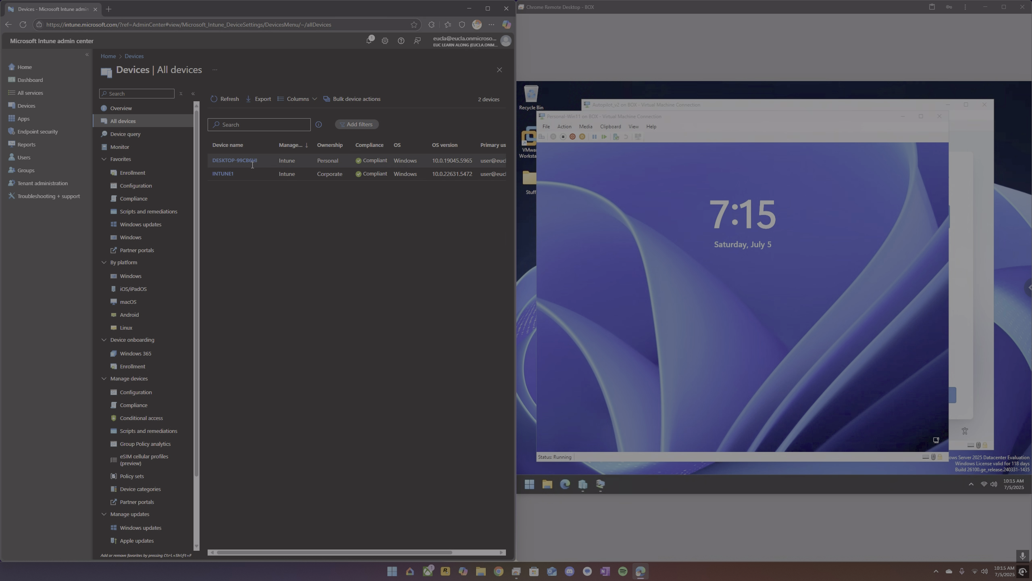
click(118, 175)
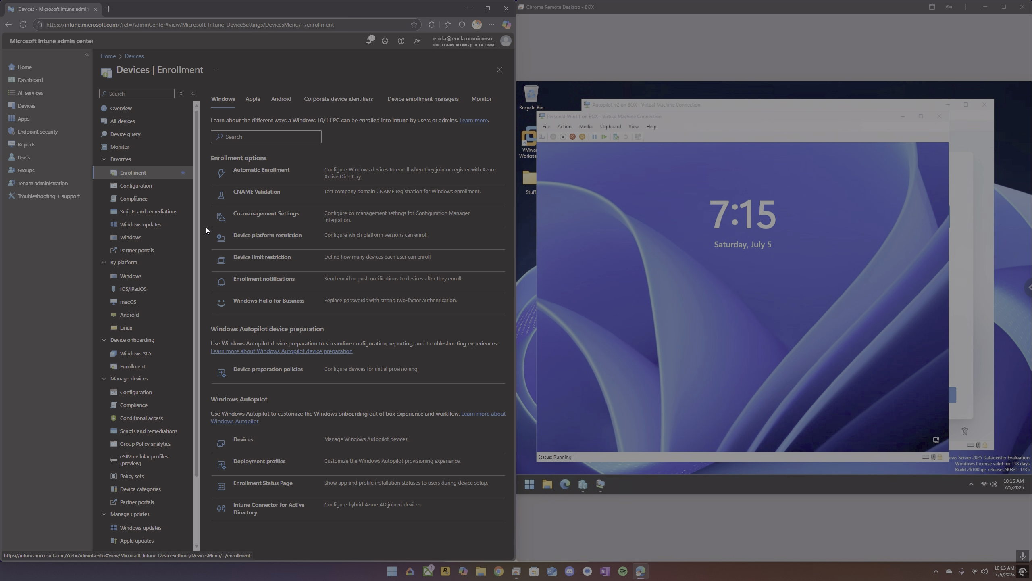
click(257, 236)
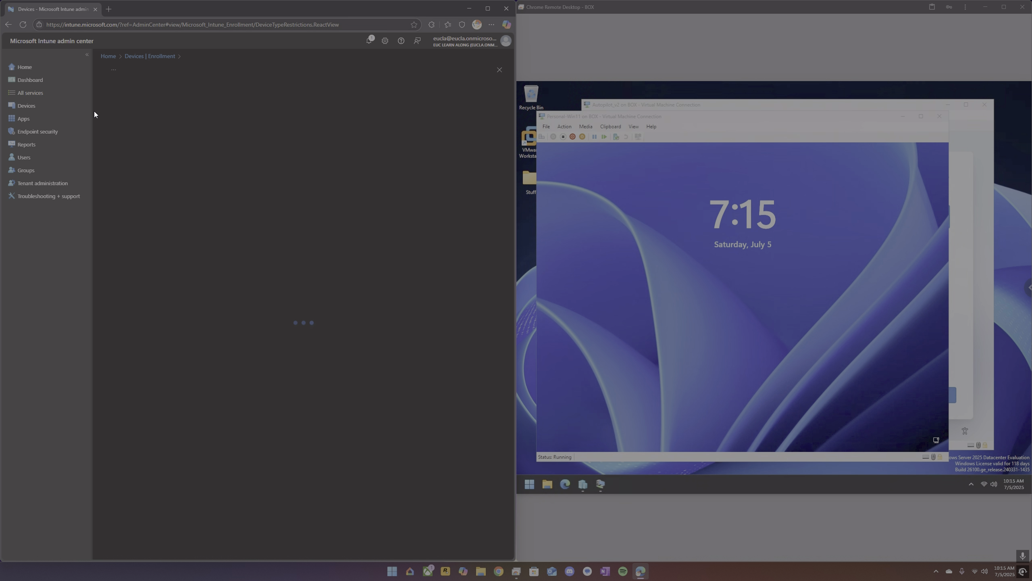
click(132, 63)
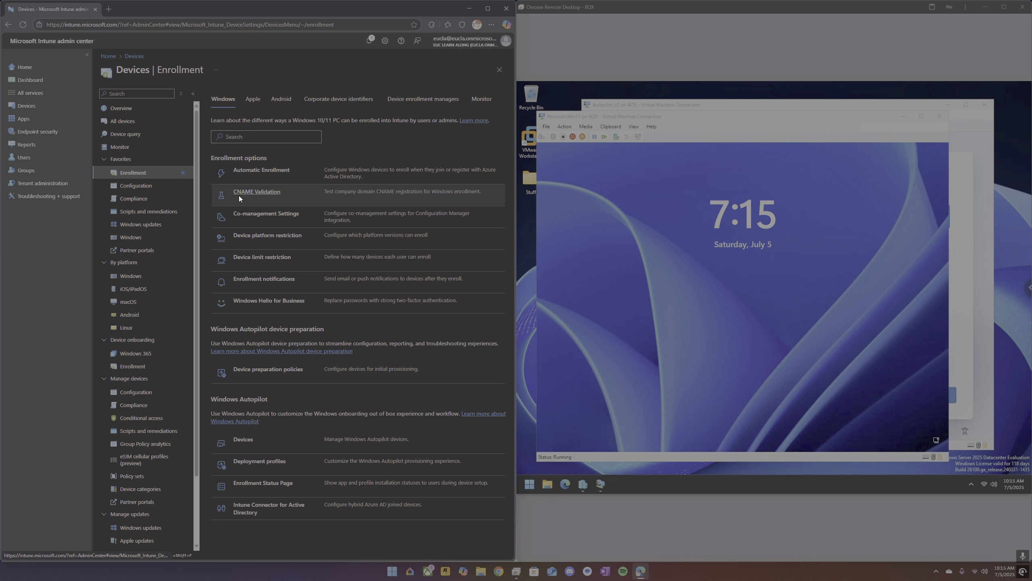
click(271, 237)
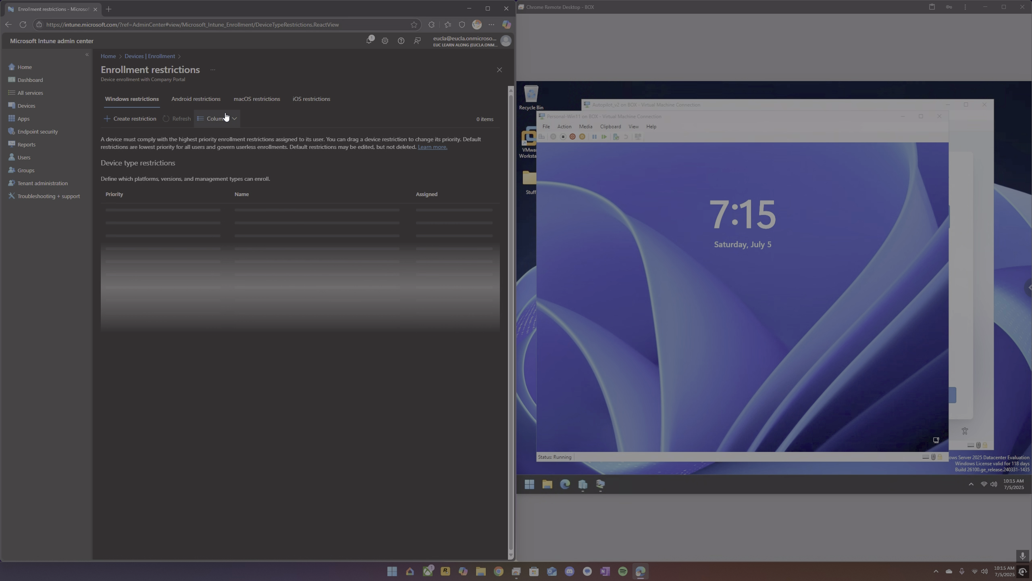
click(248, 213)
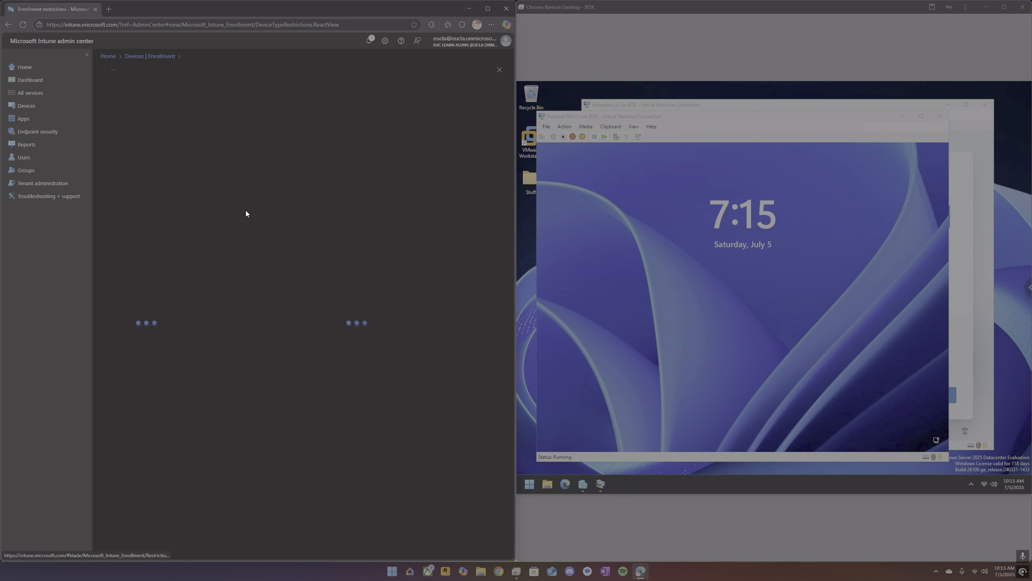
click(139, 137)
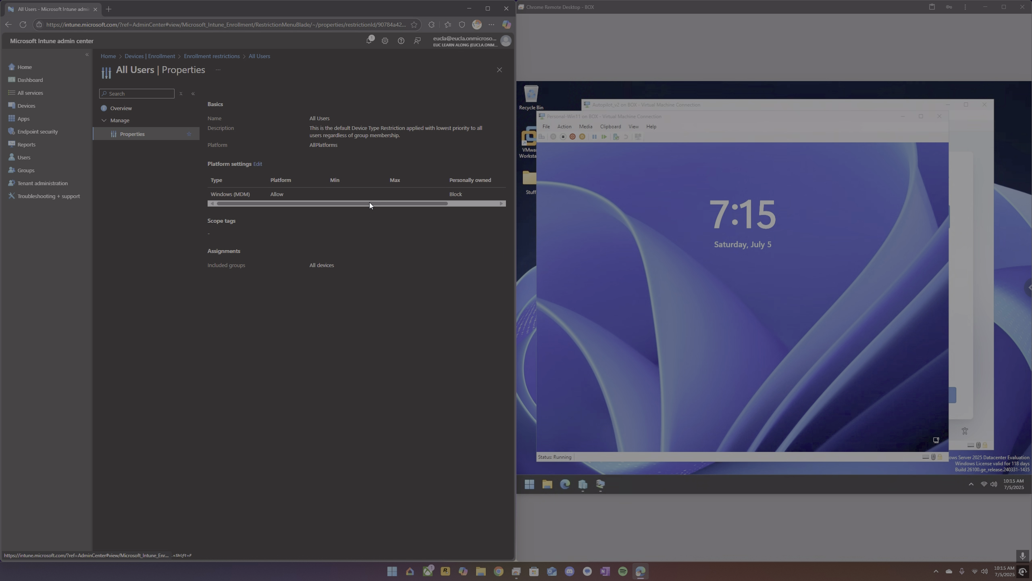
Sign in to the Windows 11 virtual machine with the local account password.
click(563, 151)
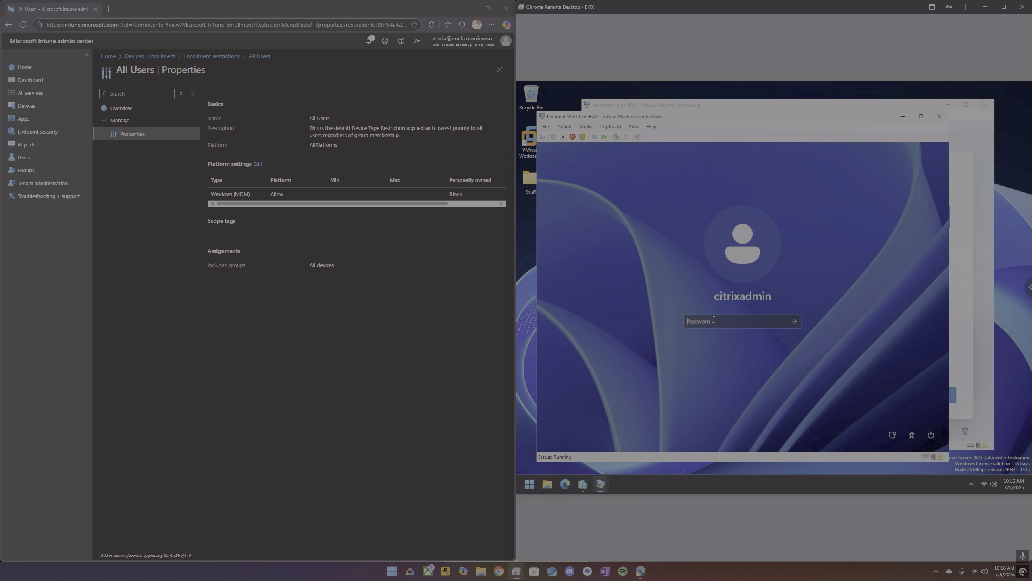
text(••••••)
key(Return)
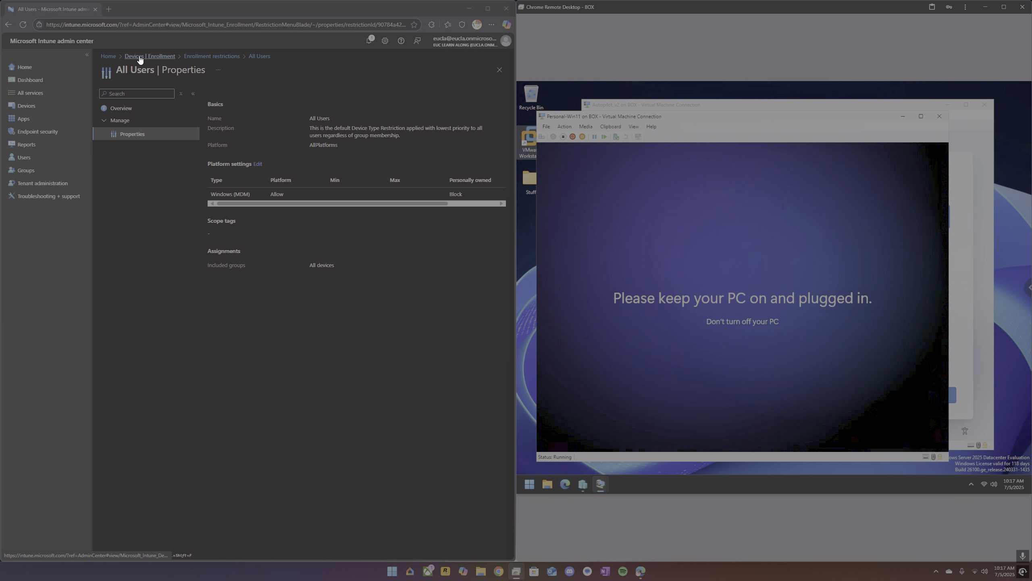
Open the Compliance Policy's properties and select its minimum OS version value.
click(38, 105)
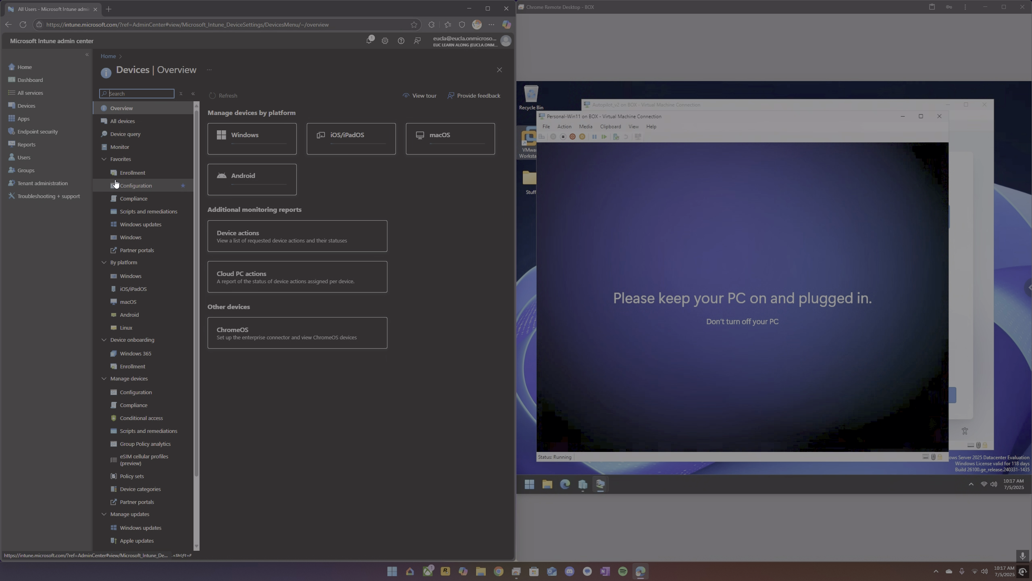
click(133, 199)
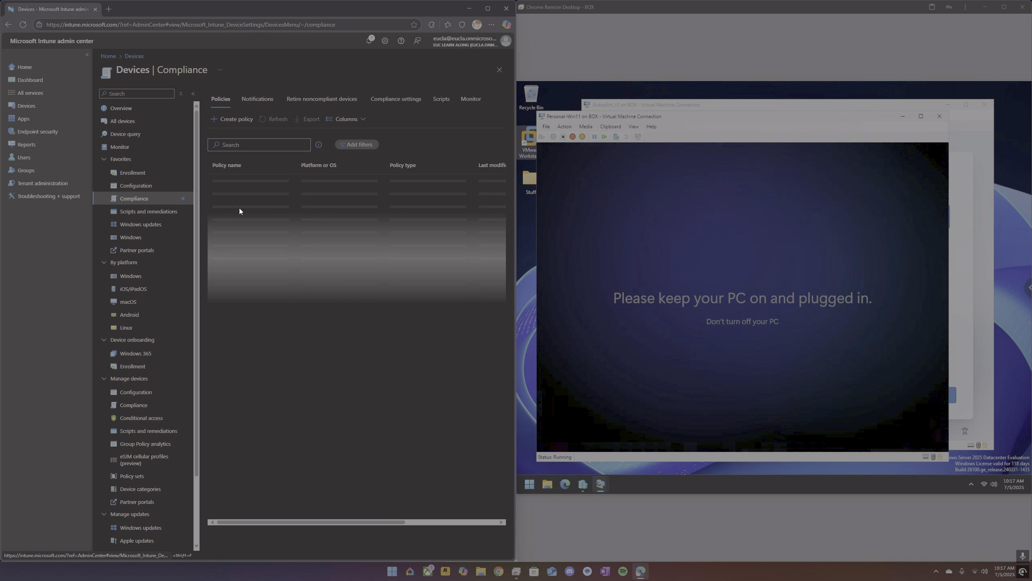
click(244, 269)
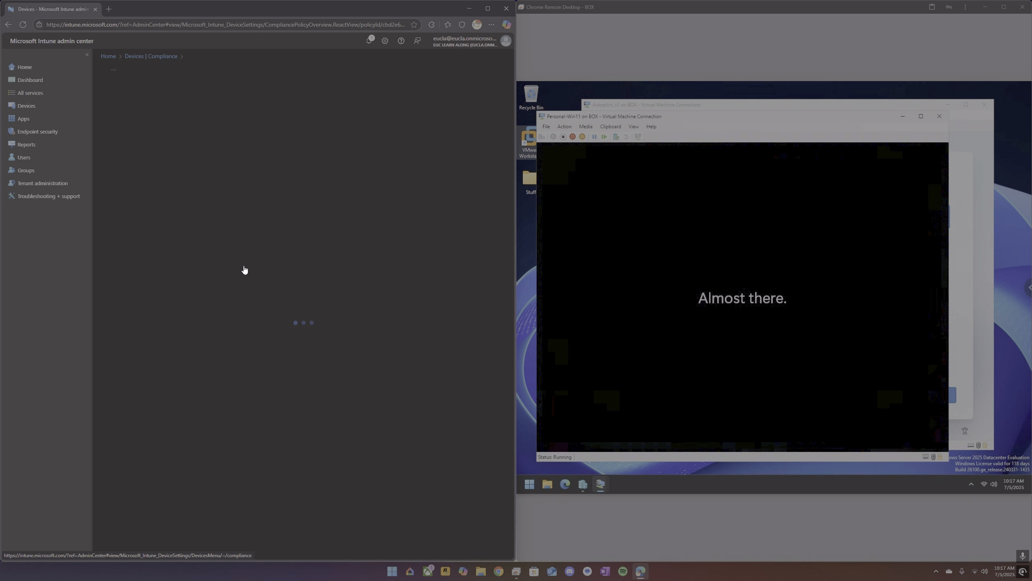
click(155, 116)
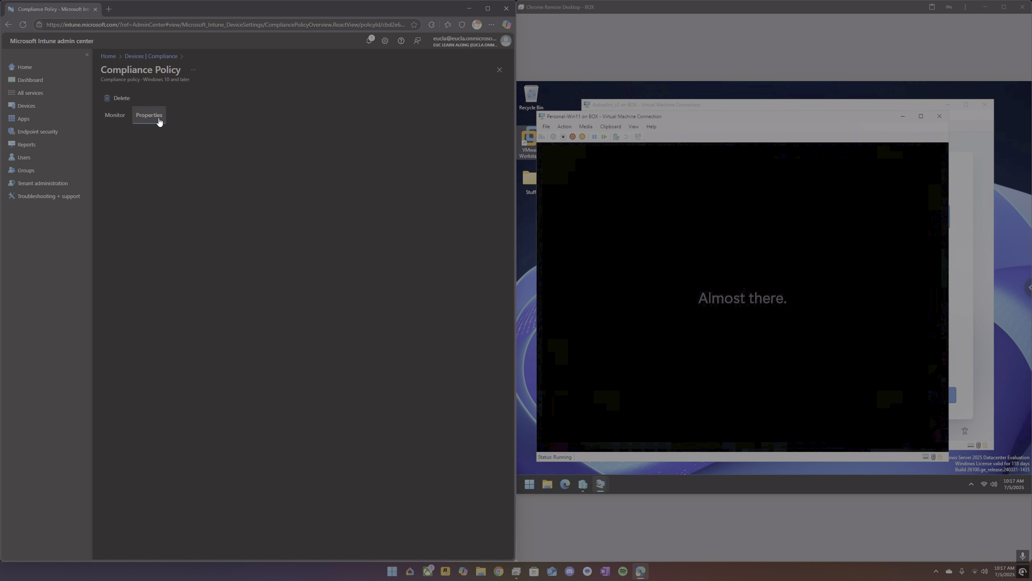
drag(244, 245, 277, 249)
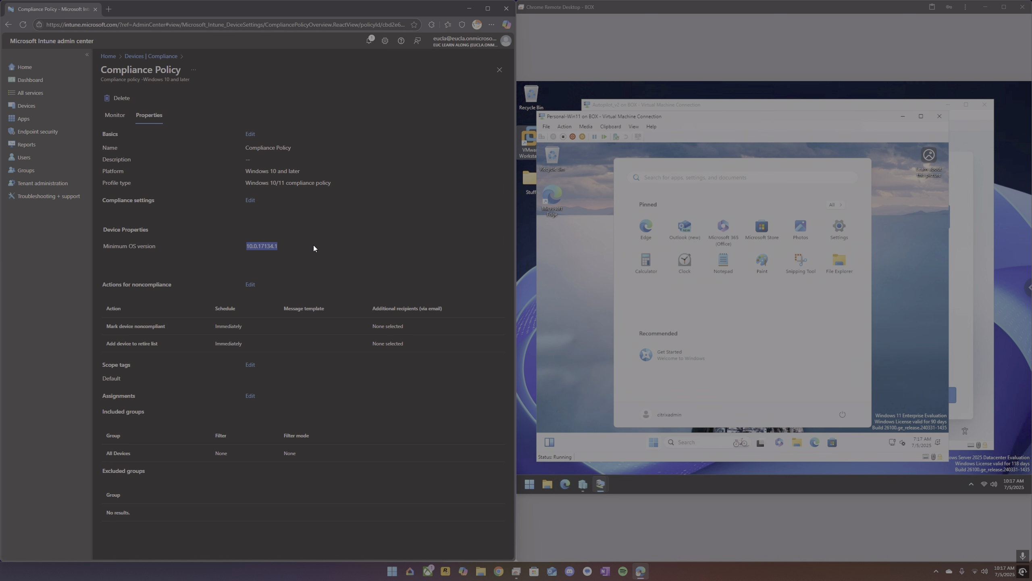
In the virtual machine's taskbar settings, turn off Widgets and set Search to Hide, then close Settings.
click(603, 263)
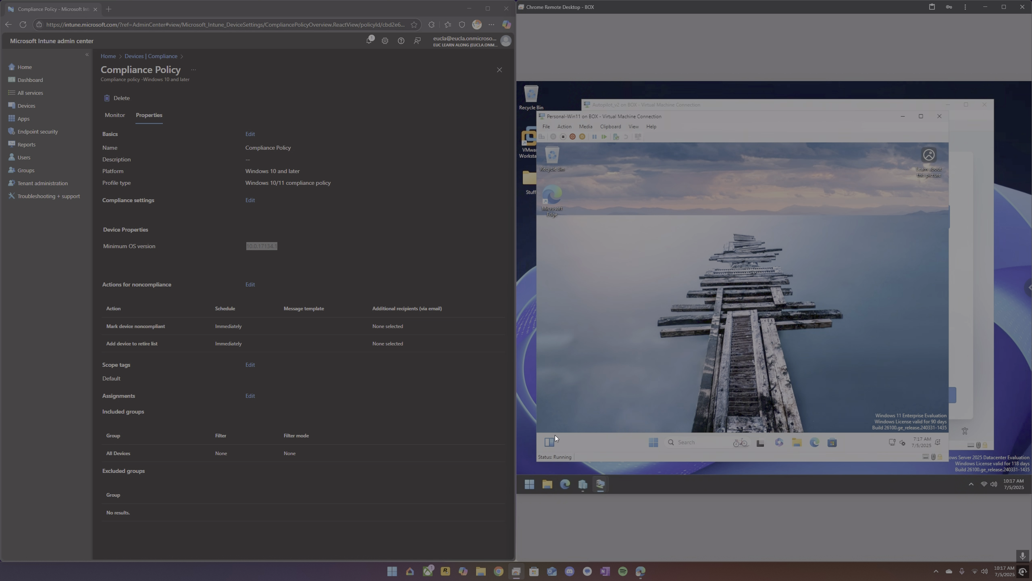
right_click(621, 439)
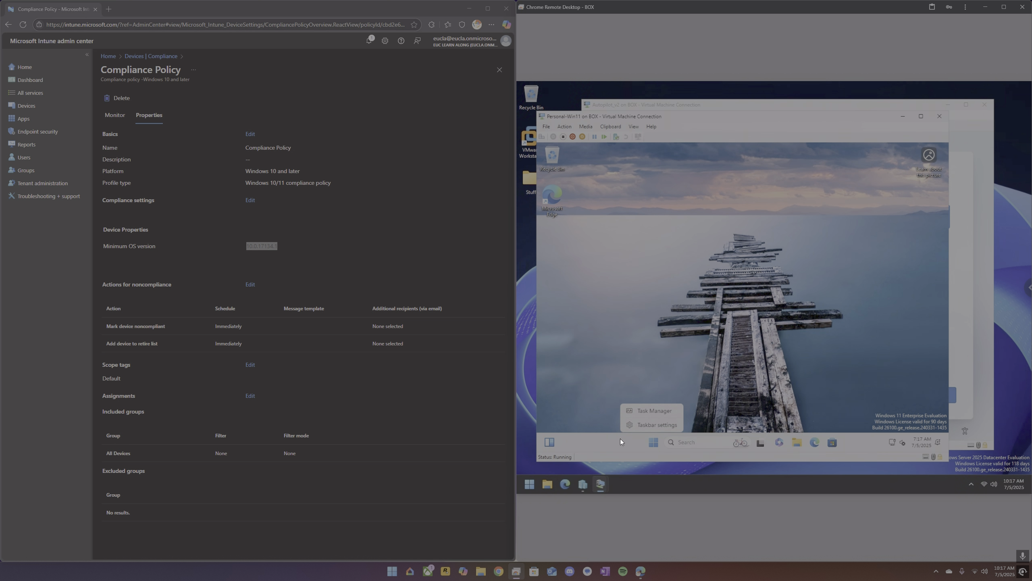
click(637, 426)
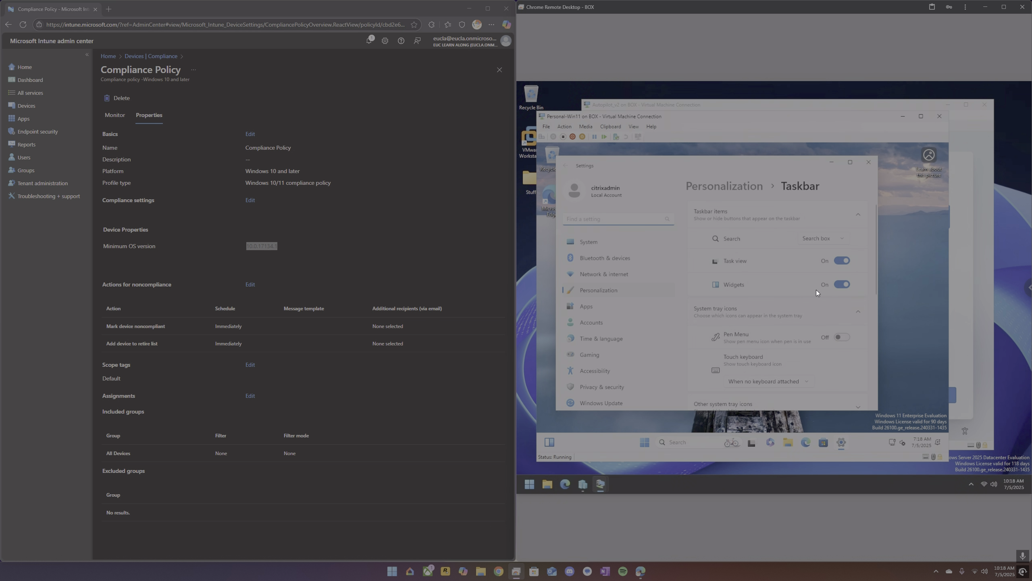
click(843, 286)
click(838, 240)
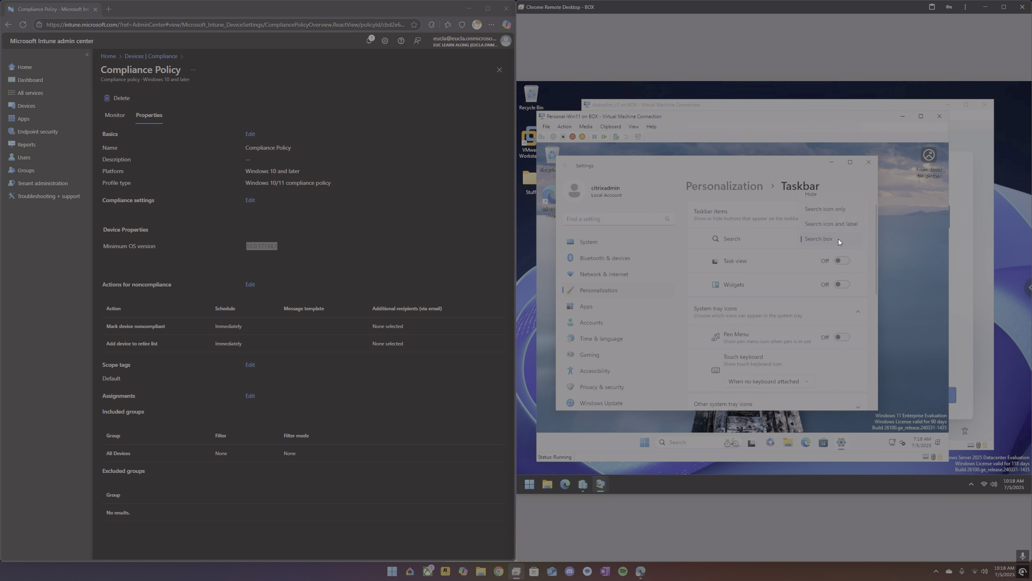
click(831, 197)
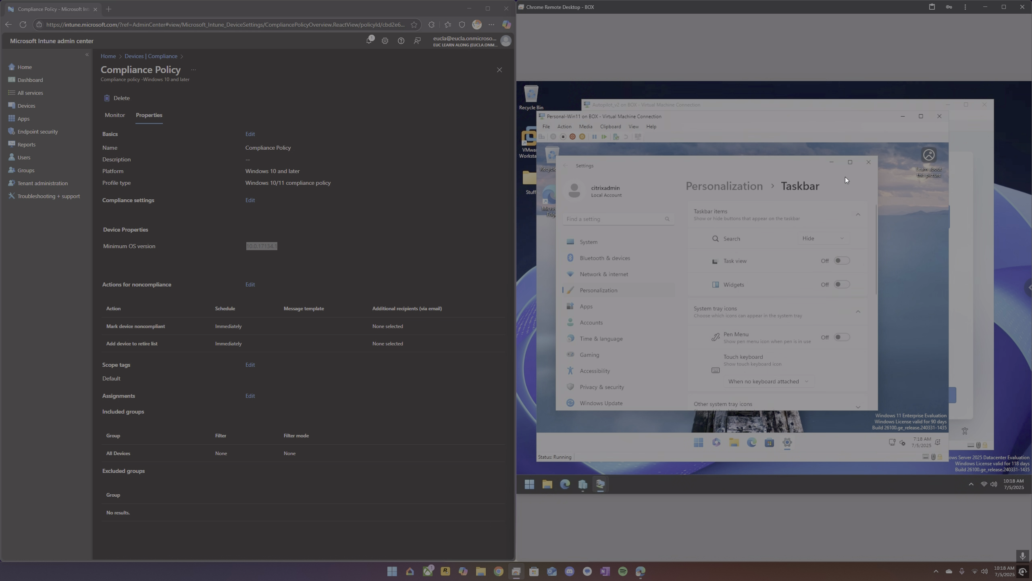
click(869, 162)
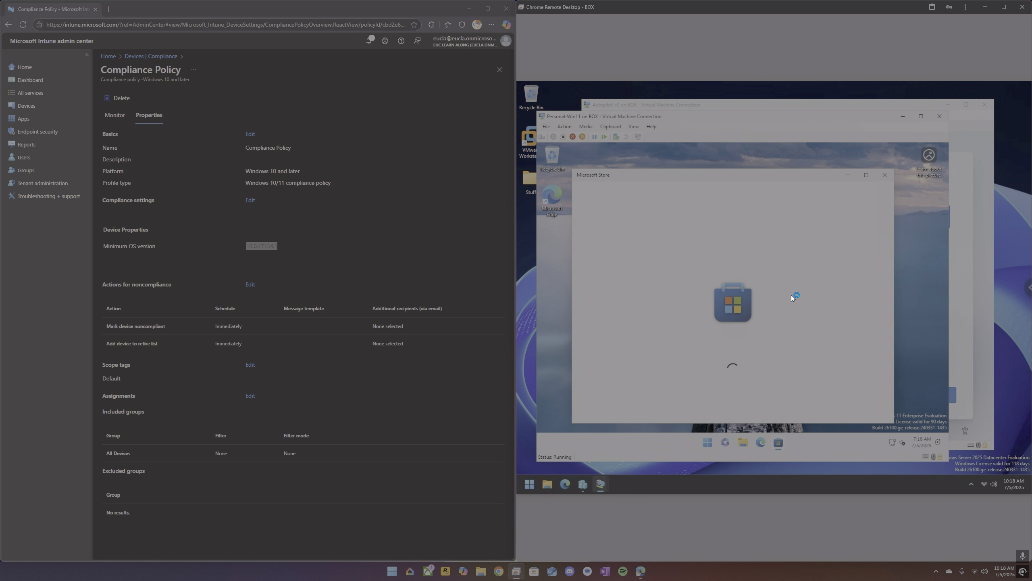
Run winver from Start to check the virtual machine's Windows version, then close the About dialog.
click(713, 439)
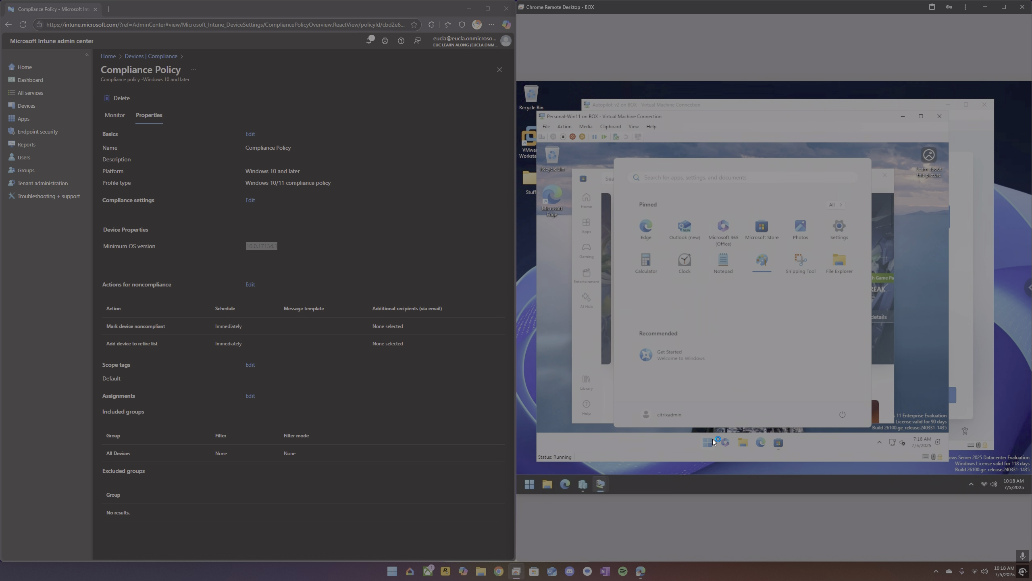
text(winver)
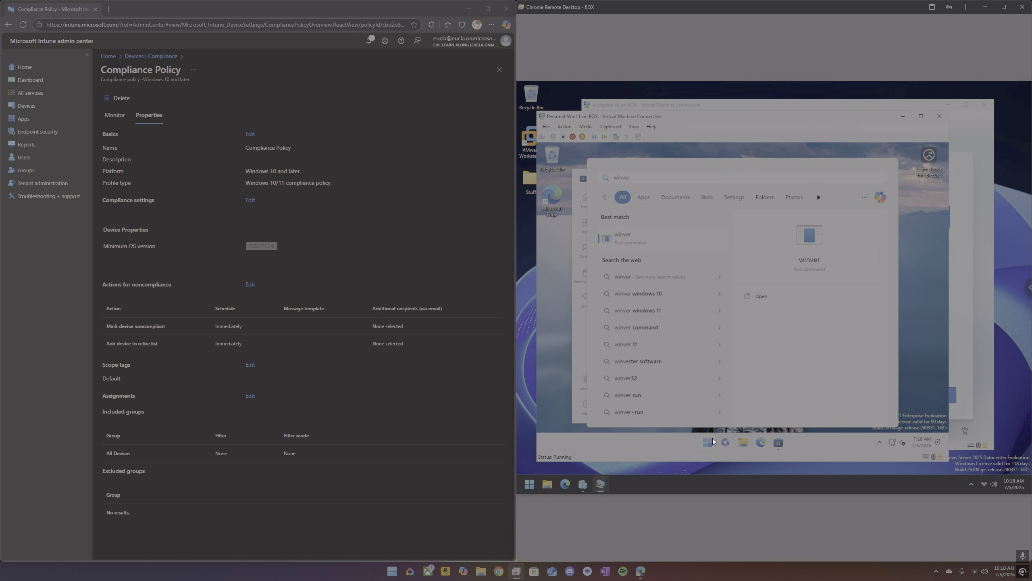
key(Return)
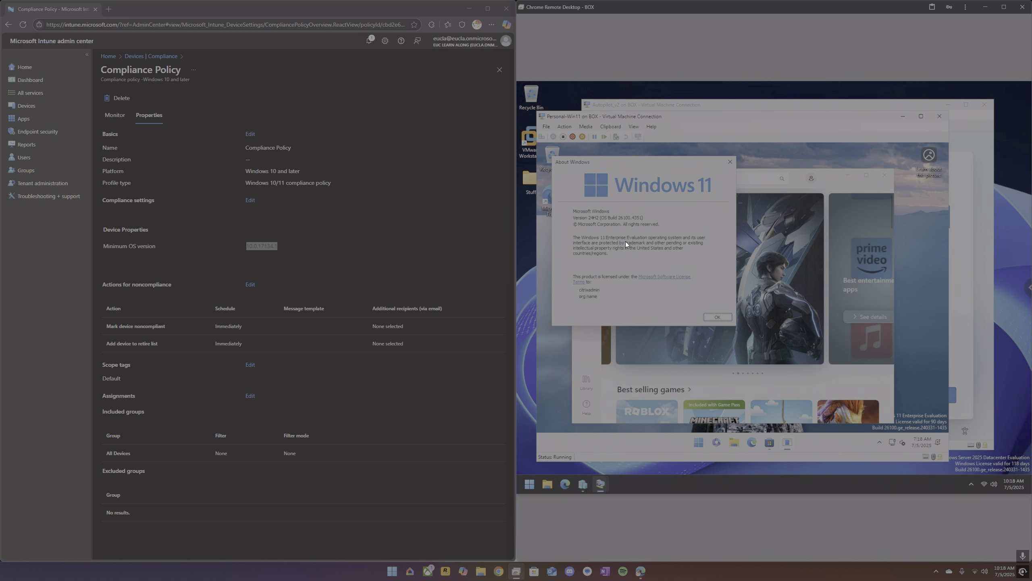
click(733, 159)
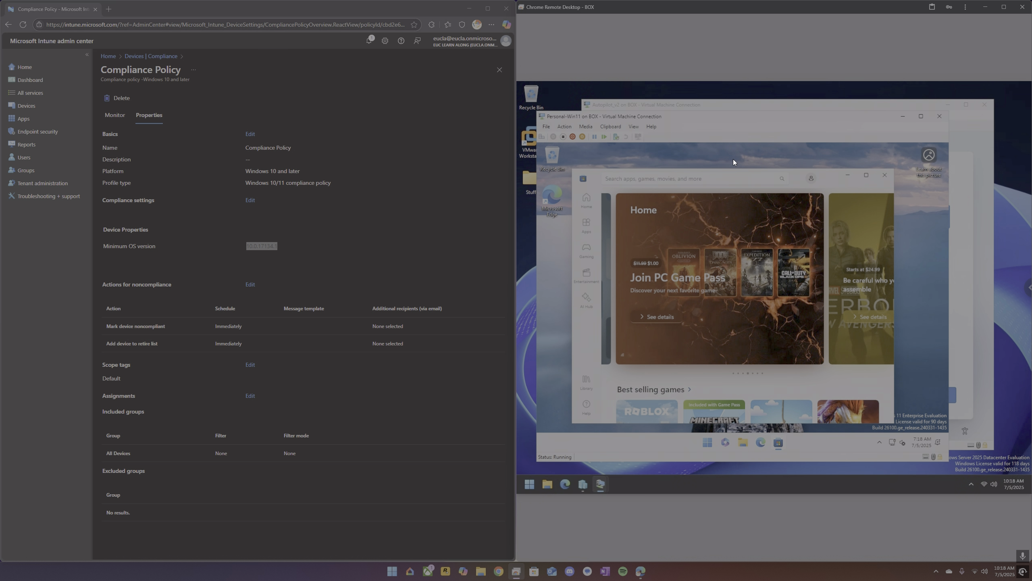
Search the Microsoft Store for company portal and install the Company Portal app.
click(674, 178)
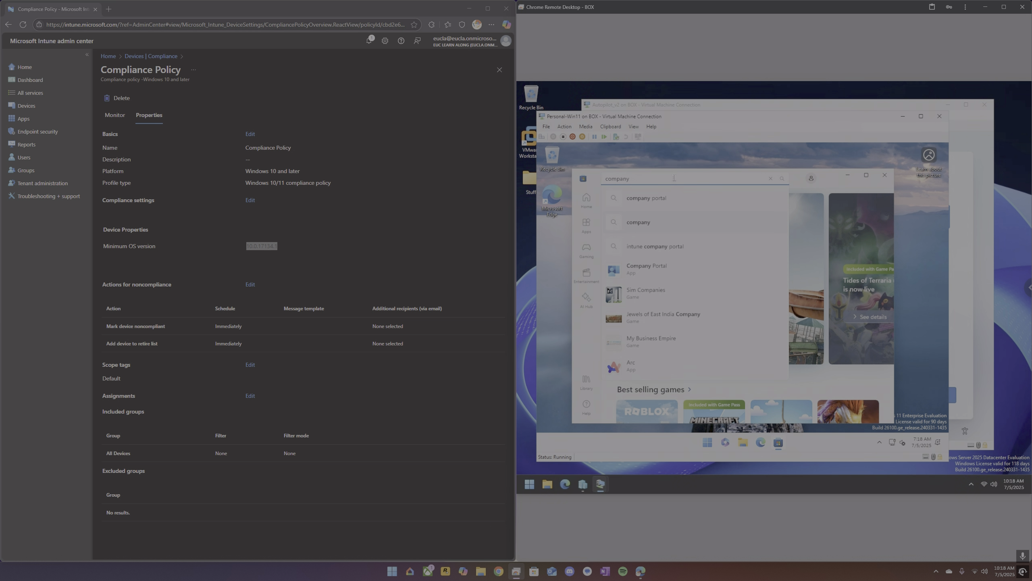
key(Return)
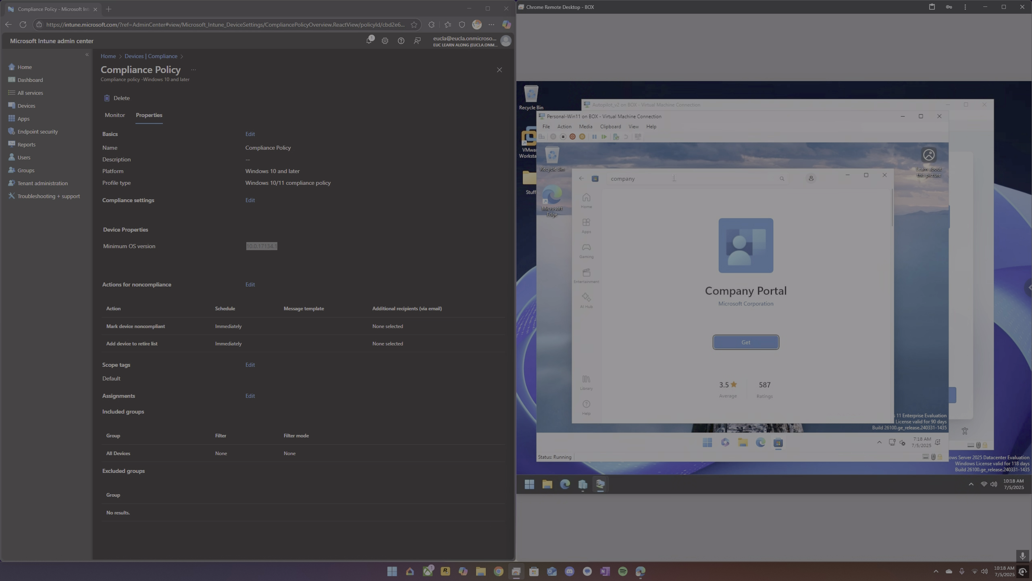
click(728, 339)
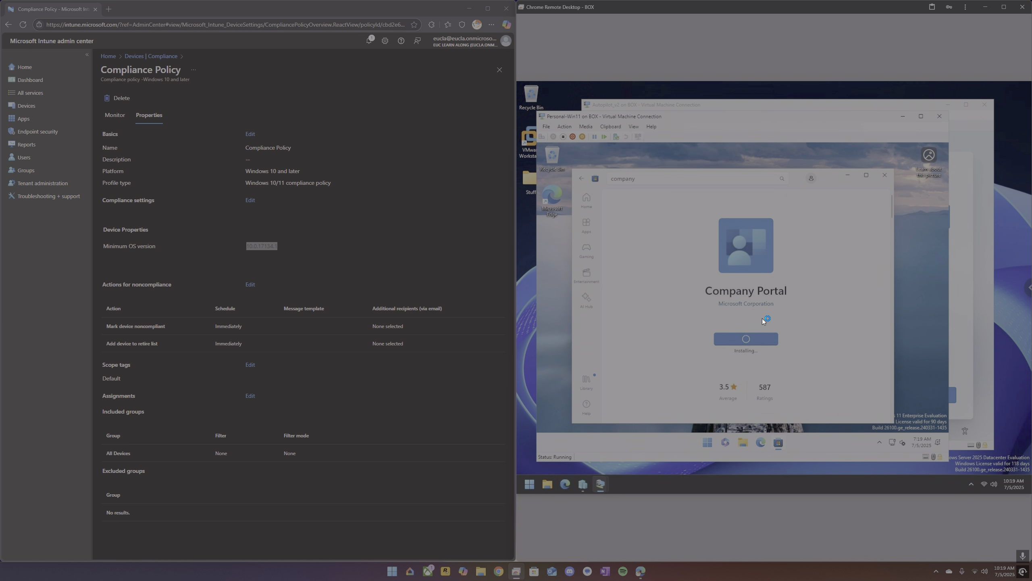
Return the admin center to Devices Enrollment and open the installed Company Portal app.
click(24, 105)
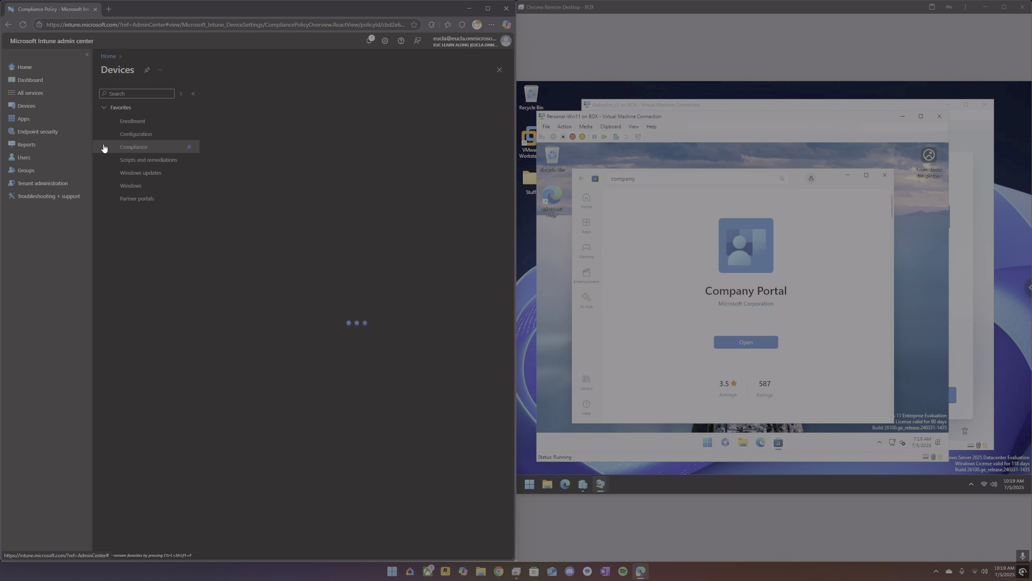
click(141, 173)
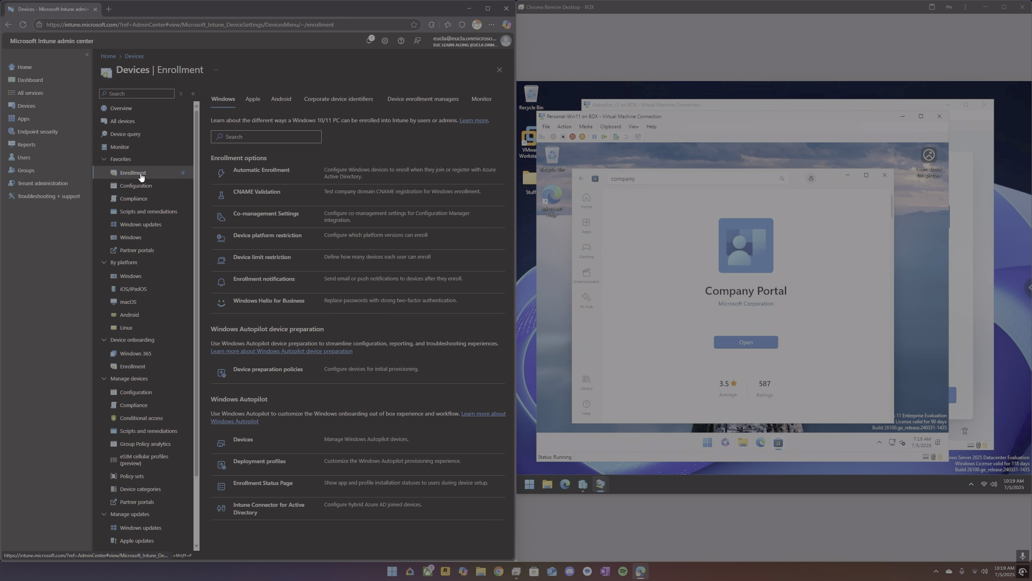
click(763, 342)
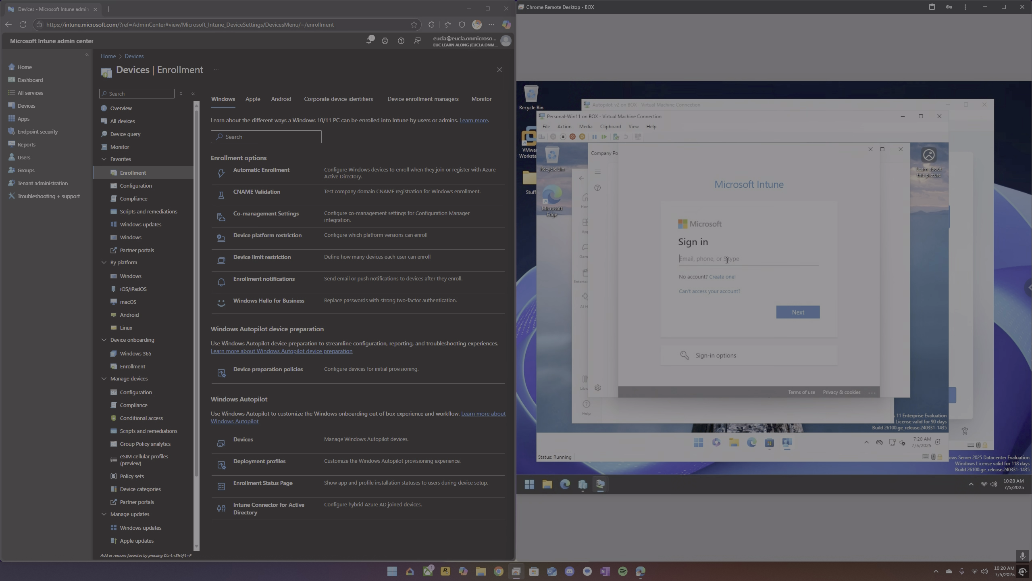
Review the device enrollment managers list, then return to the Windows enrollment options.
click(422, 98)
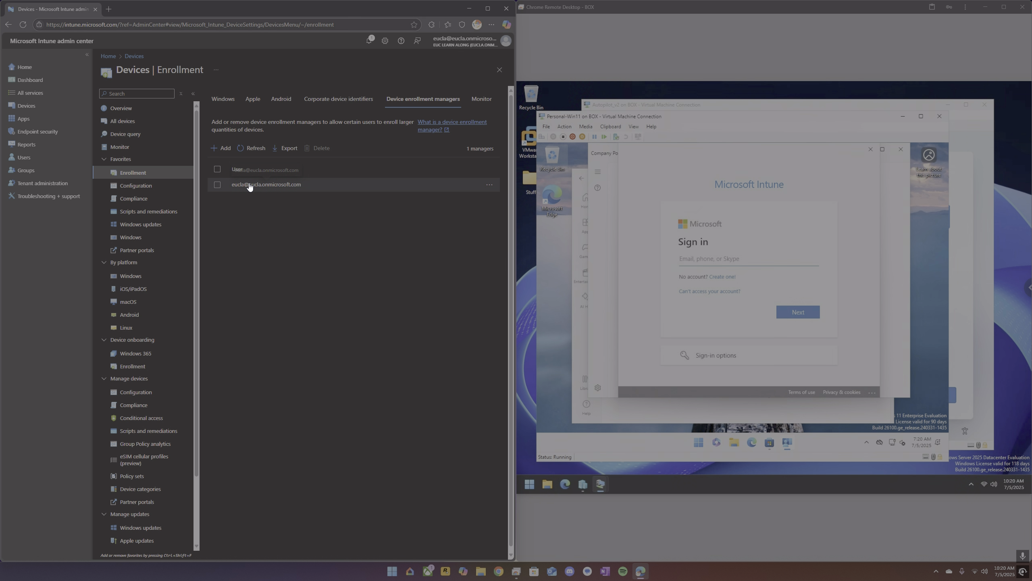
click(223, 99)
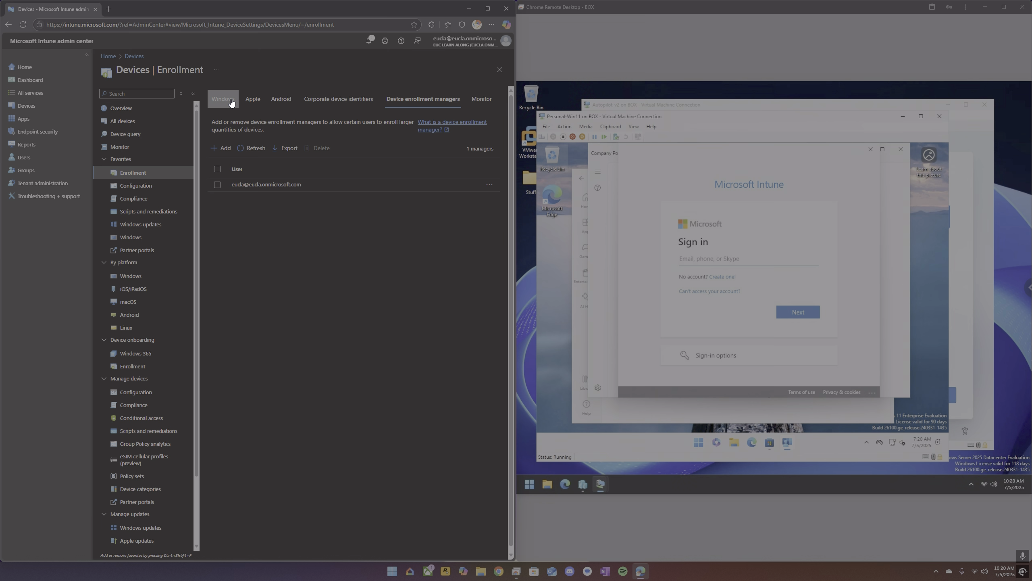
Enter the user's work account e-mail address in the Company Portal sign-in and continue.
click(747, 265)
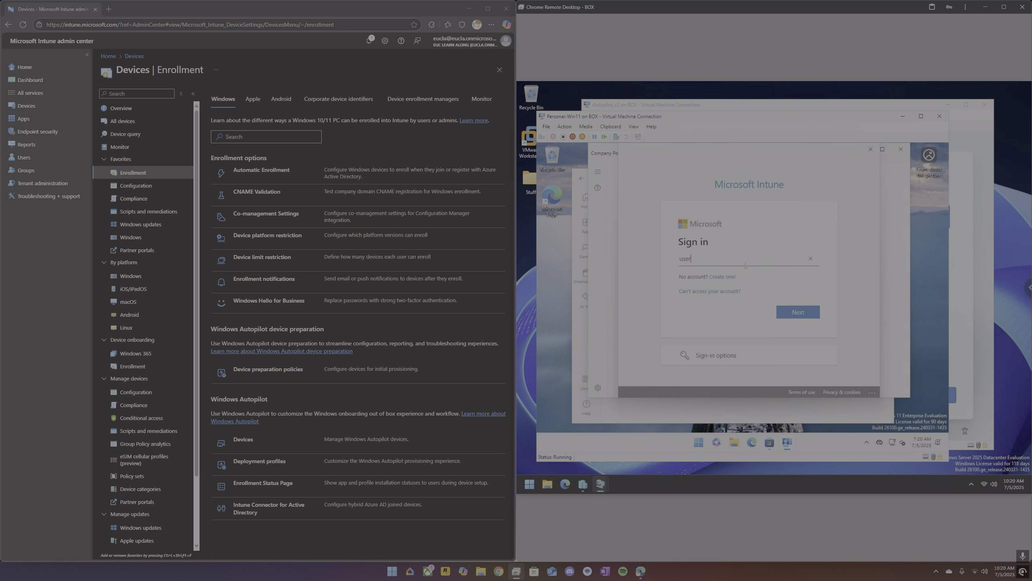
key(Return)
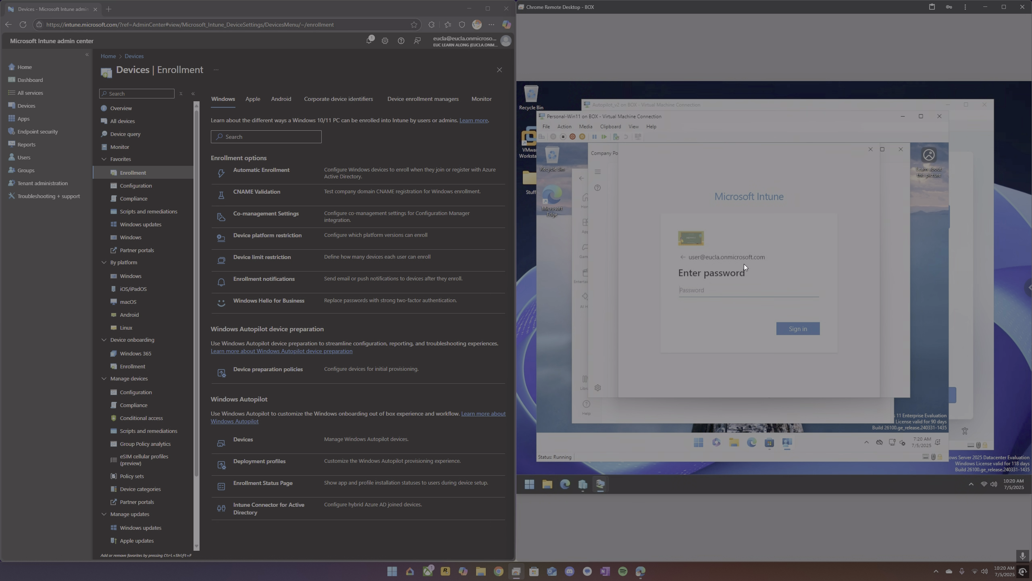
Enter the account password and choose to sign in to all apps so the organization manages the device.
text(********)
key(Return)
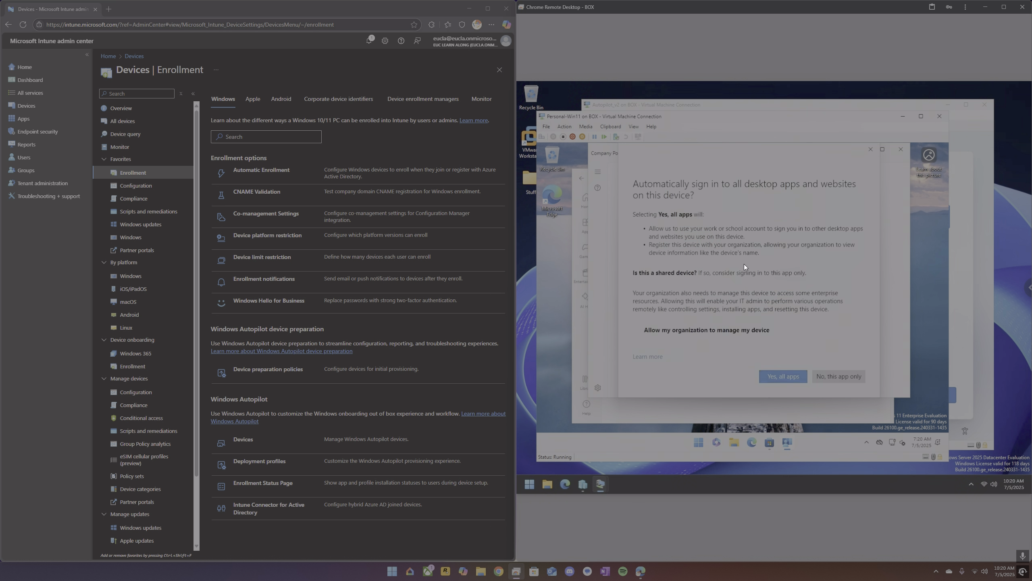
click(784, 377)
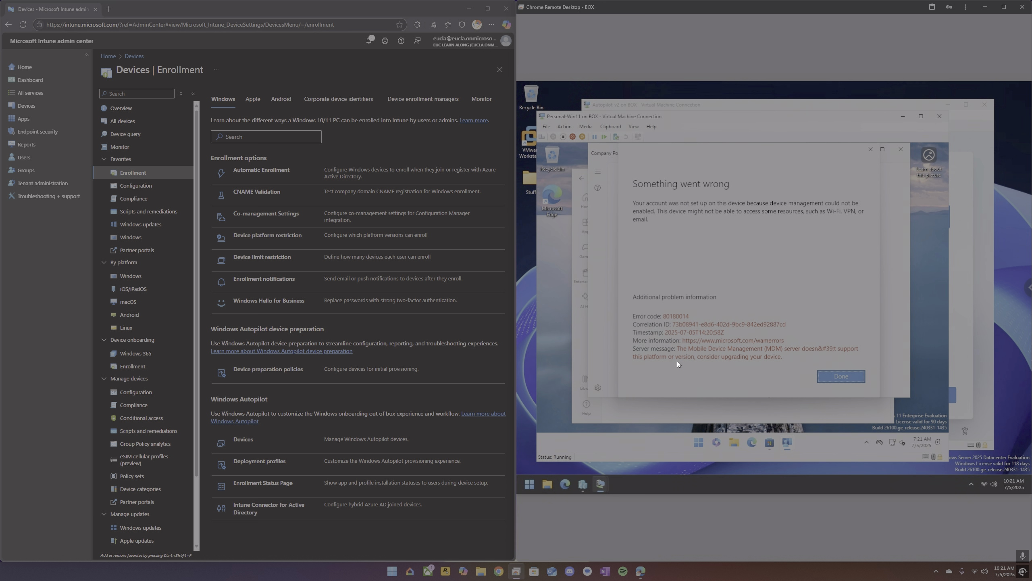
Dismiss the Company Portal enrollment error and launch Windows PowerShell ISE as administrator in the virtual machine.
click(874, 154)
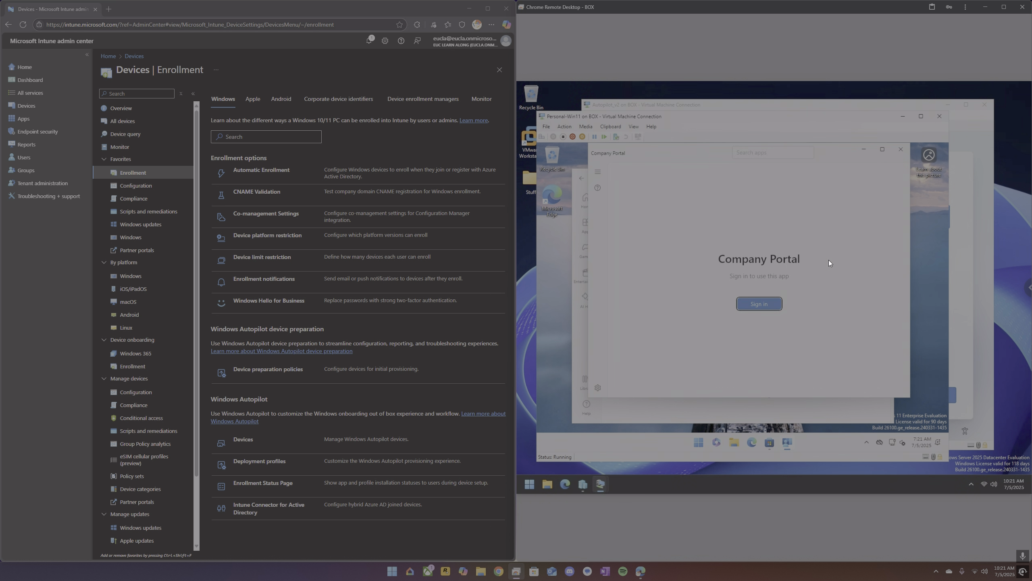
click(701, 437)
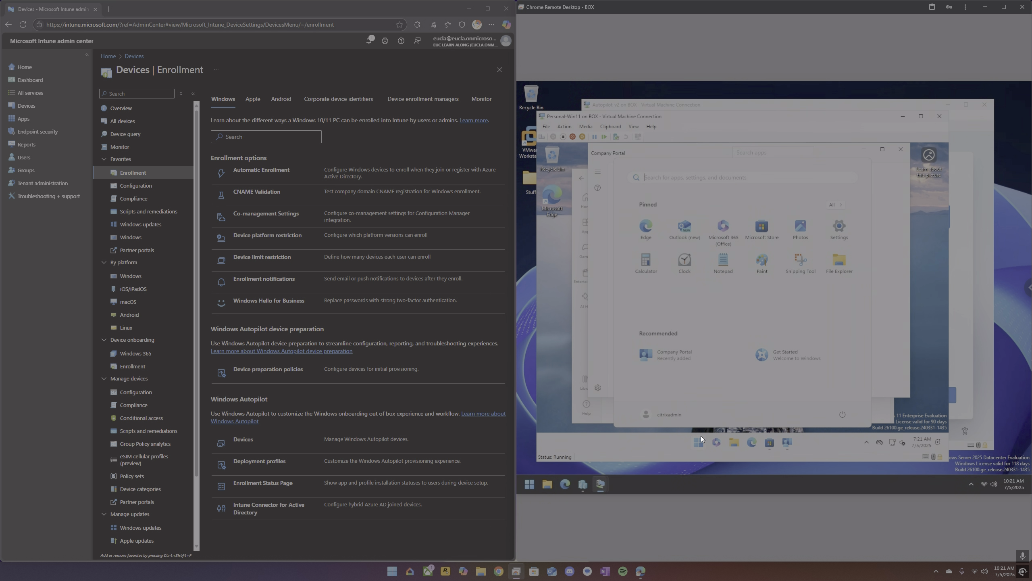
text(ise)
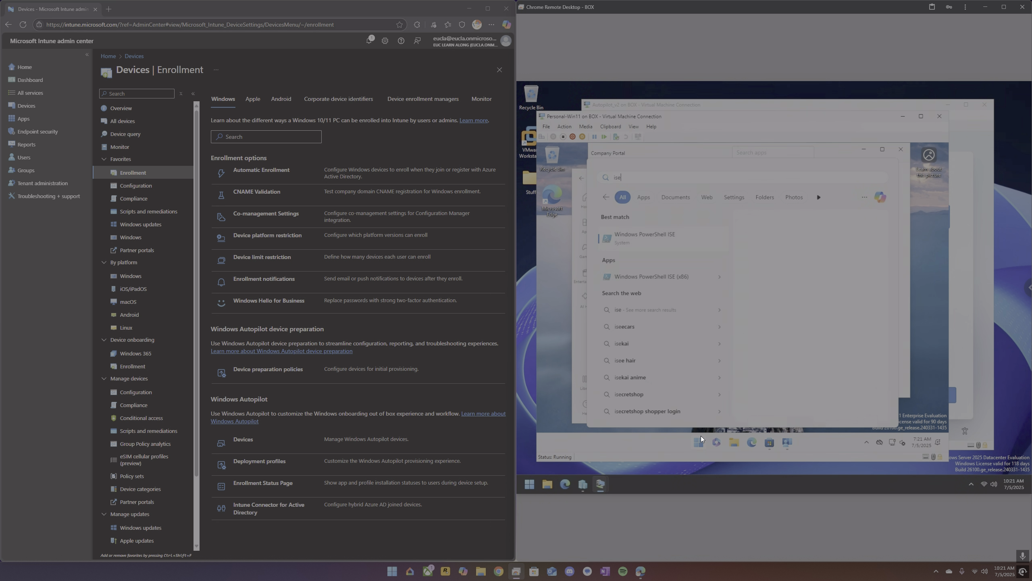
key(Down)
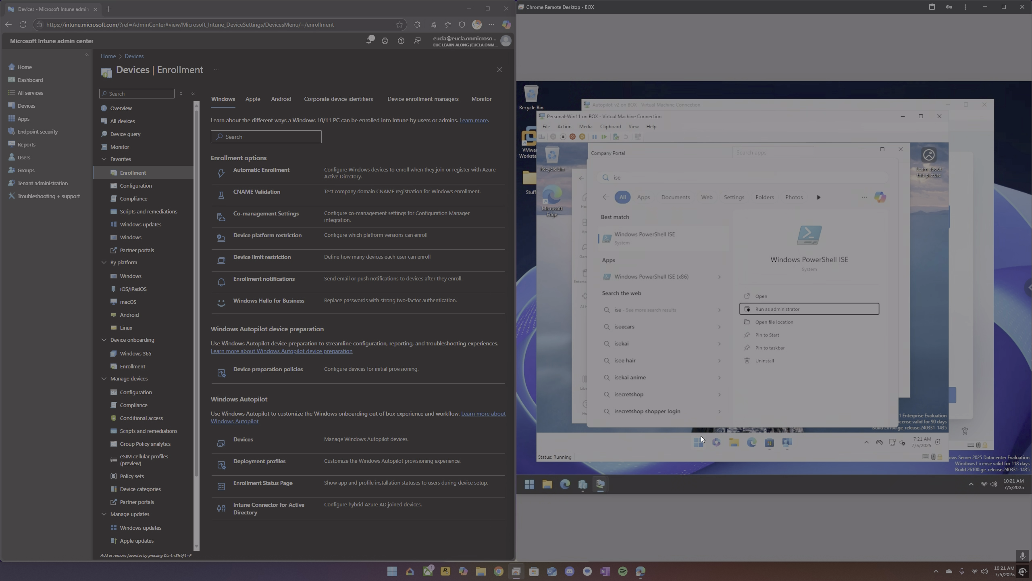
key(Return)
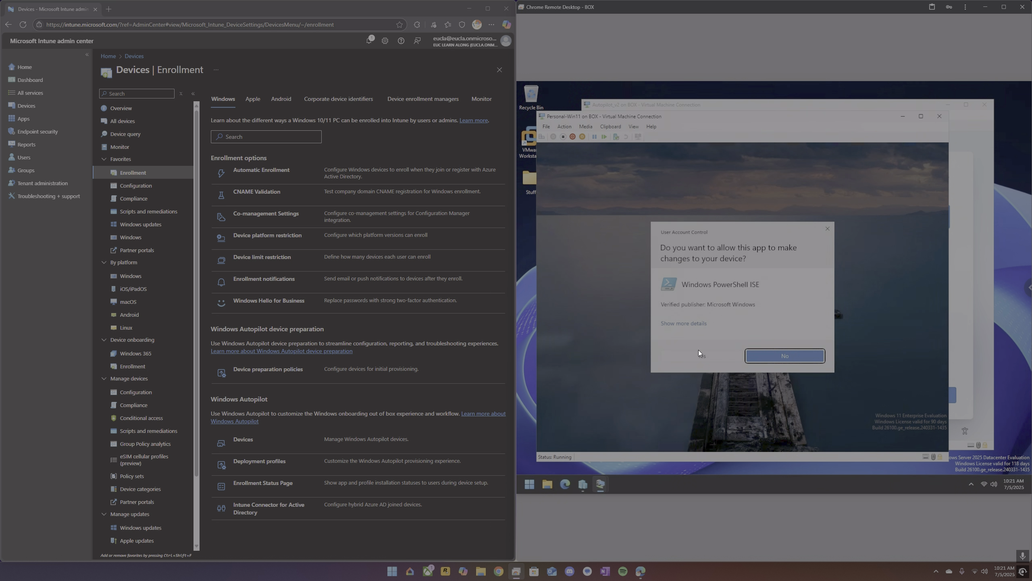
click(703, 352)
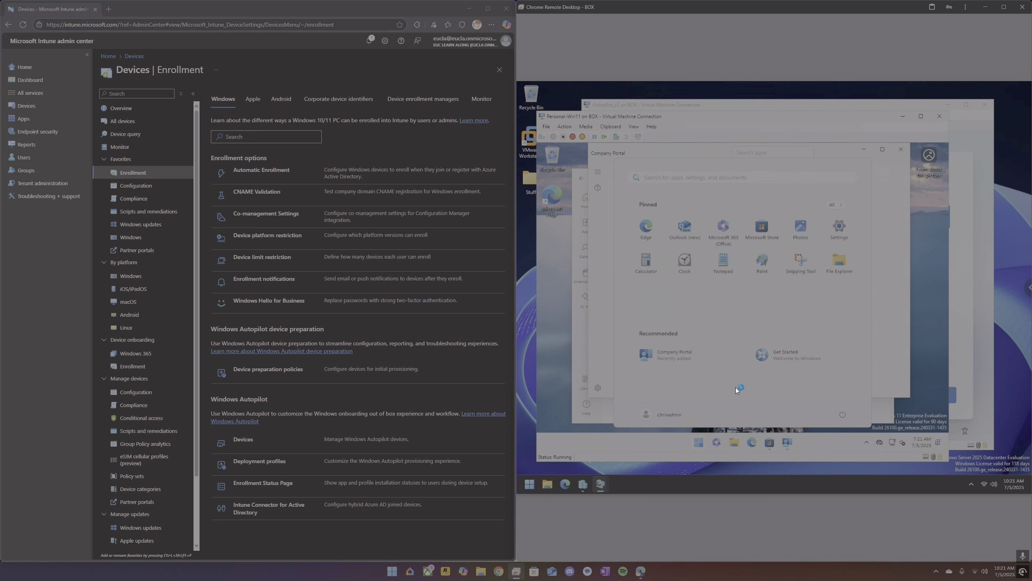
Open File Explorer and navigate to the \\box network share.
click(734, 442)
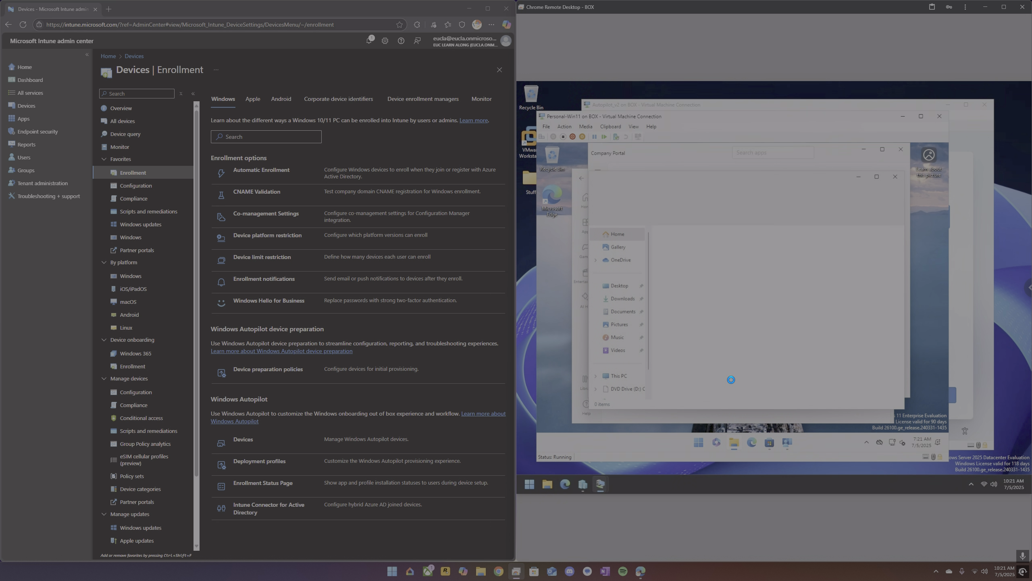
click(755, 200)
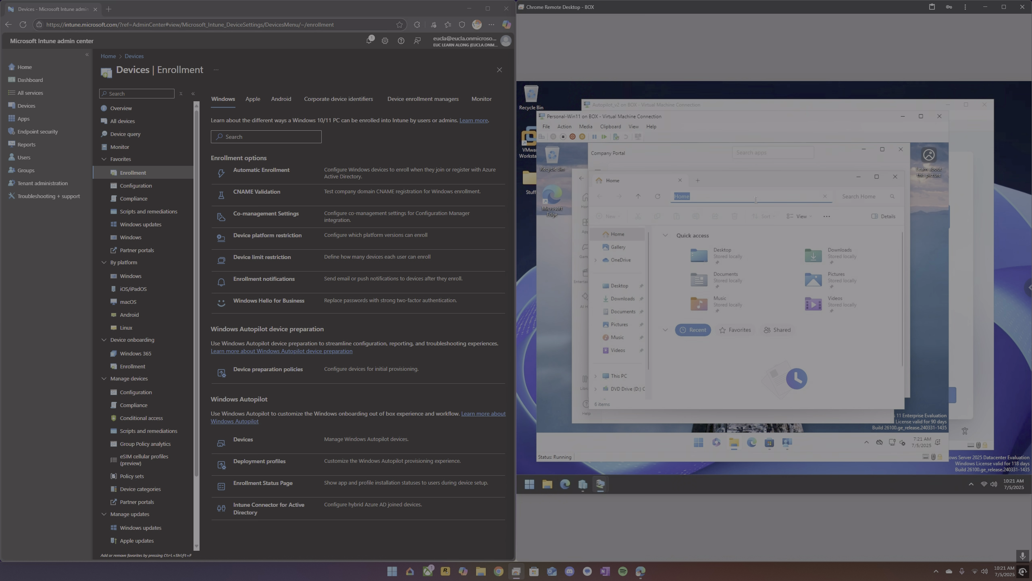
text(\\box)
key(Return)
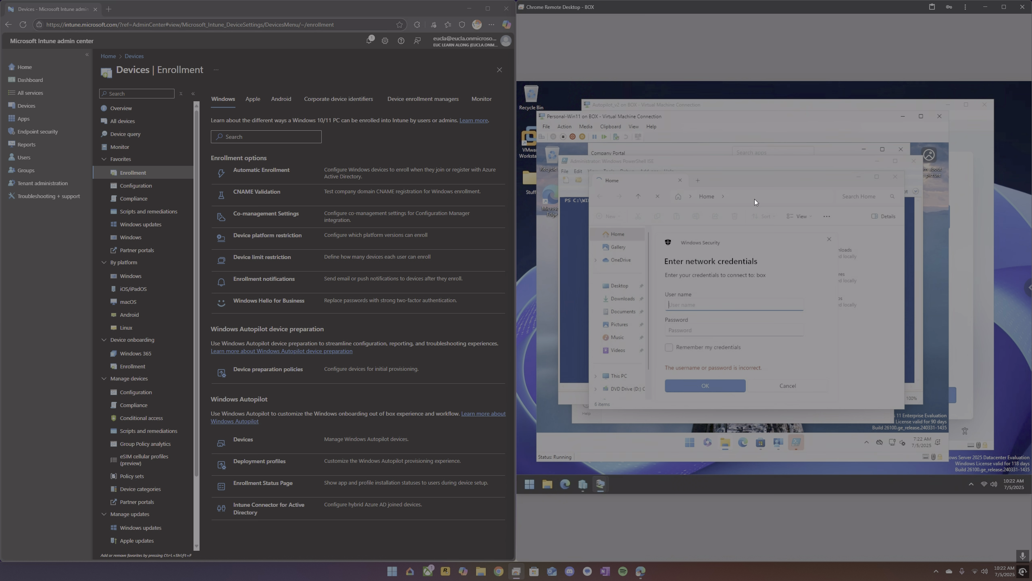
Enter the network credentials with user name box\administrator and the account password.
text(box\administrator)
key(Tab)
text(********)
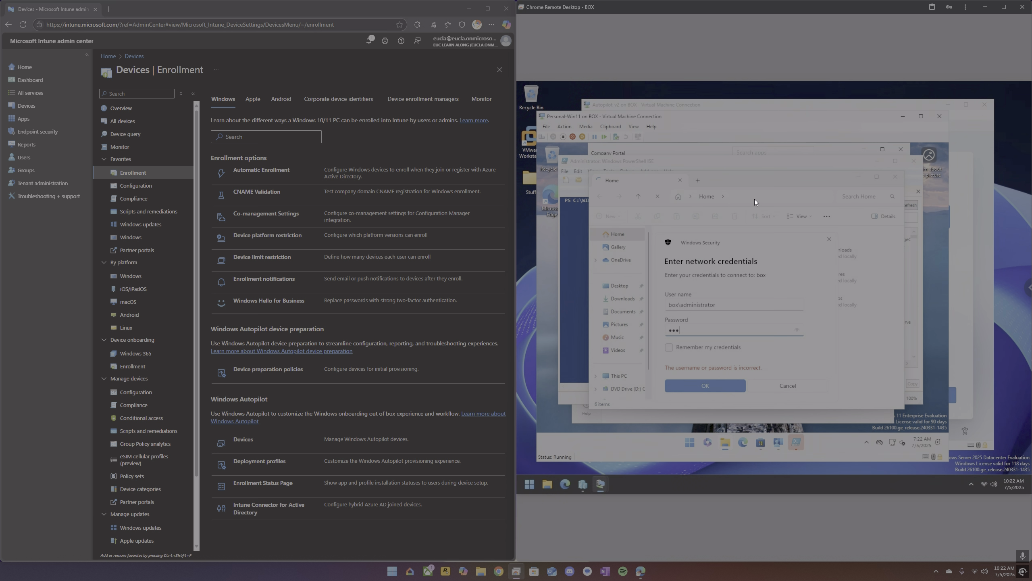
text(**)
key(Return)
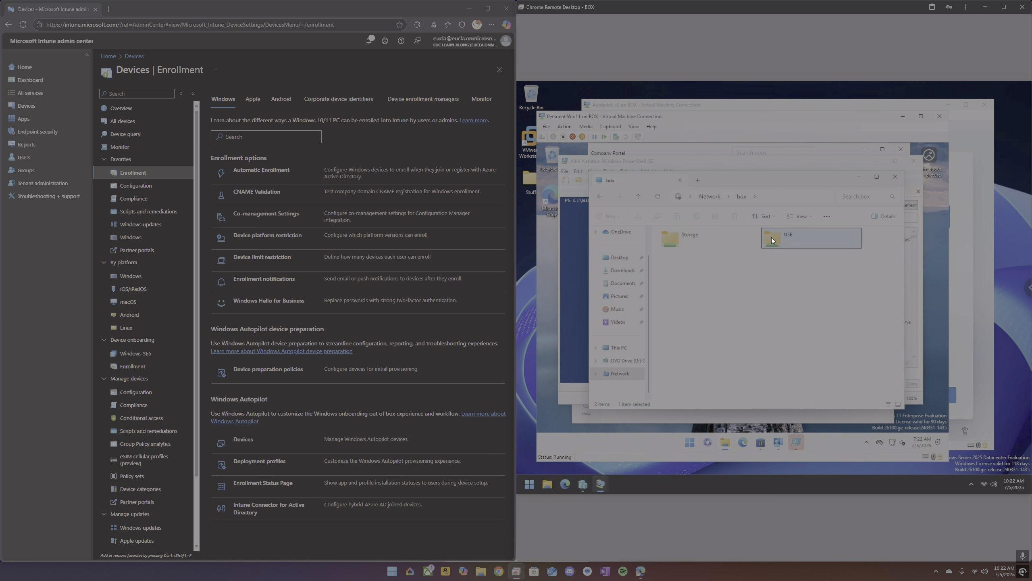
Browse the share to USB > Scripts > Intune > Autopilot and Identifiers.
double_click(772, 237)
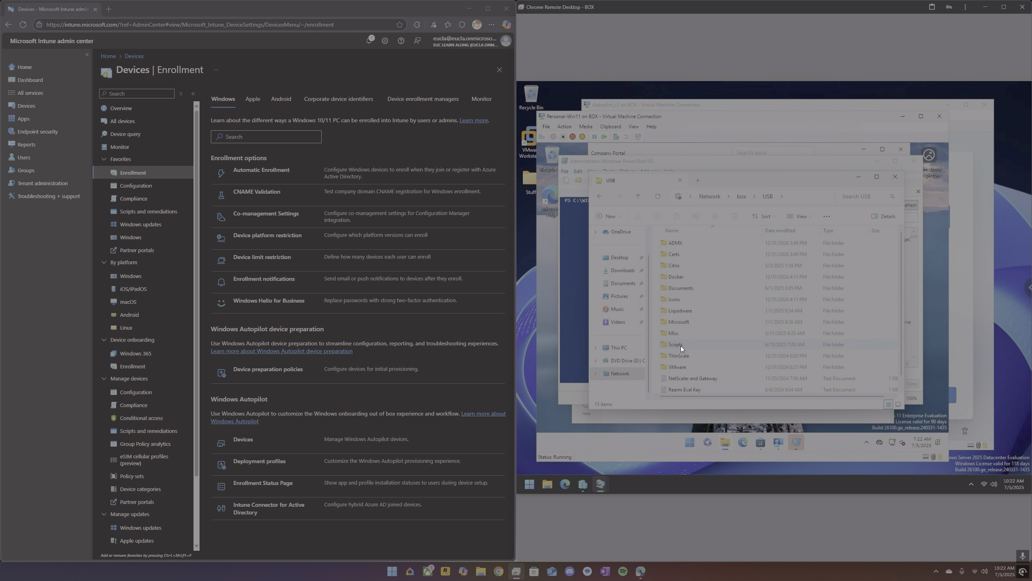
double_click(681, 344)
click(684, 244)
double_click(683, 244)
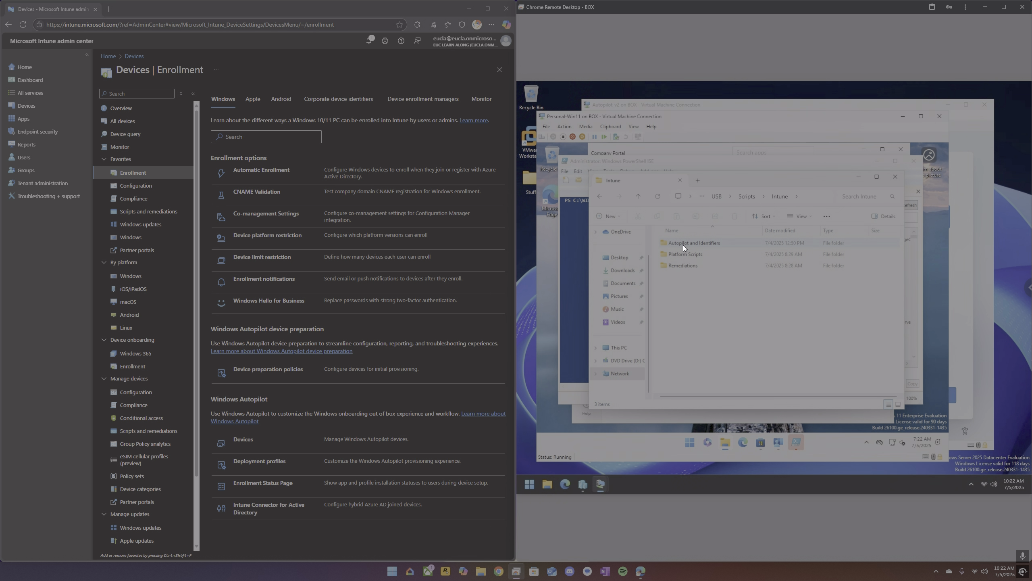
double_click(683, 244)
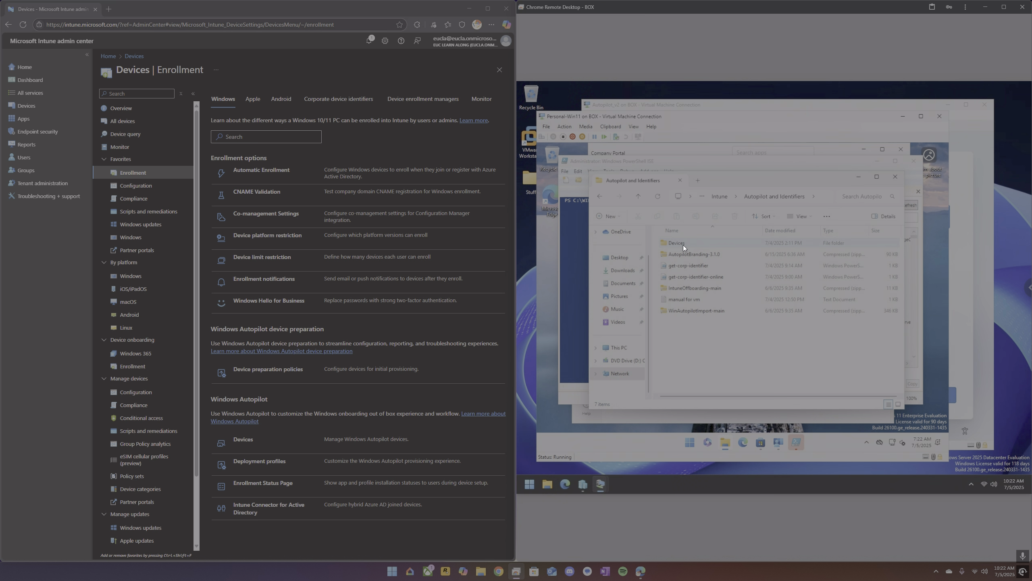
Open the get-corp-identifier script in Notepad and copy its entire contents.
right_click(677, 266)
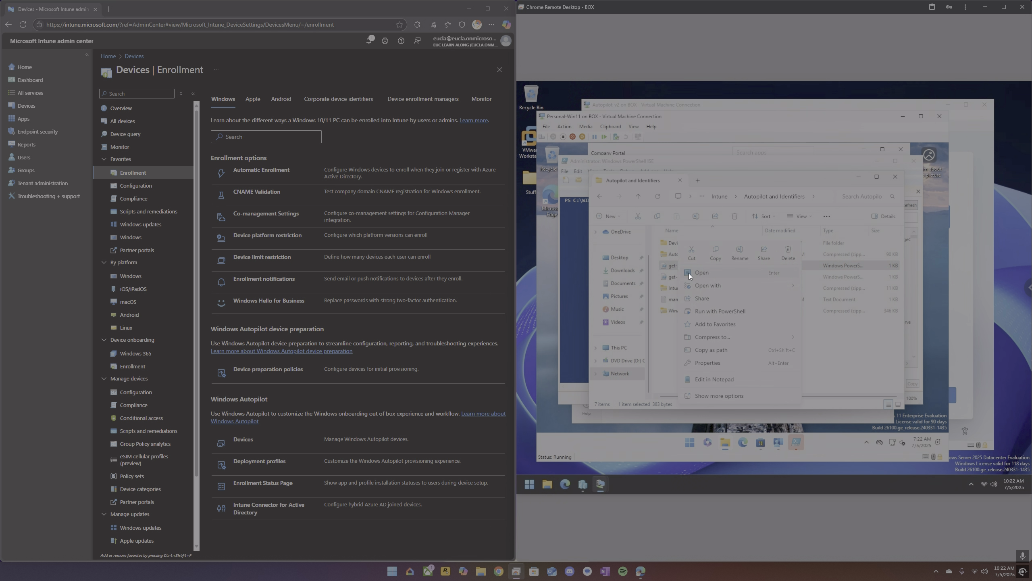
click(689, 273)
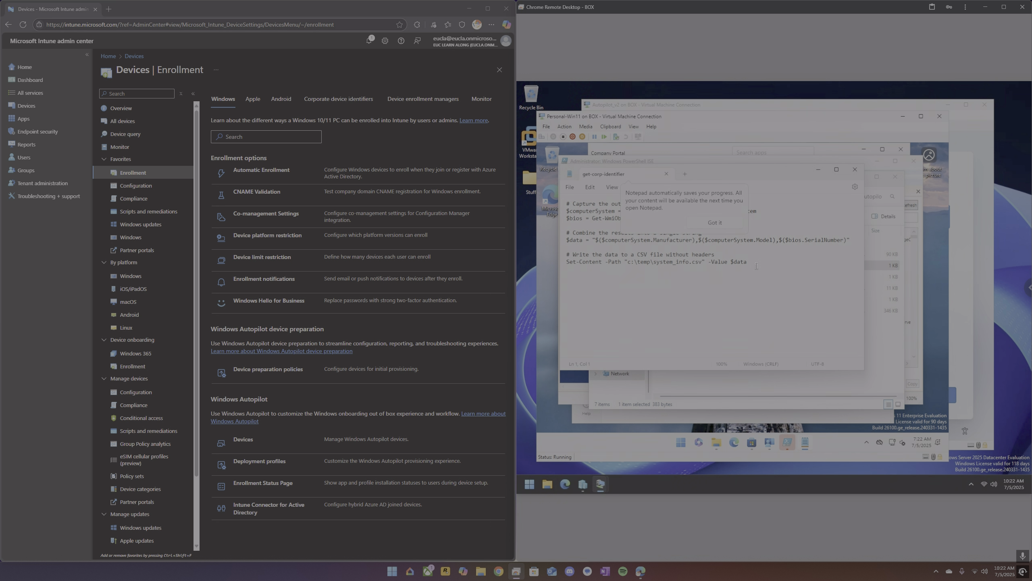
drag(757, 265, 561, 206)
key(ctrl+c)
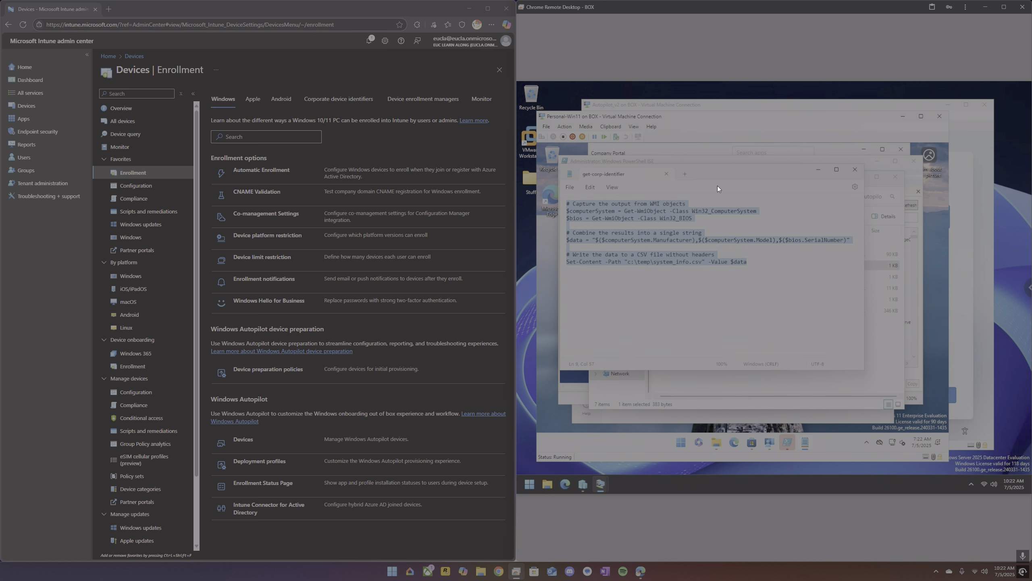
Paste the get-corp-identifier code into a new PowerShell ISE script, trim the trailing blank lines, and run it.
click(722, 162)
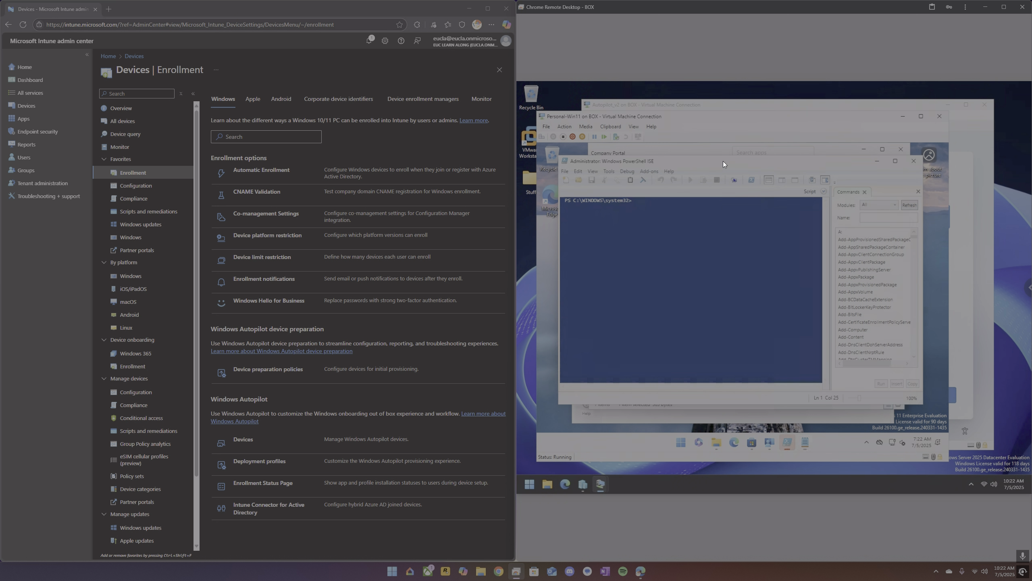
click(566, 180)
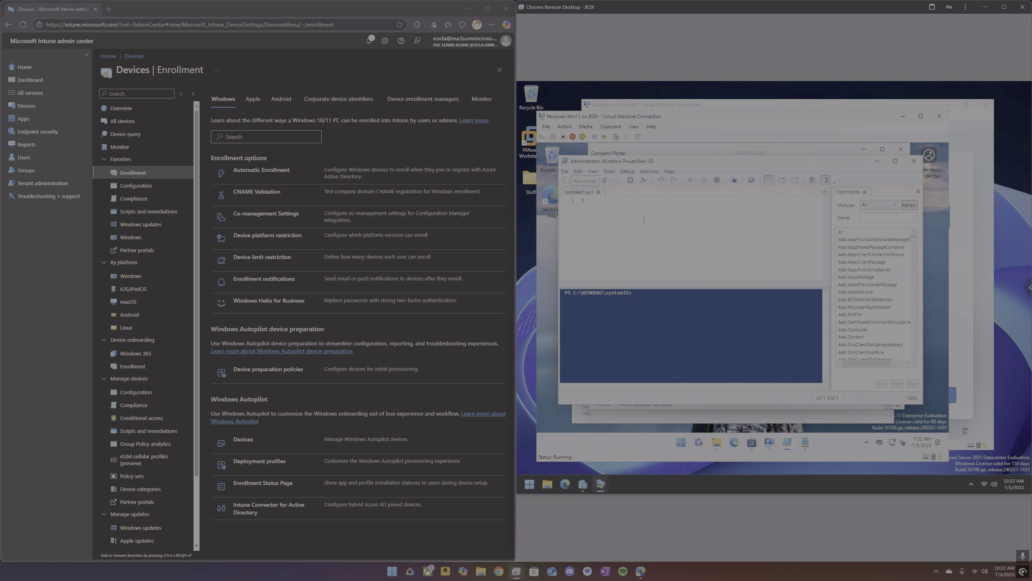
key(ctrl+v)
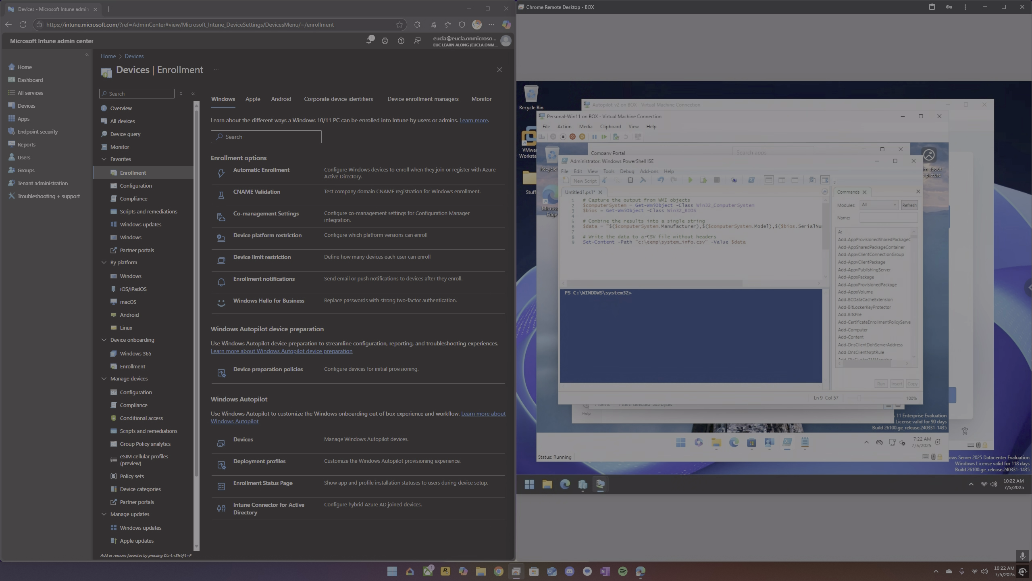
key(BackSpace)
key(BackSpace)
key(BackSpace)
key(BackSpace)
key(BackSpace)
click(693, 179)
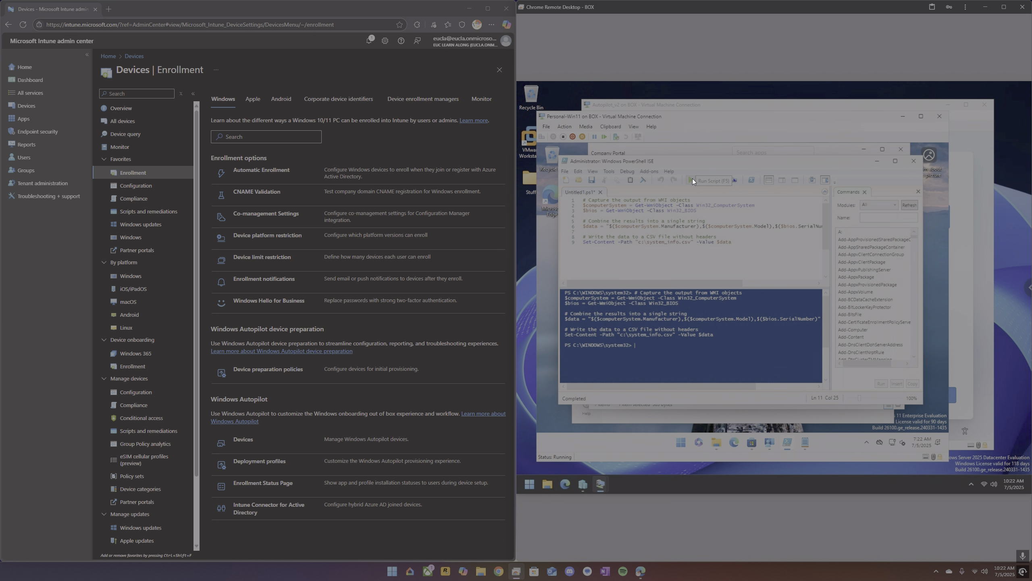
Open the generated system_info.csv from the C: drive in Notepad.
click(716, 438)
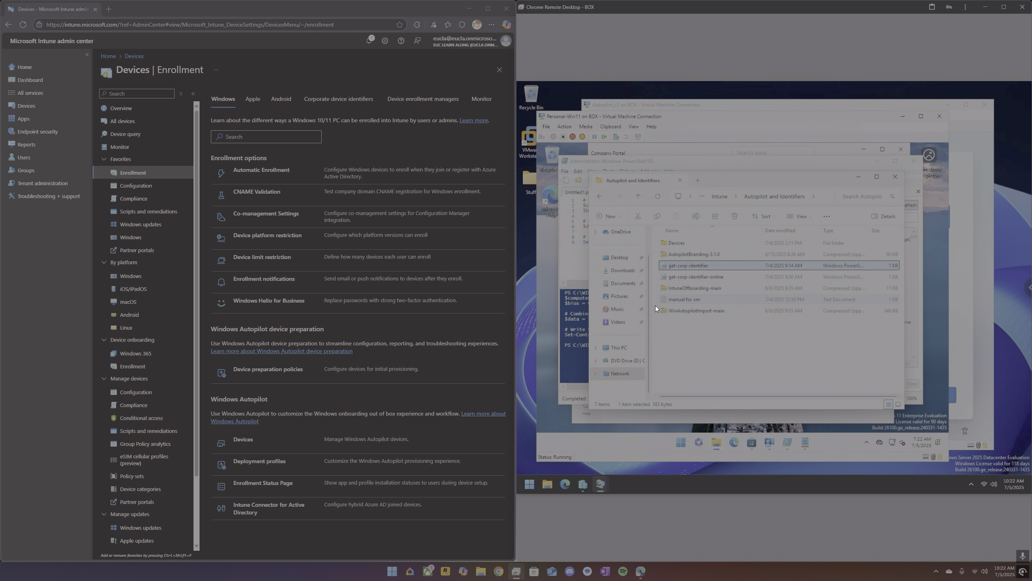
click(619, 350)
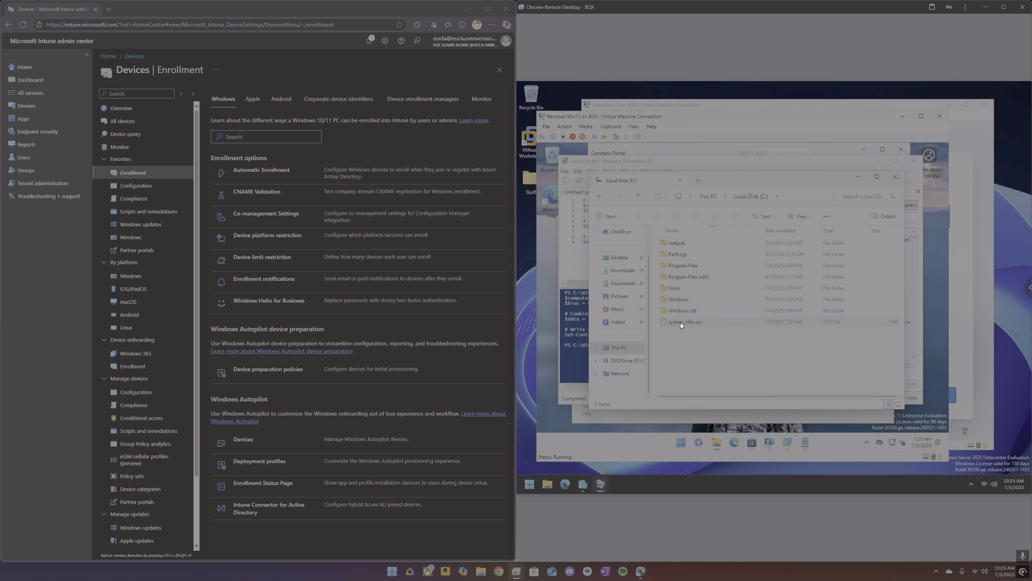
double_click(681, 323)
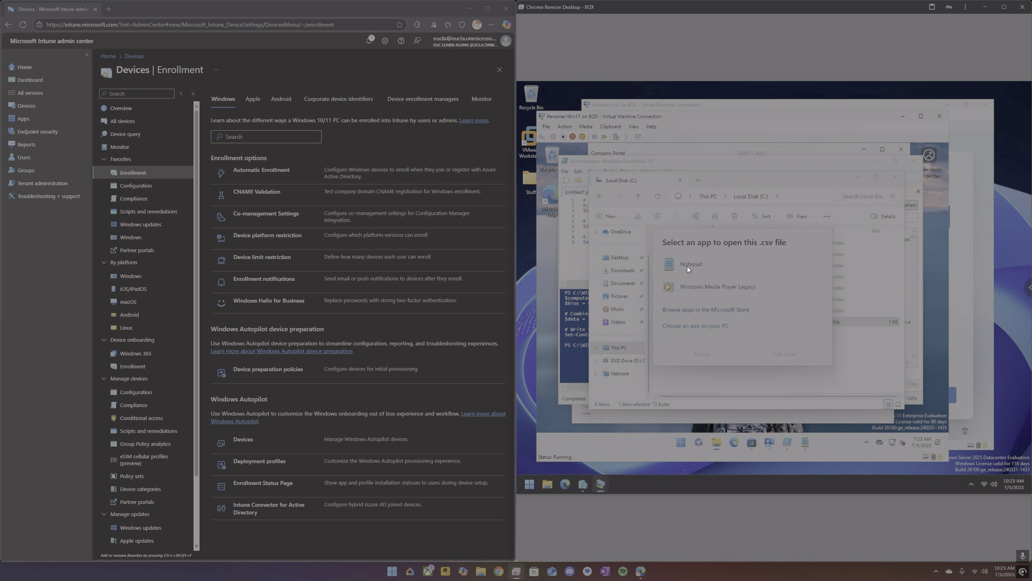
click(689, 264)
click(775, 352)
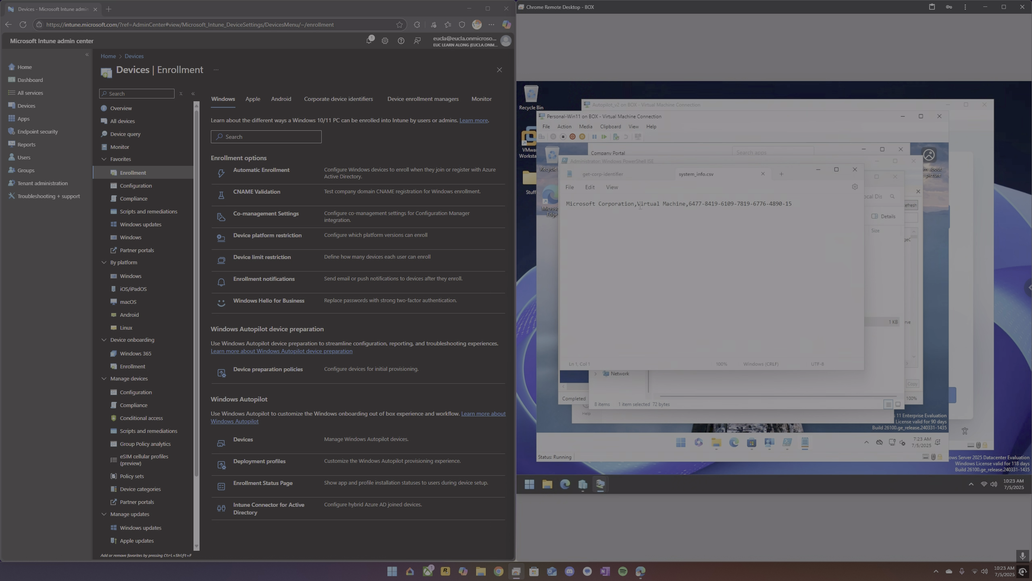
View the Corporate device identifiers list in the admin center, widening the Details column.
click(333, 106)
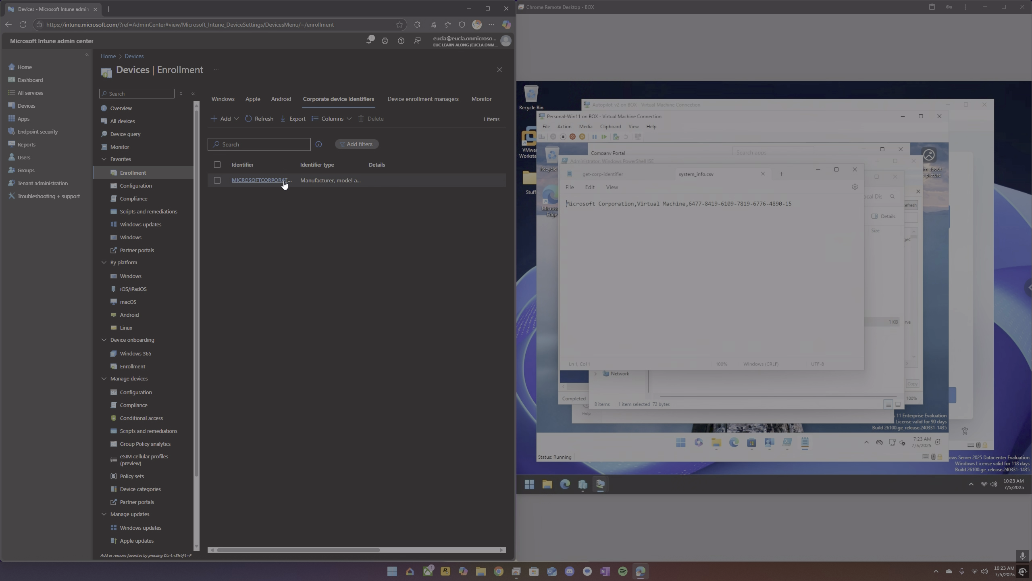
drag(365, 164, 403, 166)
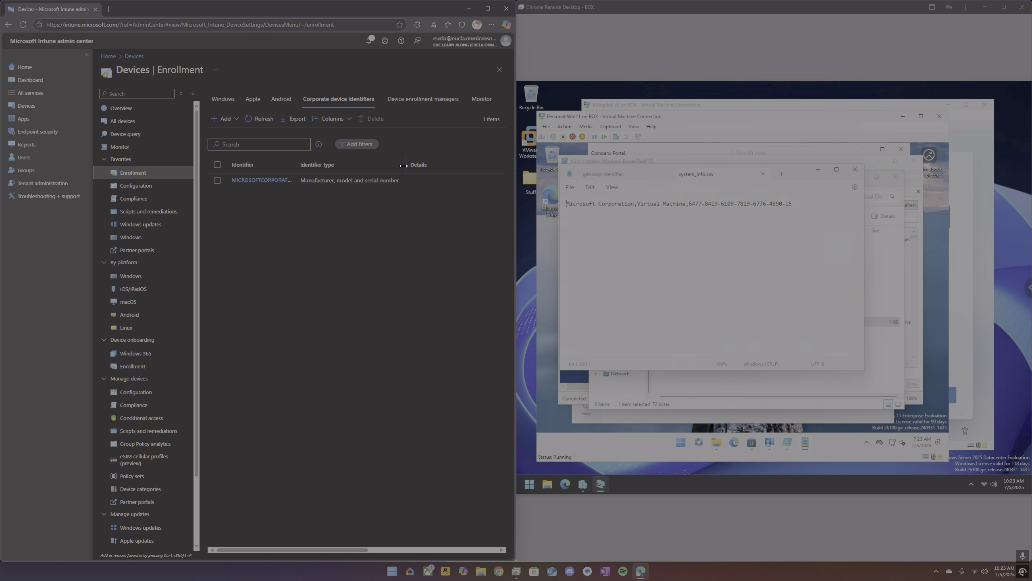
Close the CSV file and navigate File Explorer back to the \\box share.
click(853, 168)
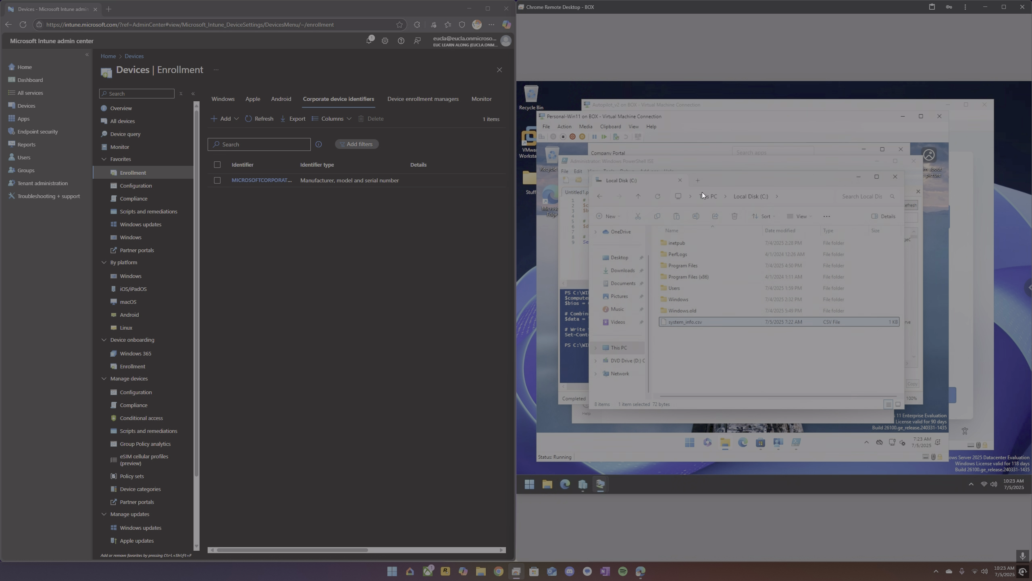
click(698, 181)
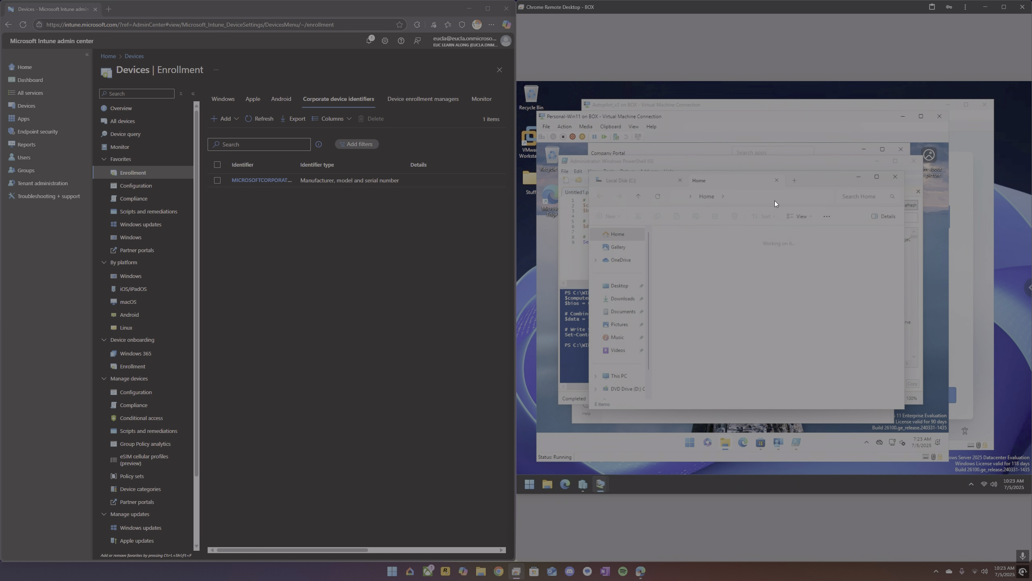
text(\box)
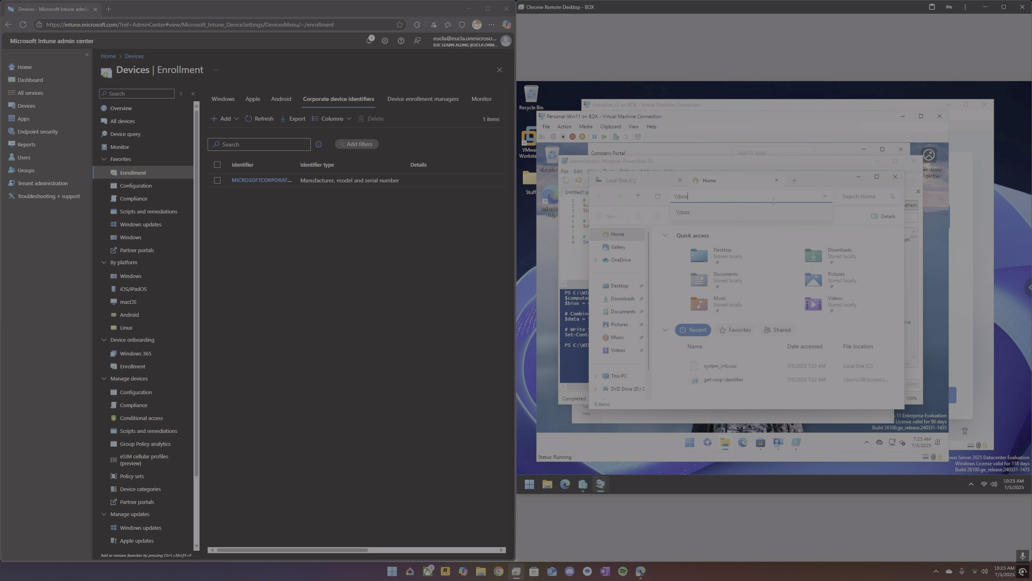
key(Return)
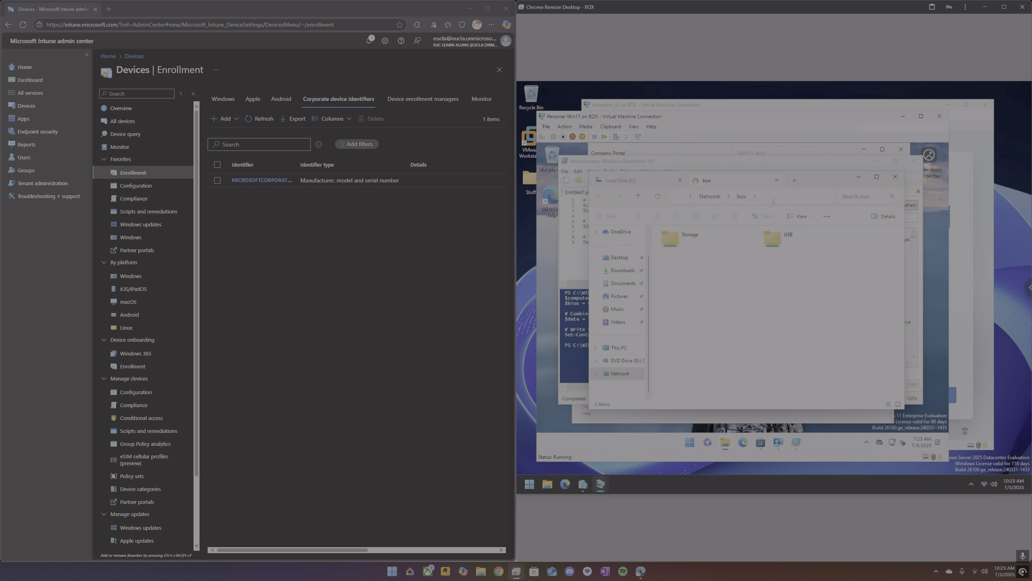
Browse the share to USB > Scripts > Intune > Autopilot and Identifiers > Devices.
double_click(777, 244)
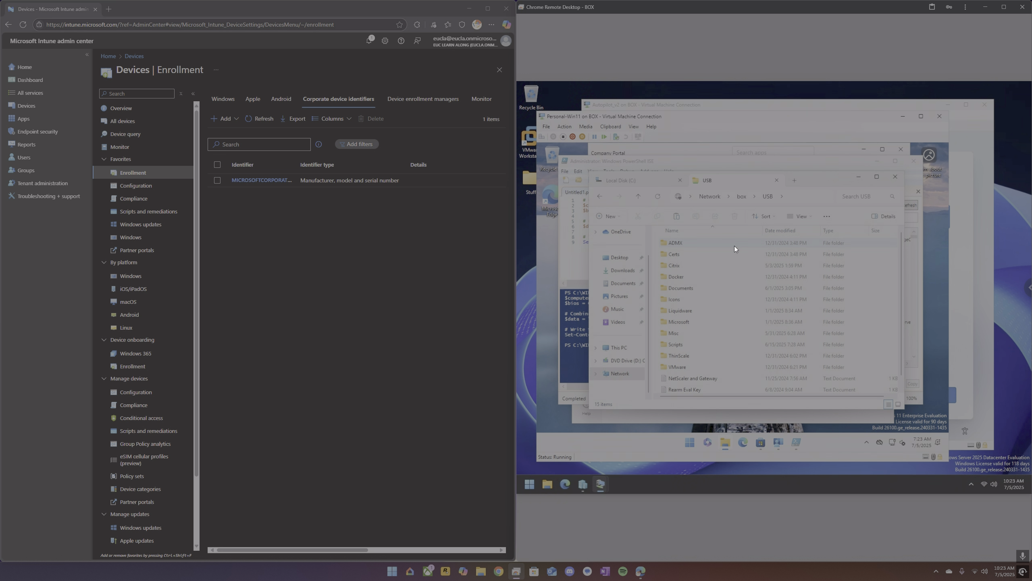
double_click(687, 345)
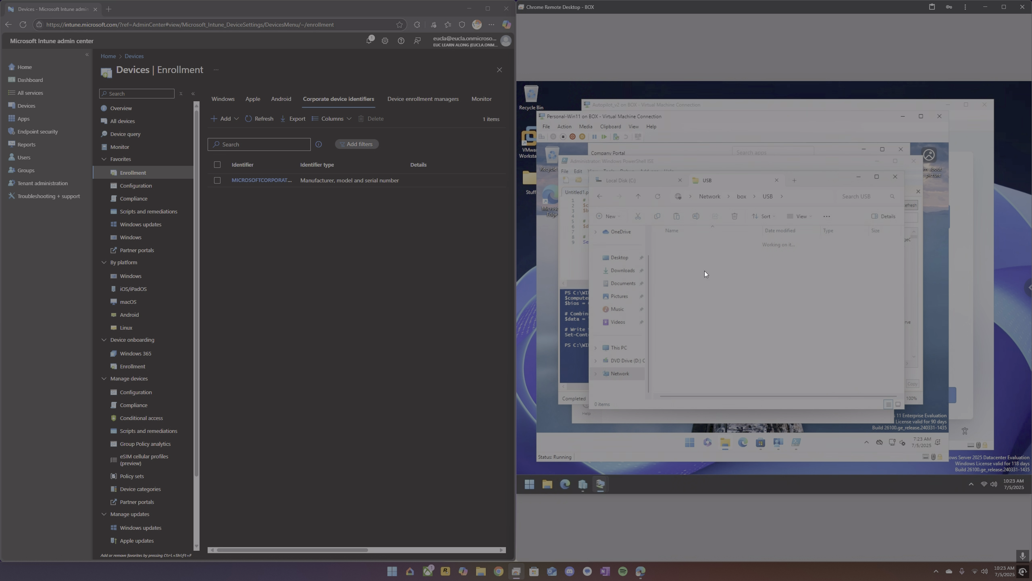
click(700, 243)
double_click(700, 243)
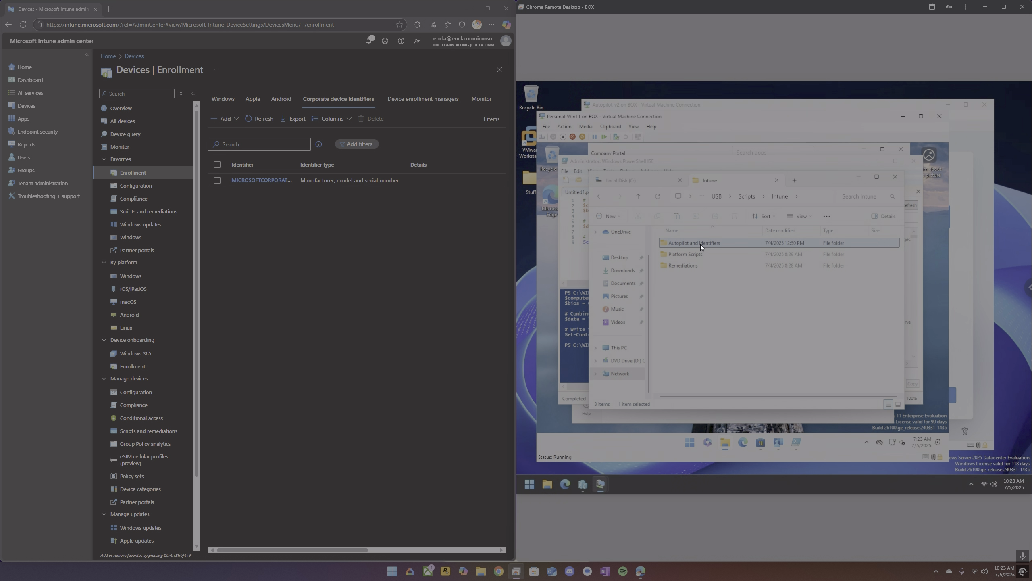
double_click(700, 243)
double_click(700, 244)
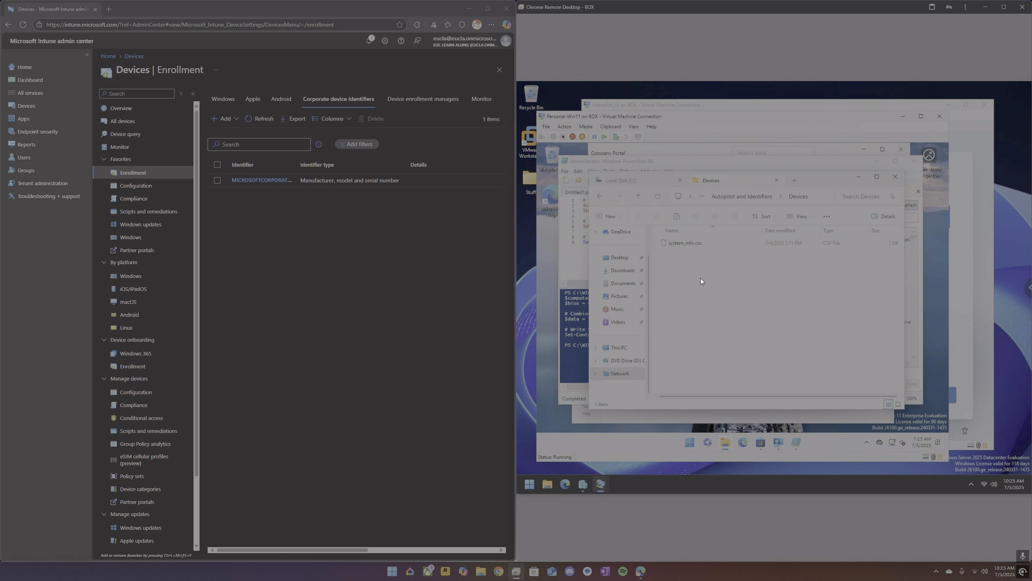
Paste system_info.csv into the Devices folder on the share and select it.
key(ctrl+v)
click(674, 239)
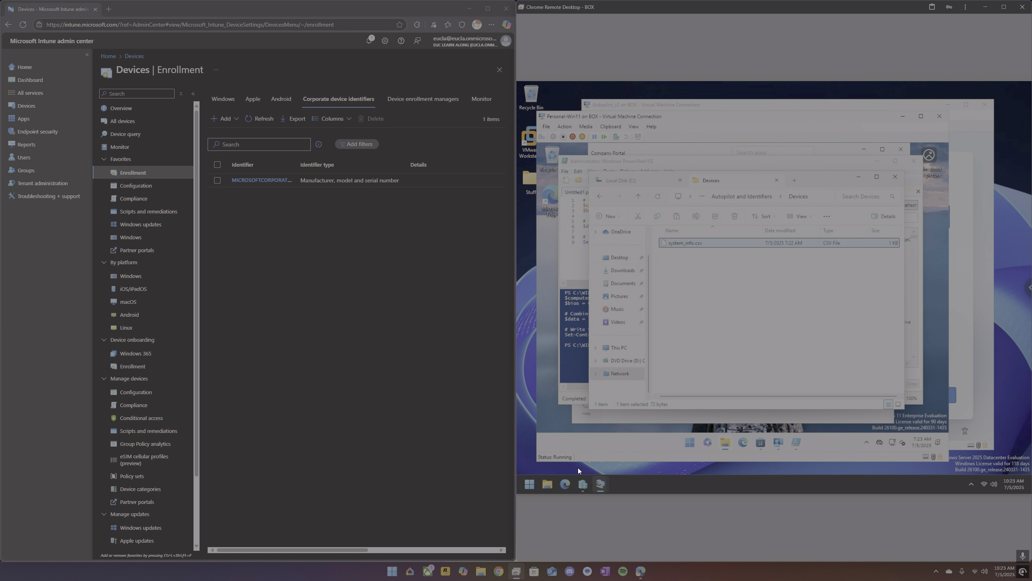
Open the Intune admin center in the remote machine's browser and go to Devices > Enrollment > Corporate device identifiers.
click(565, 483)
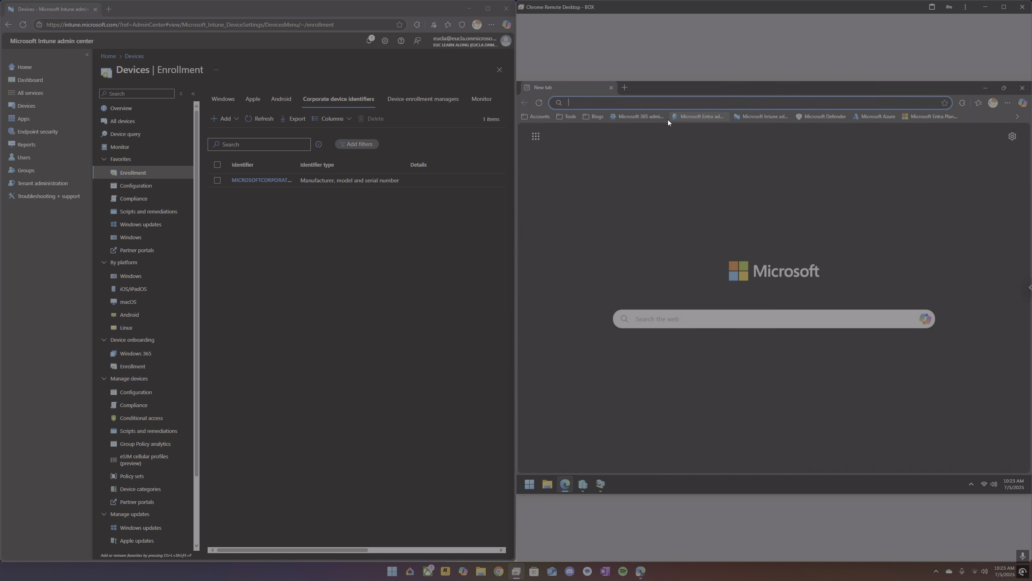
click(755, 118)
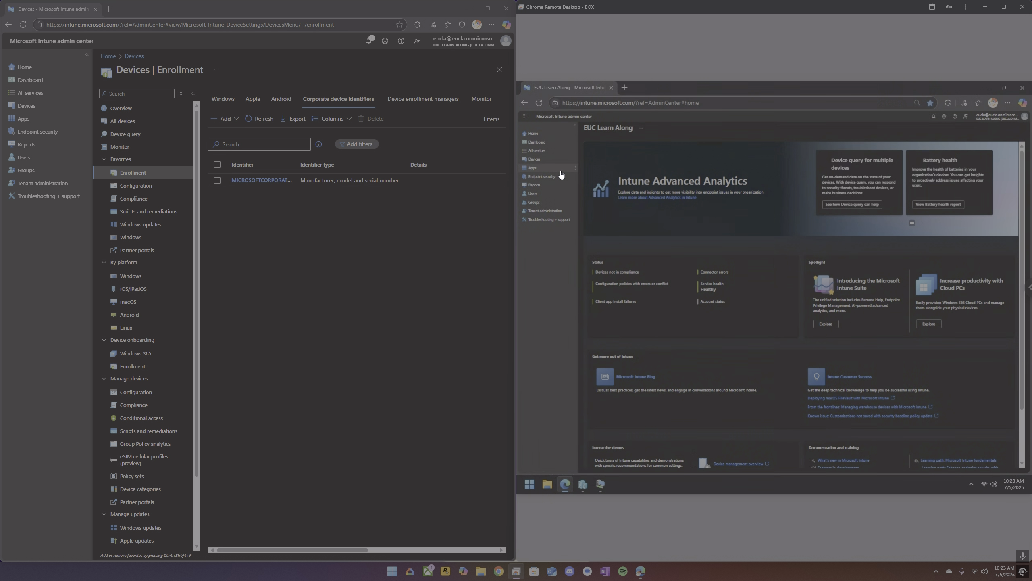
click(539, 162)
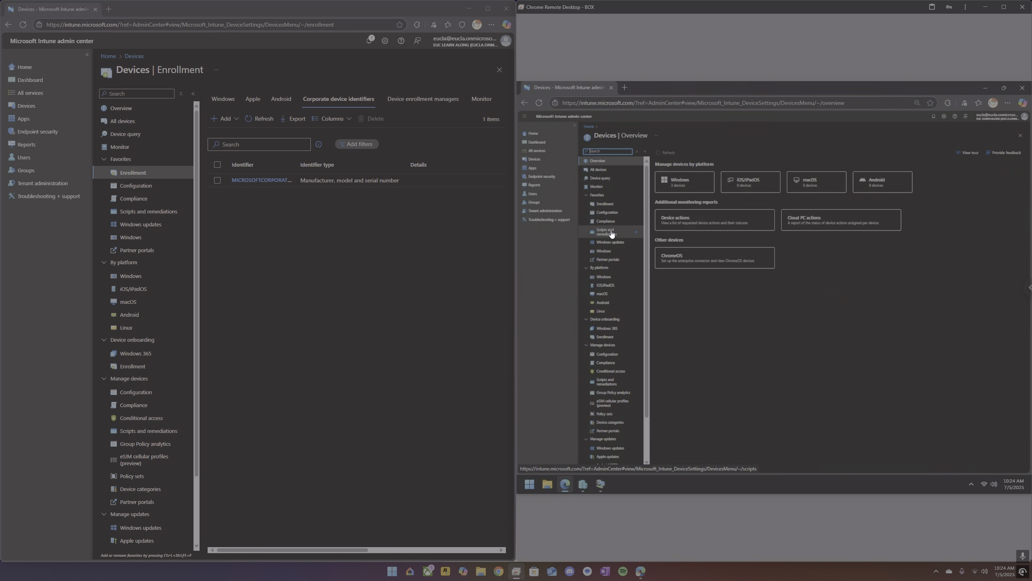
click(607, 206)
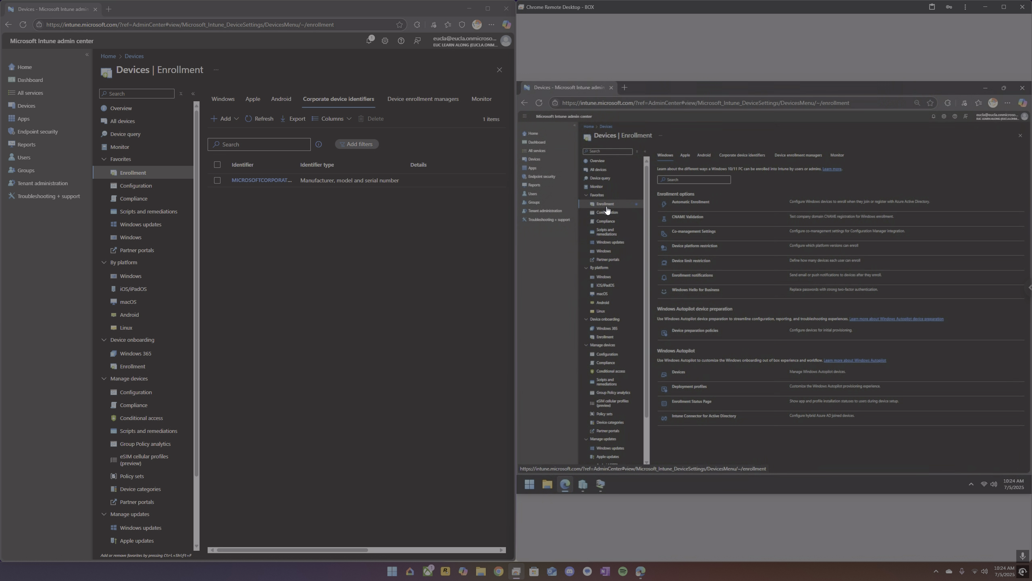
click(735, 160)
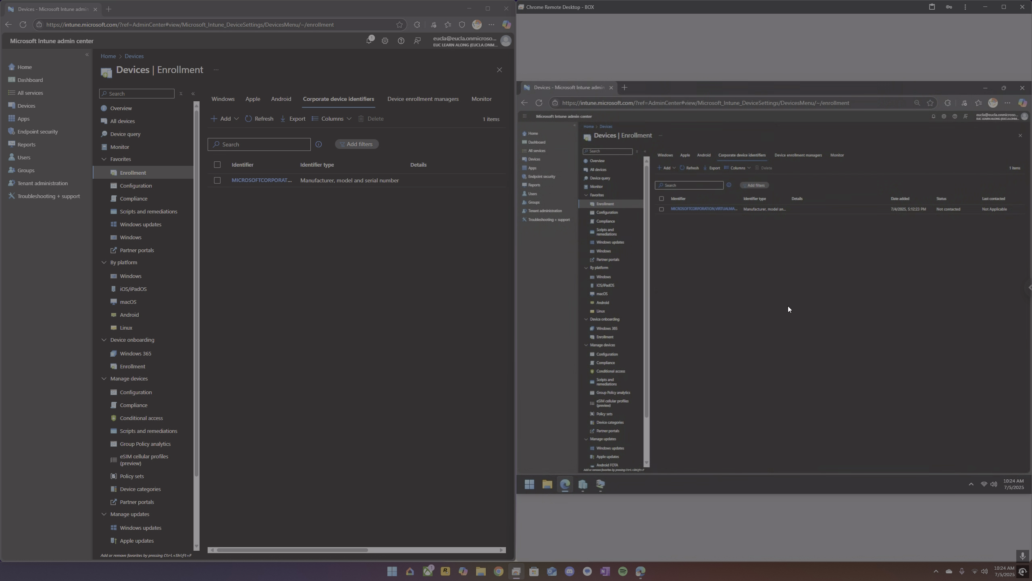
Start adding identifiers from a CSV file and set the identifier type to Manufacturer, model and serial number (Windows only).
click(667, 168)
click(671, 179)
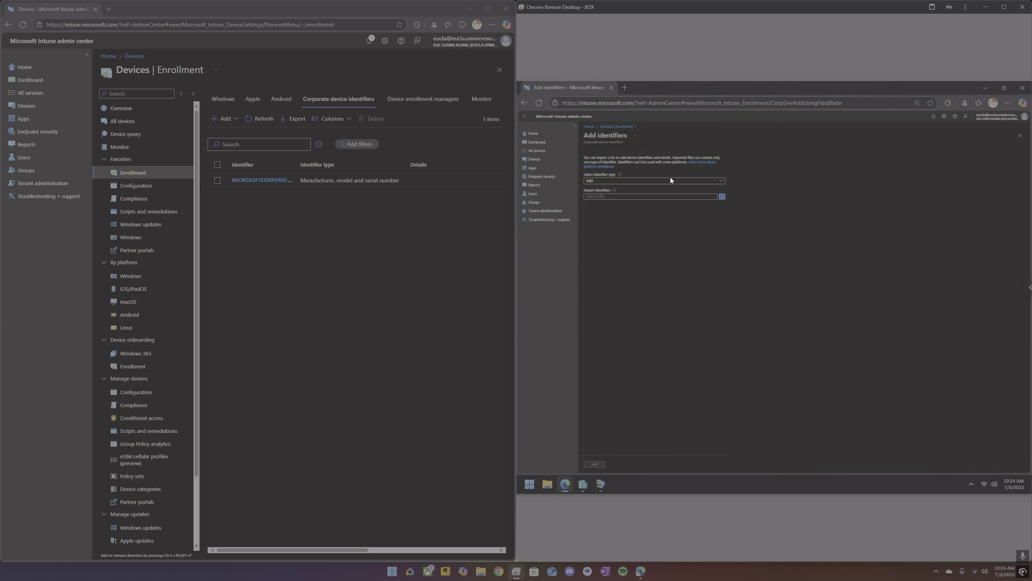
click(671, 180)
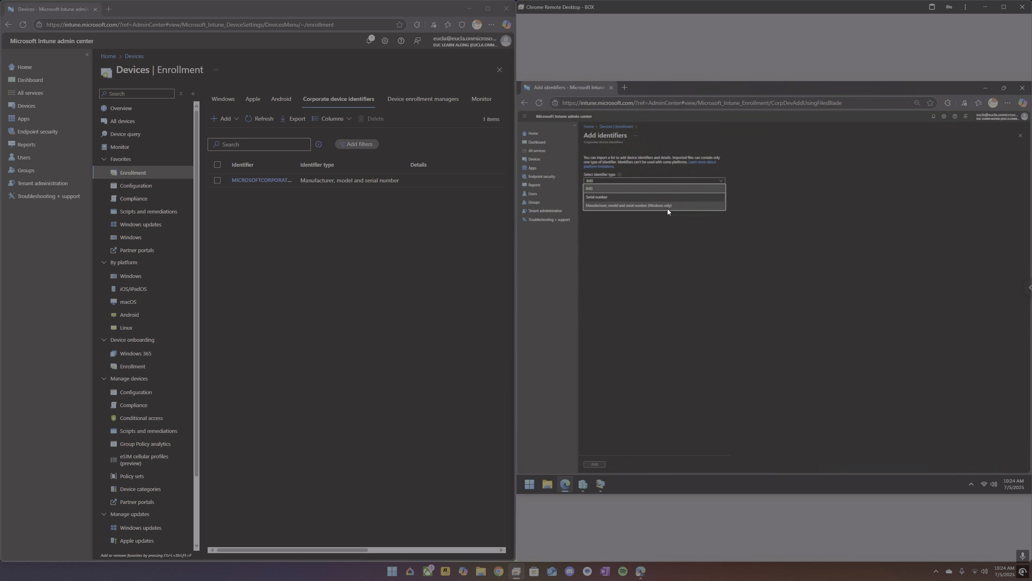
click(668, 207)
Choose system_info.csv from the Devices folder as the file of identifiers to import.
click(717, 232)
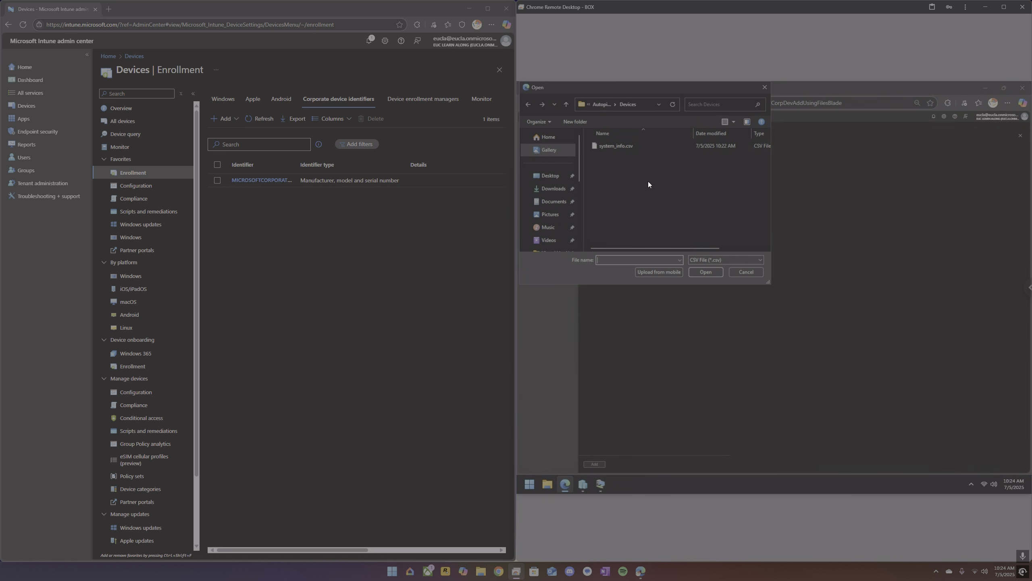
click(621, 148)
click(711, 275)
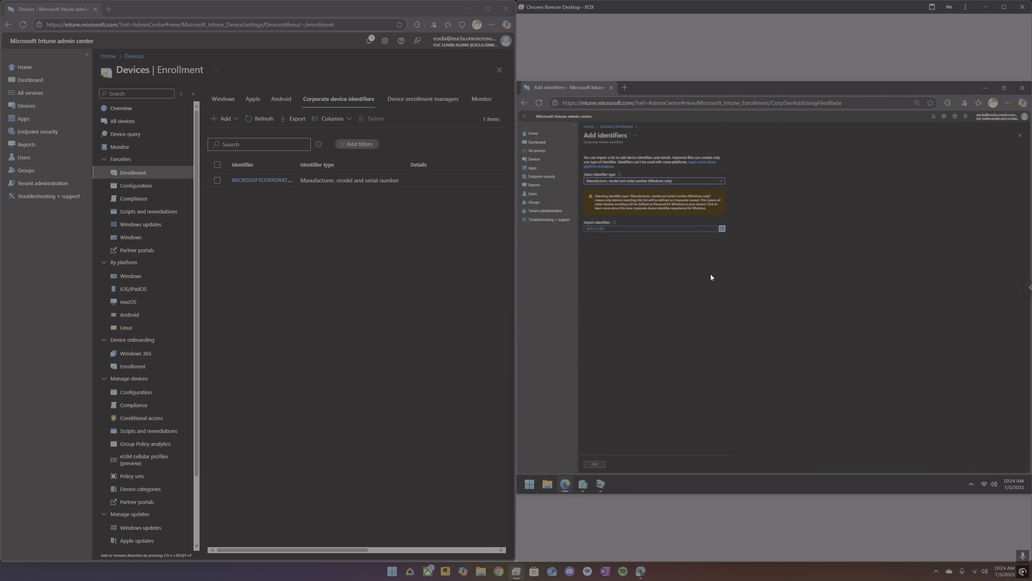
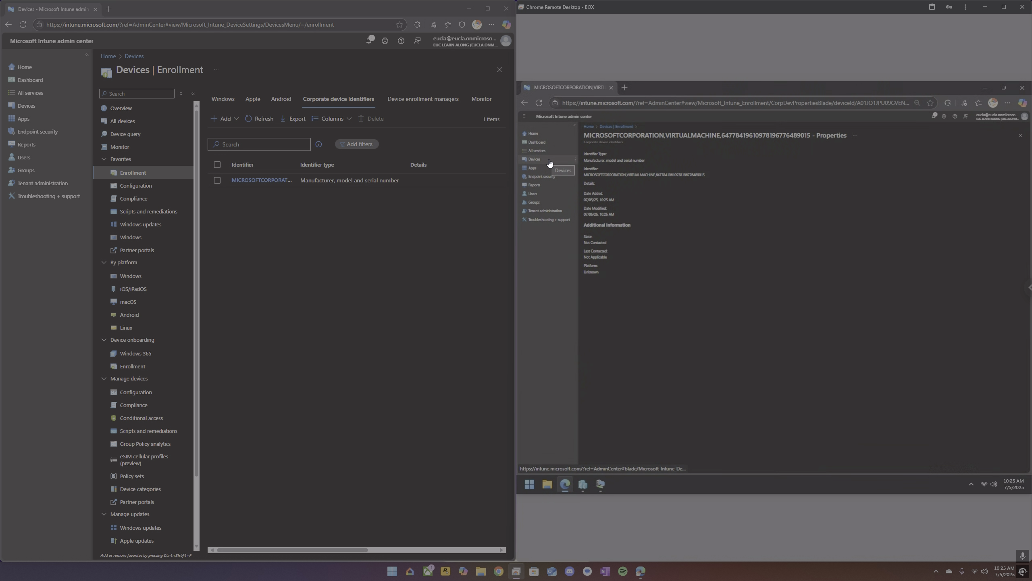
Refresh the corporate device identifiers list.
click(261, 119)
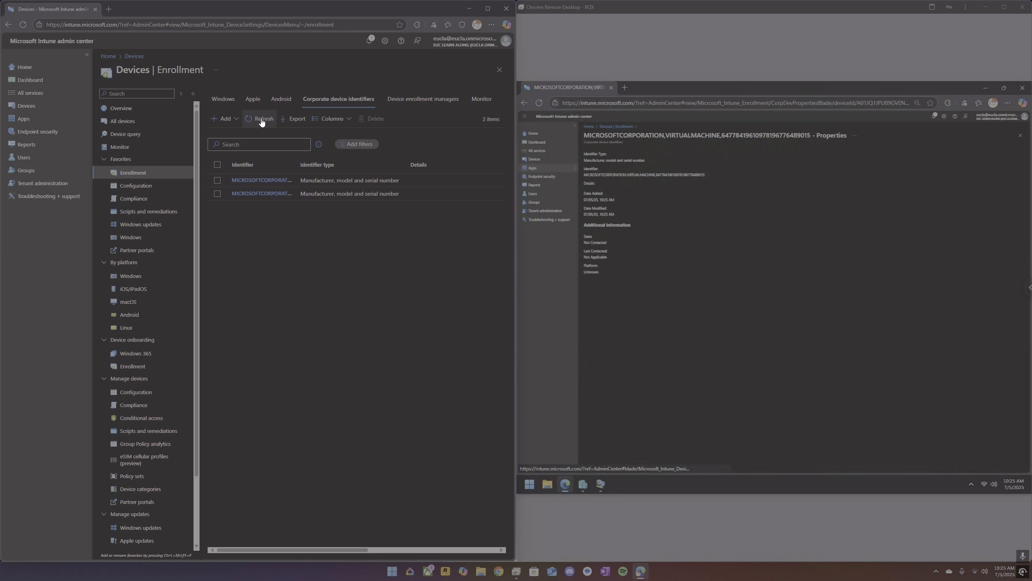
click(612, 87)
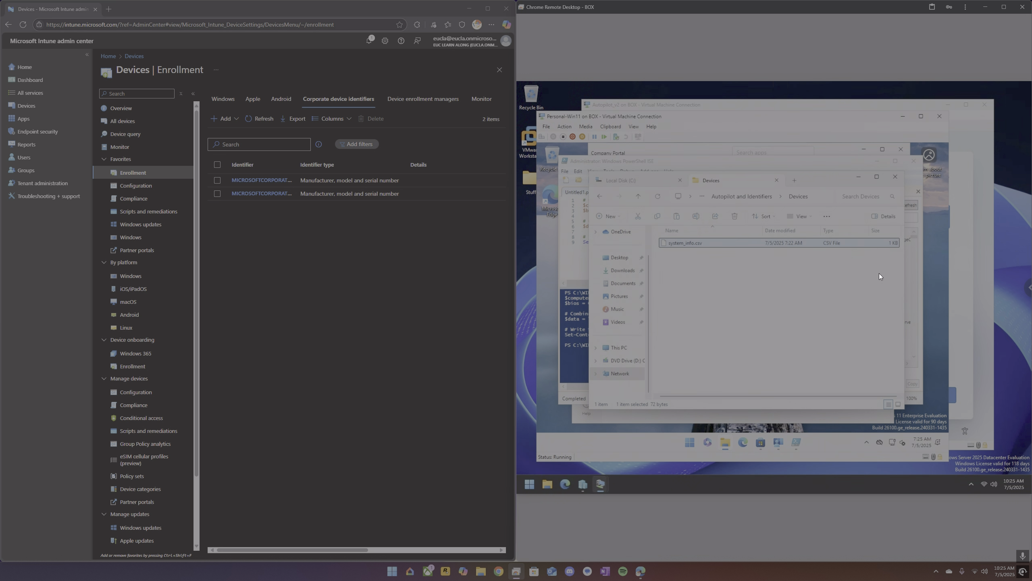
Close File Explorer and PowerShell ISE inside the VM without saving the script.
click(901, 176)
click(914, 160)
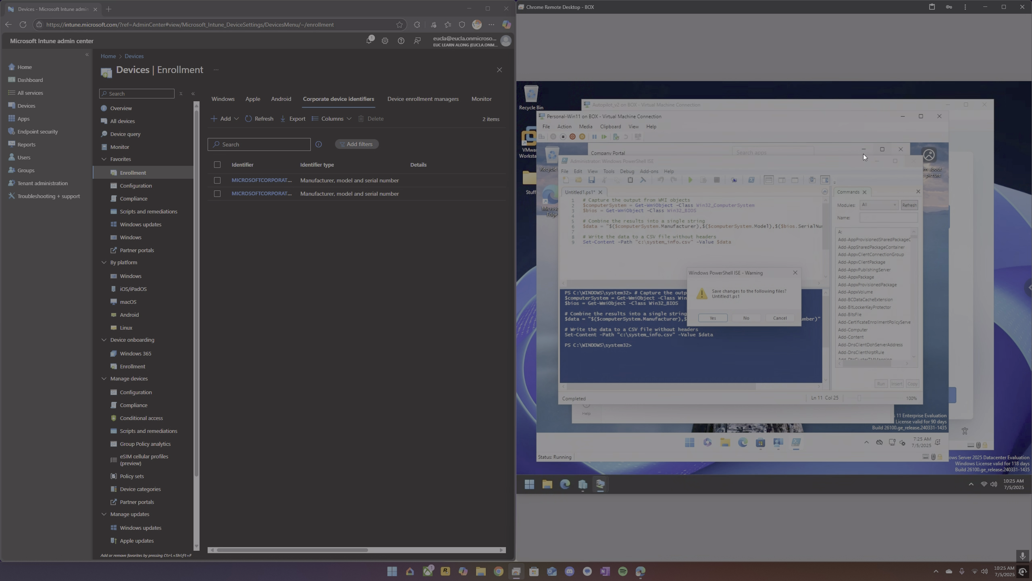
click(753, 319)
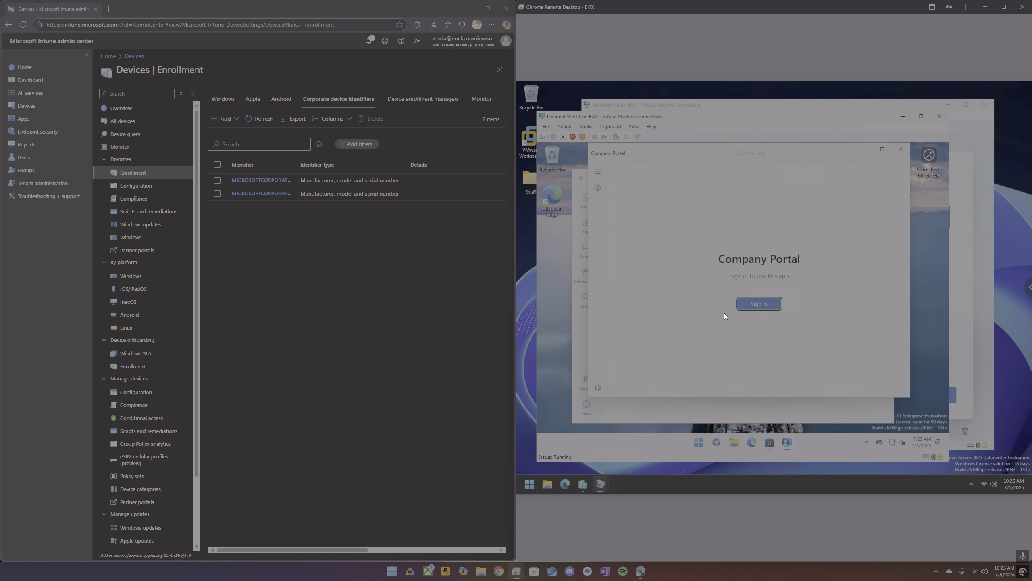
Start signing in to Company Portal and enter the user's work e-mail address.
click(754, 303)
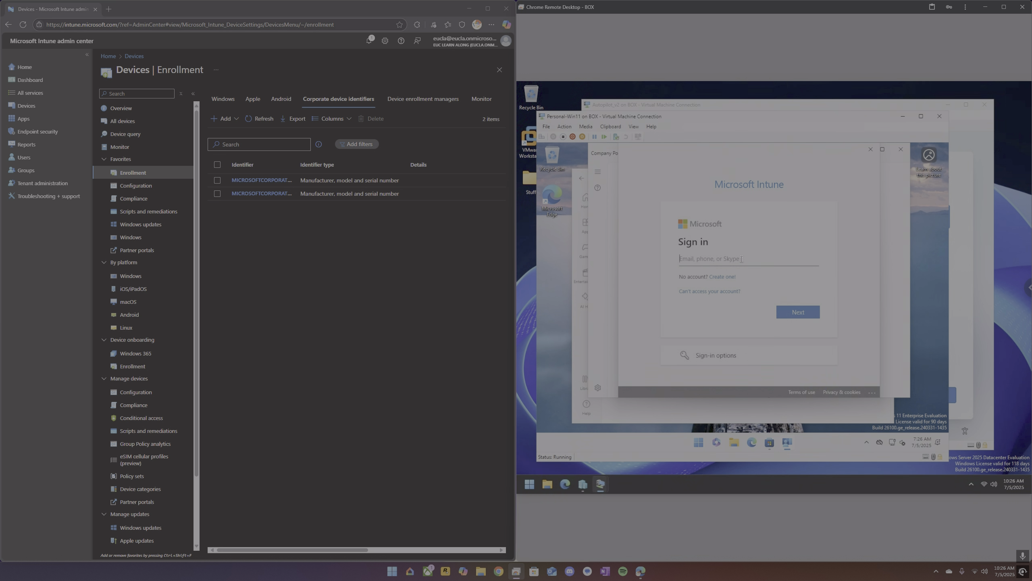
key(Return)
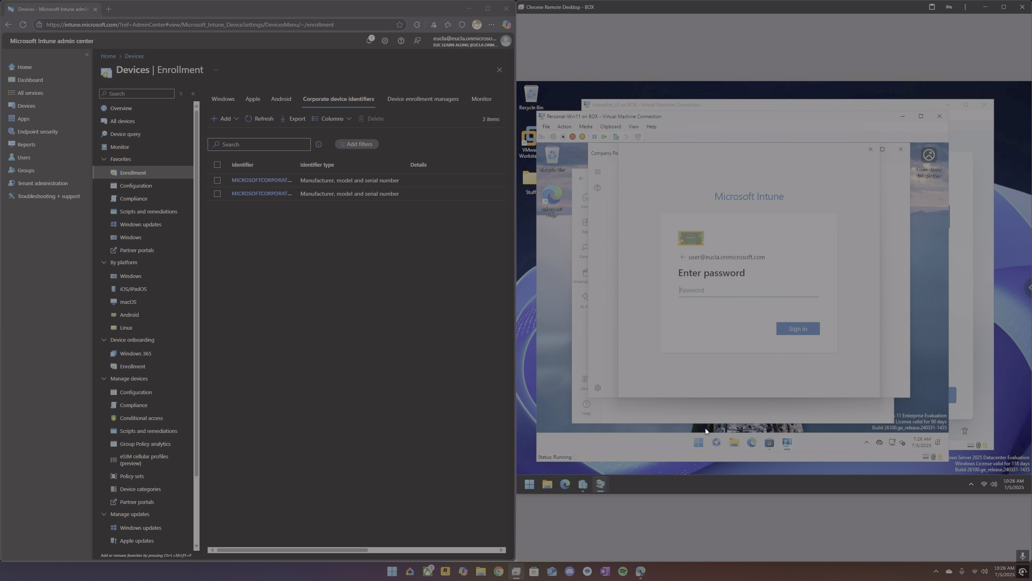
Open Settings > Accounts > Access work or school in the VM.
click(700, 439)
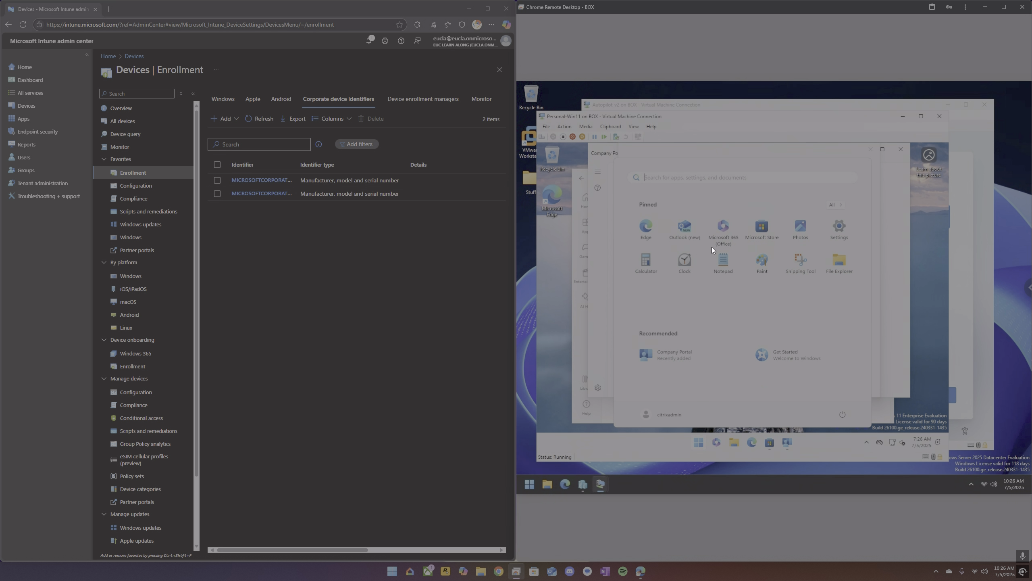
click(837, 227)
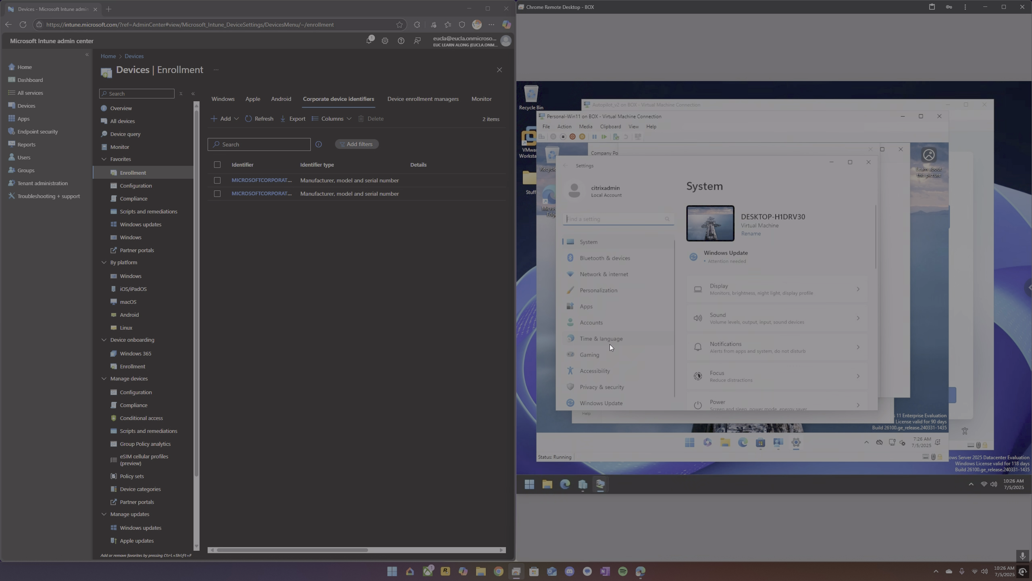
click(600, 319)
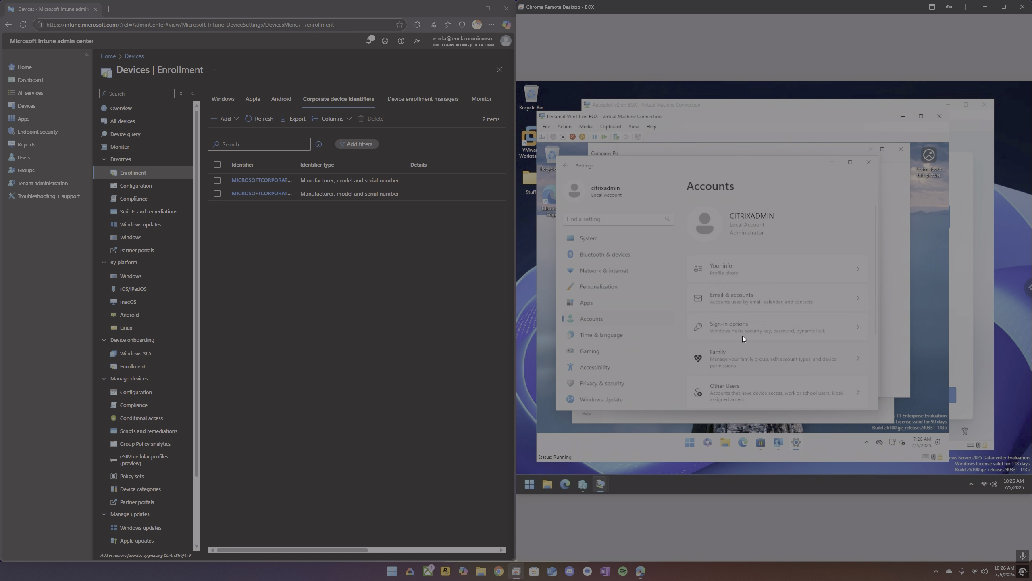
scroll(743, 329, down, 3)
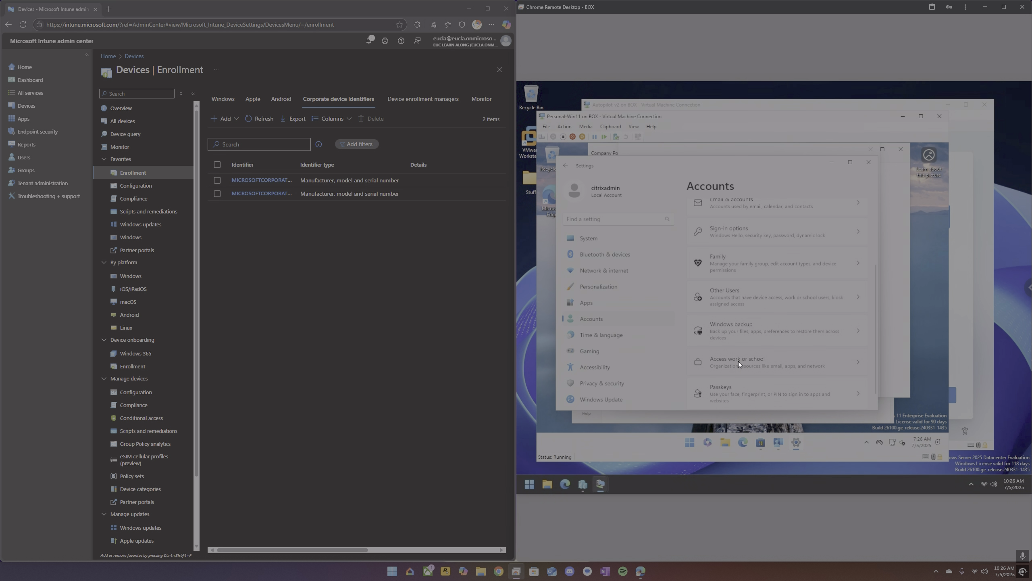
click(739, 361)
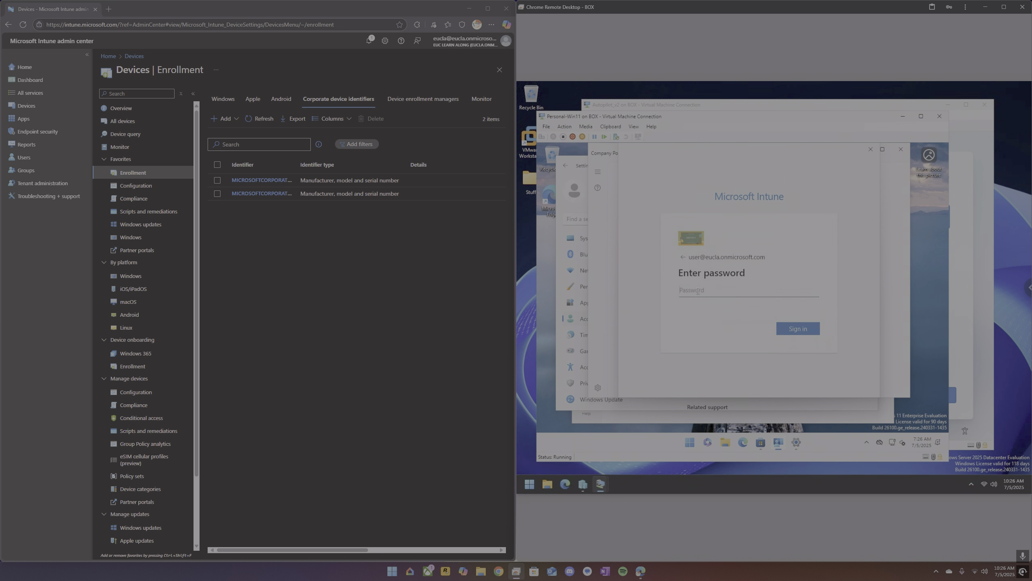
Enter the account password, allow the organization to manage the device for all apps, and finish.
text(•••••••••••••)
key(Return)
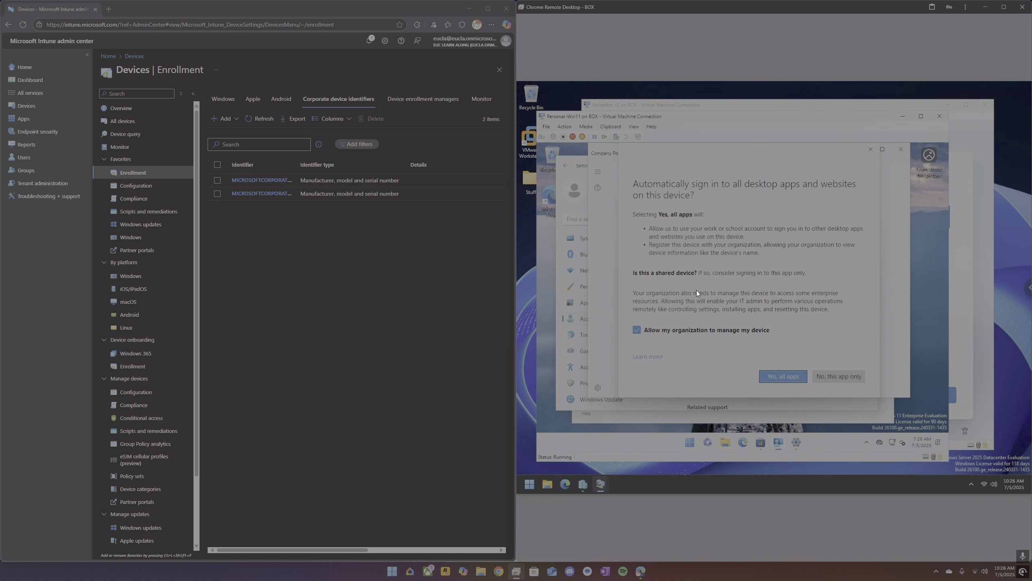
click(777, 376)
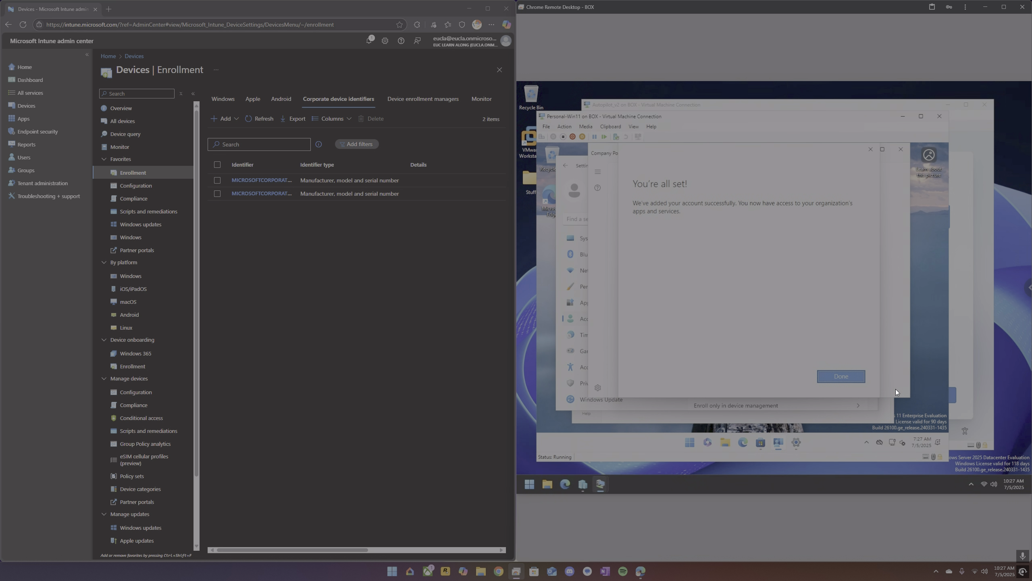
click(856, 380)
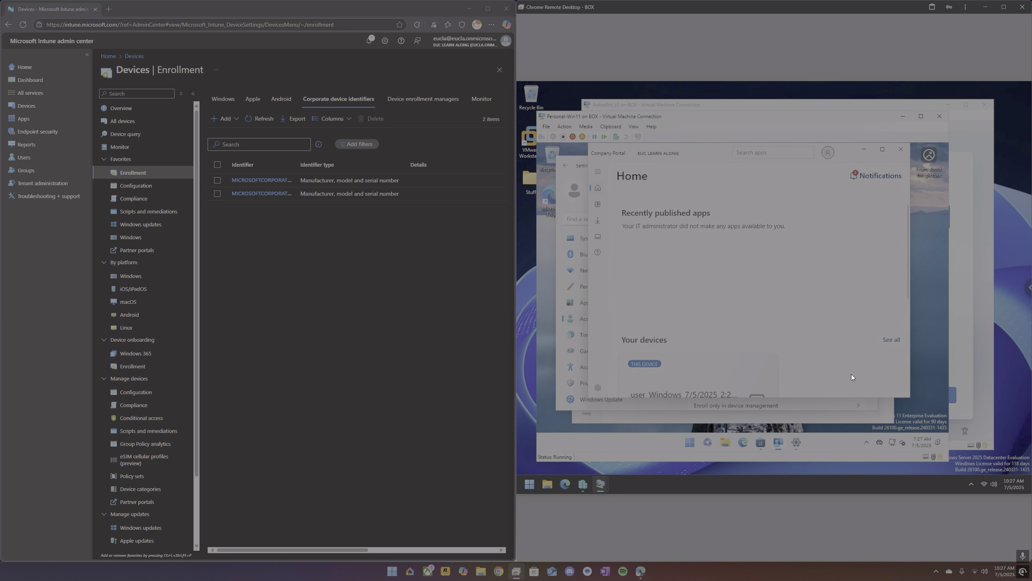
Open this device's details in Company Portal to check its status.
scroll(806, 331, down, 2)
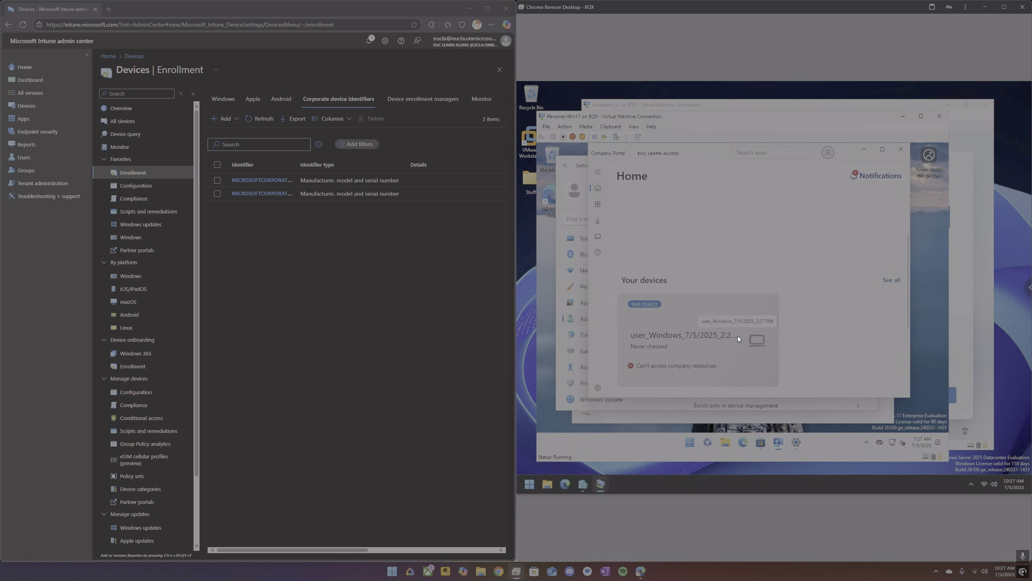
click(707, 342)
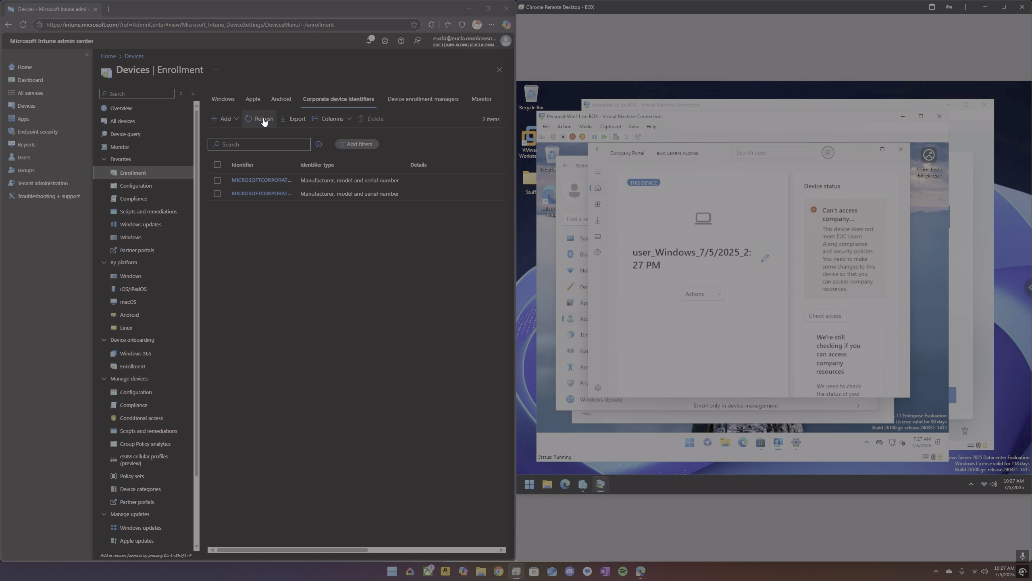
Open the Windows Compliance Policy's properties and briefly open its noncompliance actions before returning.
click(147, 199)
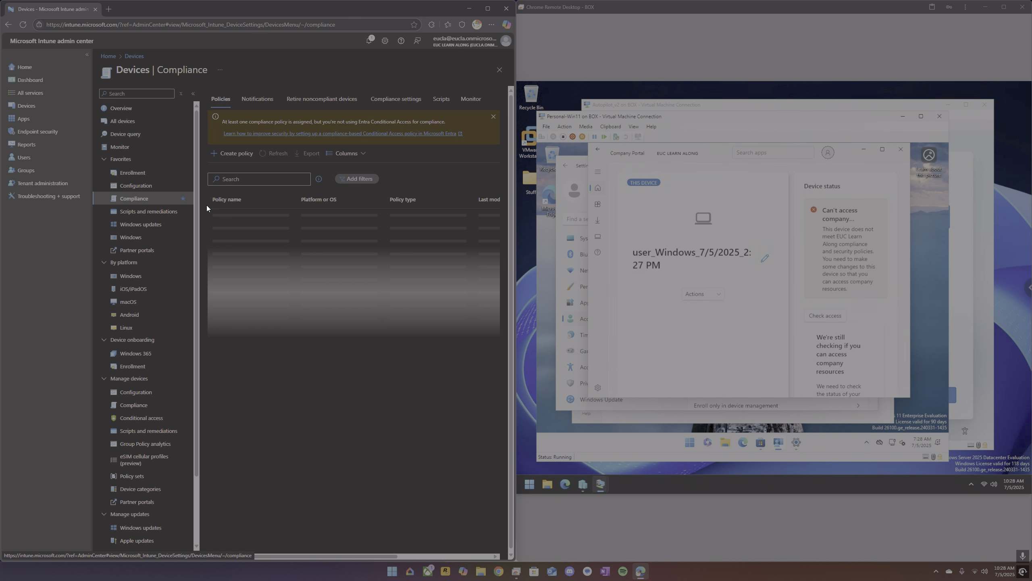
click(237, 267)
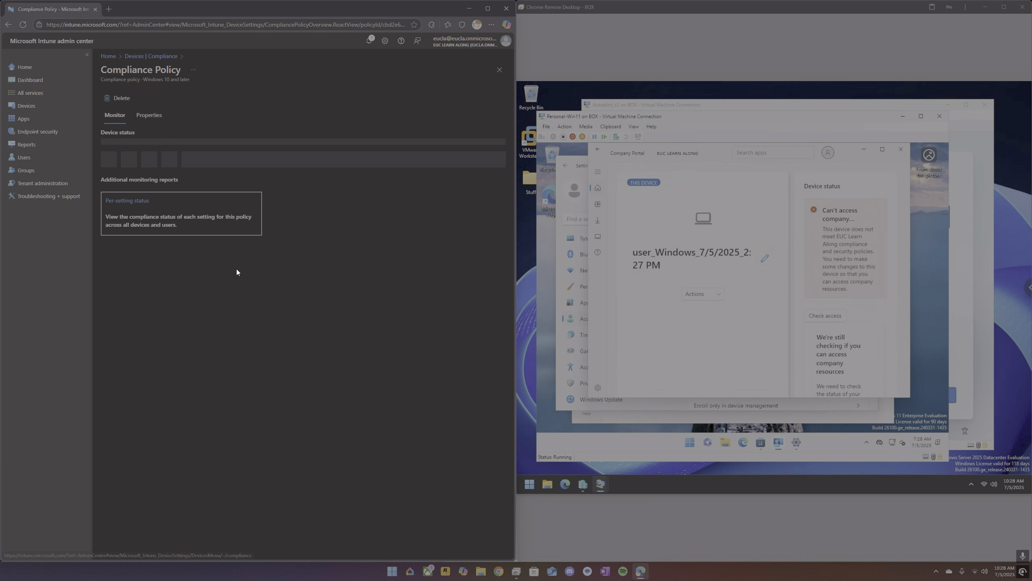
click(150, 115)
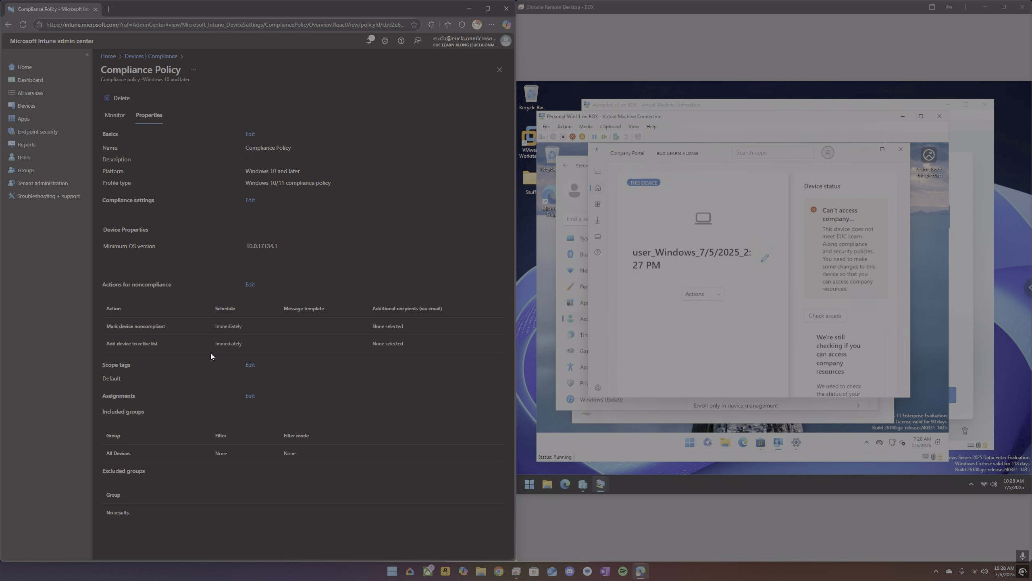
click(250, 284)
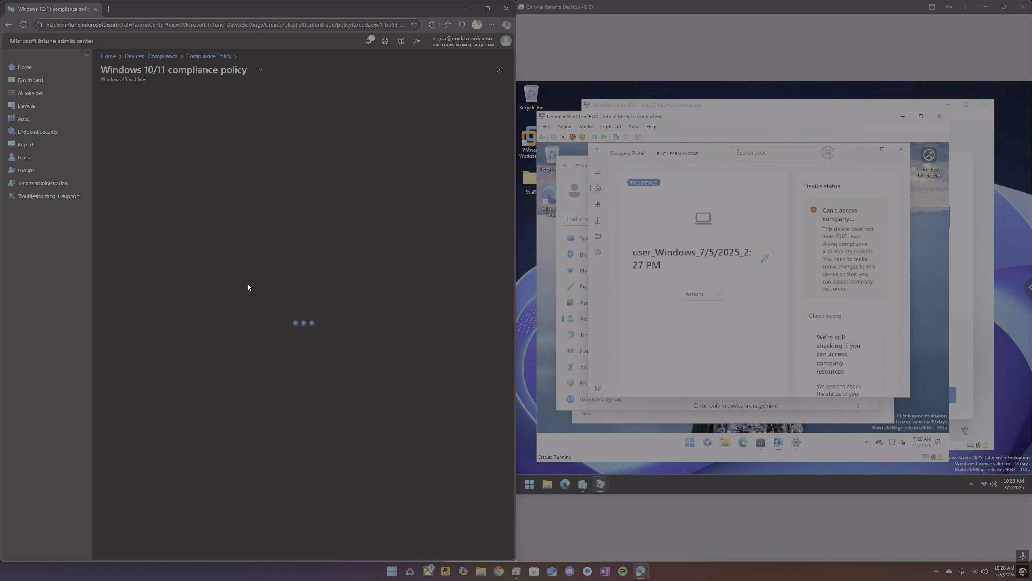
click(202, 56)
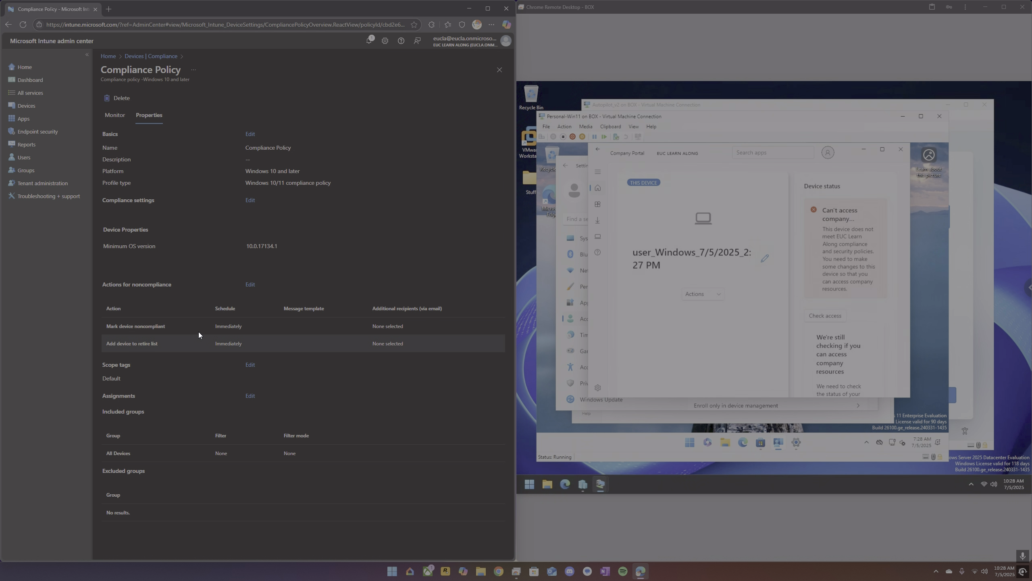
Open the compliance settings editor and examine each settings category of the policy.
click(250, 201)
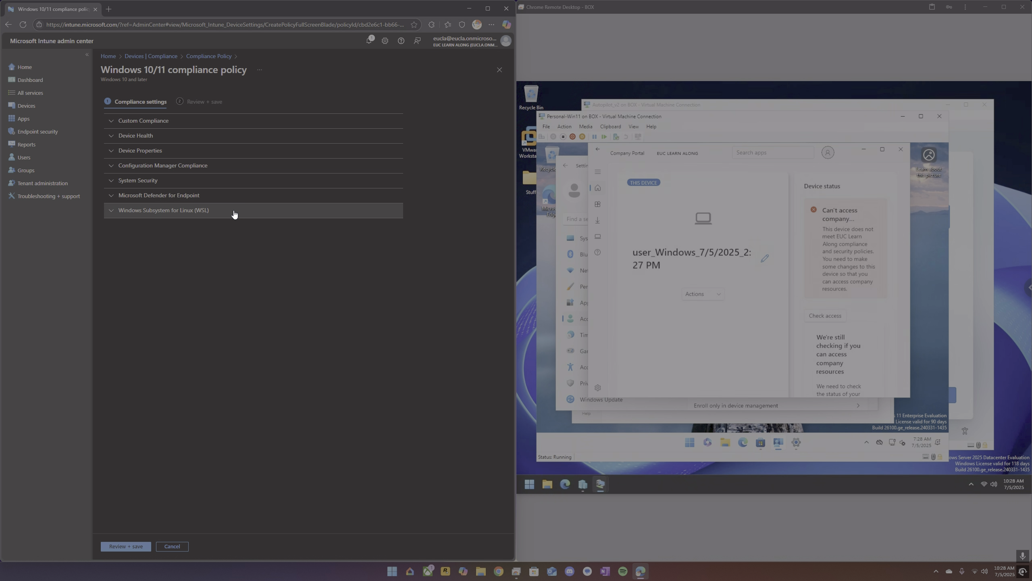
click(207, 200)
click(207, 199)
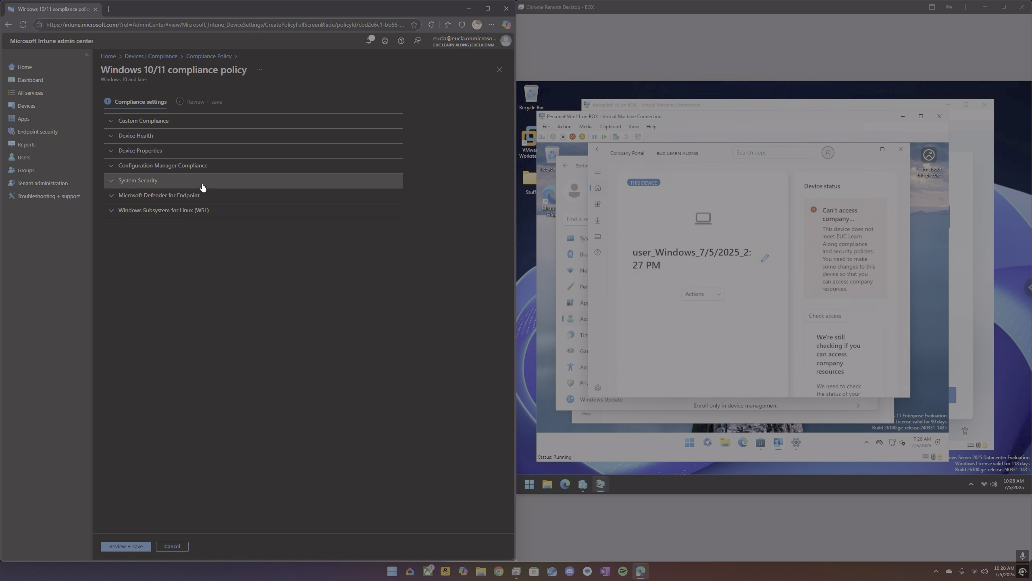
click(203, 187)
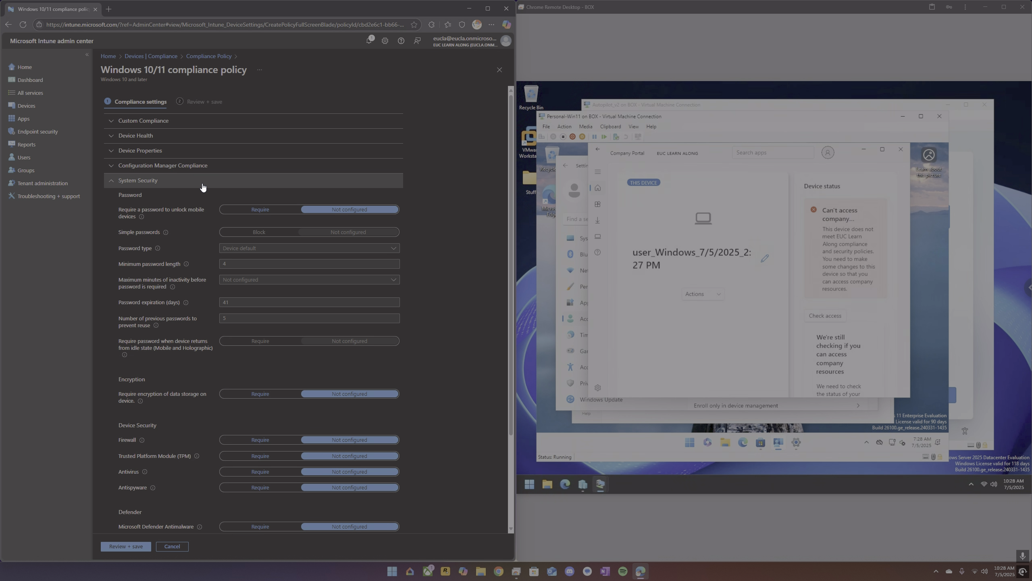
click(202, 185)
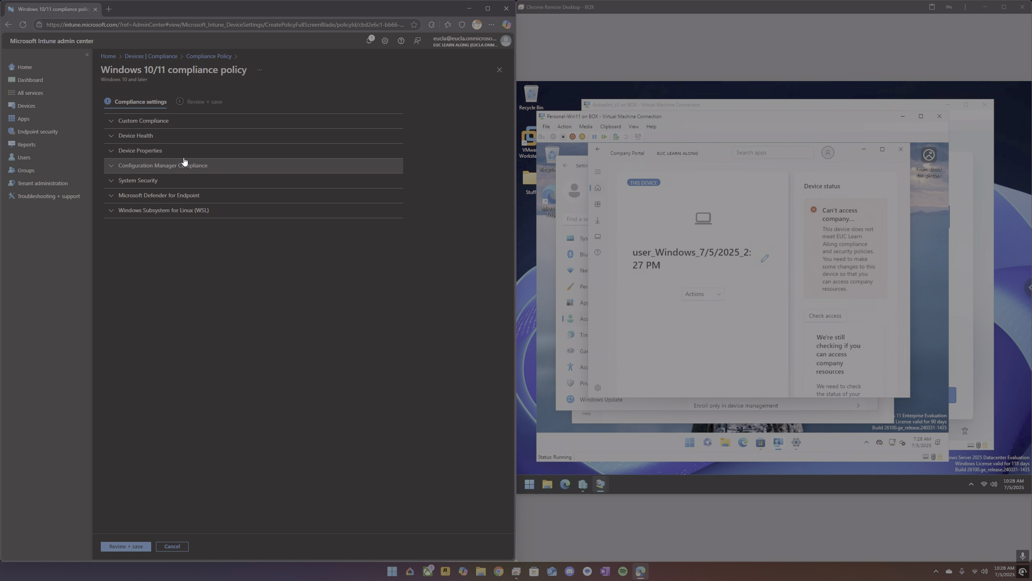
click(160, 154)
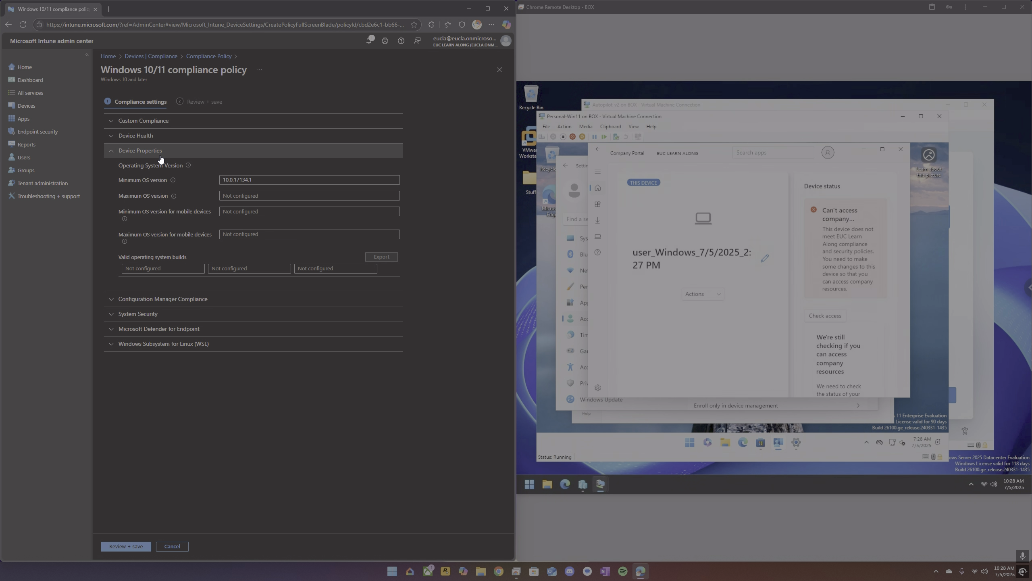
click(160, 155)
click(159, 141)
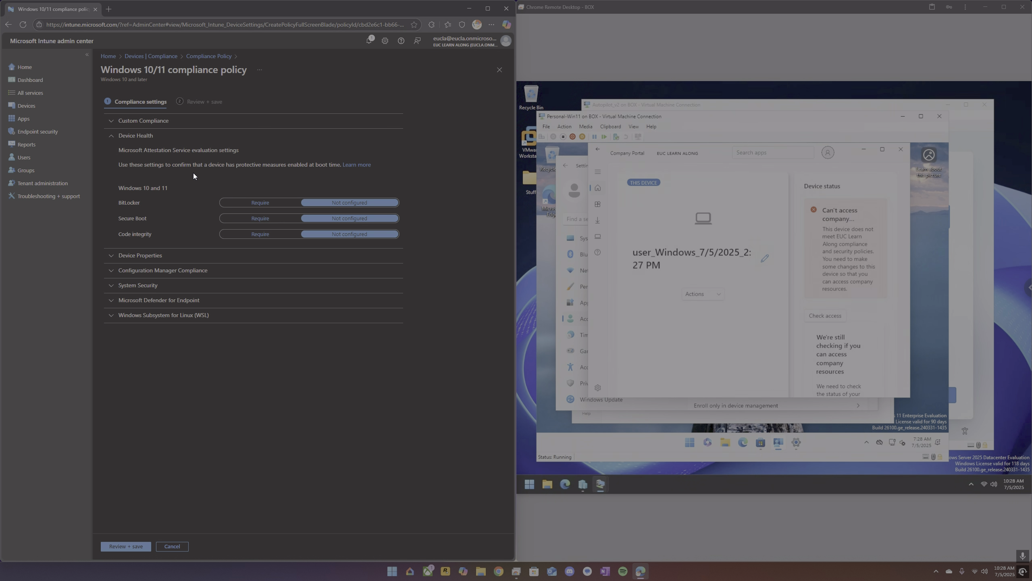
click(148, 136)
click(150, 122)
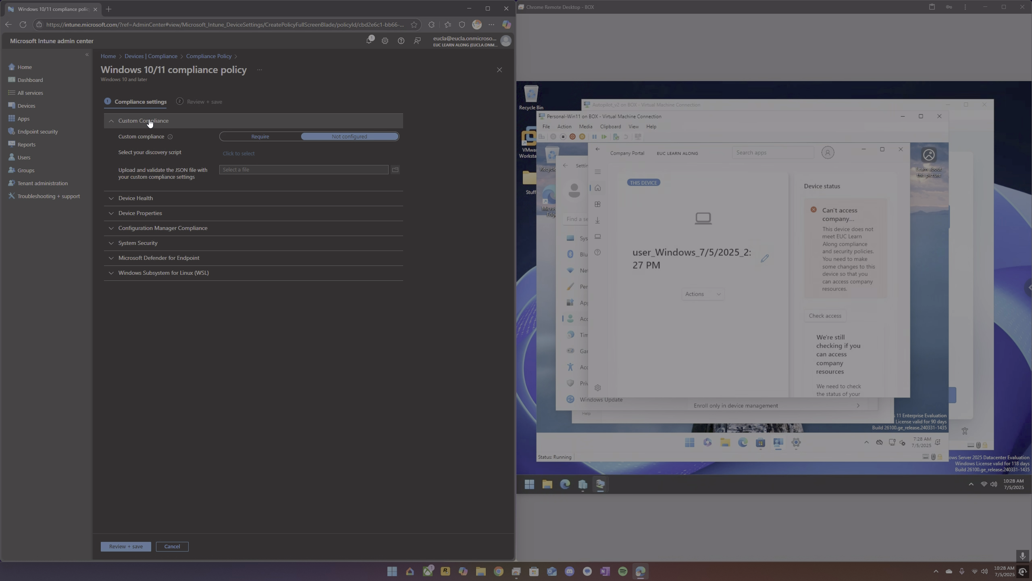
click(150, 122)
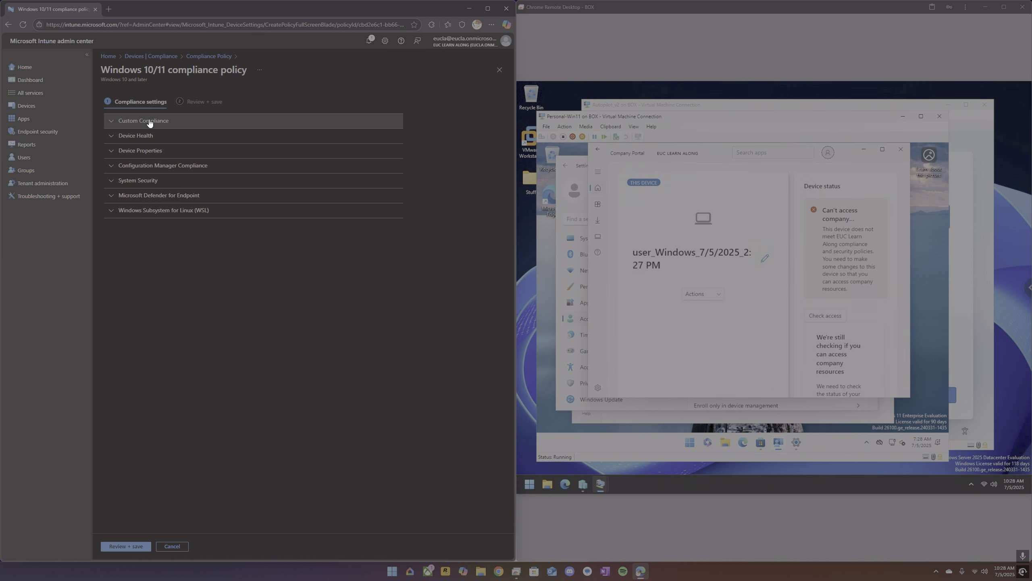
Go back to Devices and review the Windows device platform enrollment restrictions.
click(164, 59)
click(296, 69)
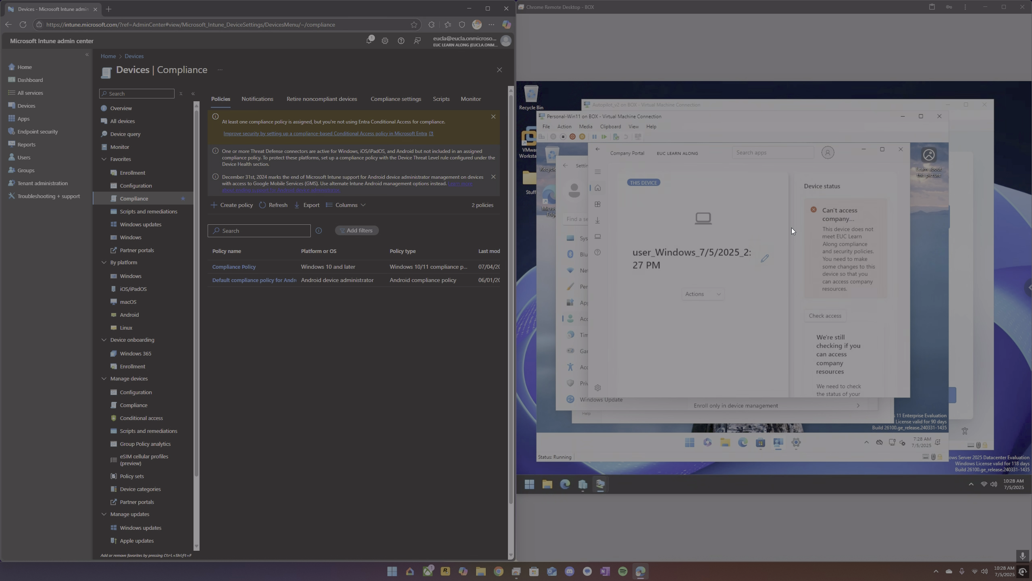
click(131, 173)
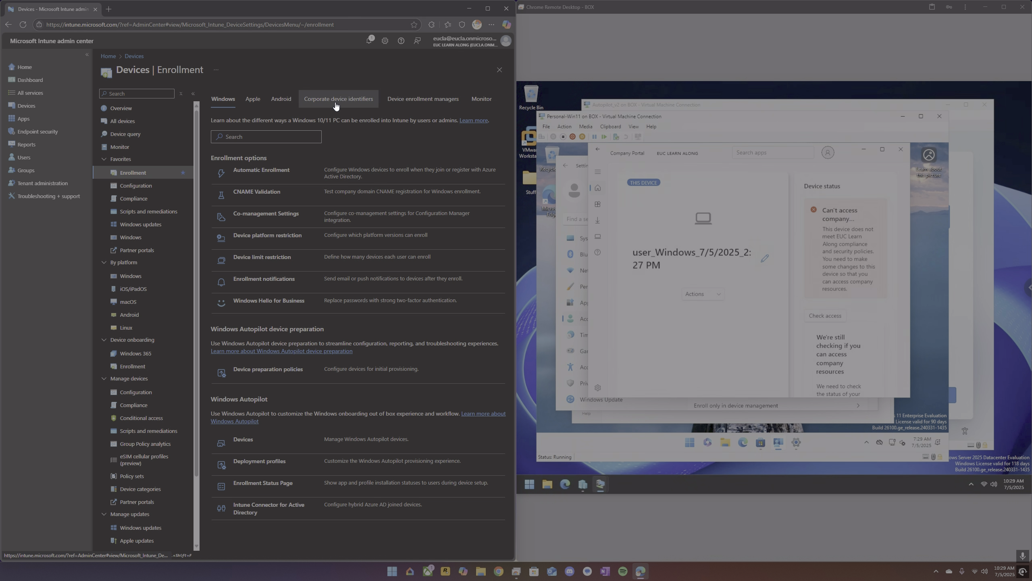
click(277, 238)
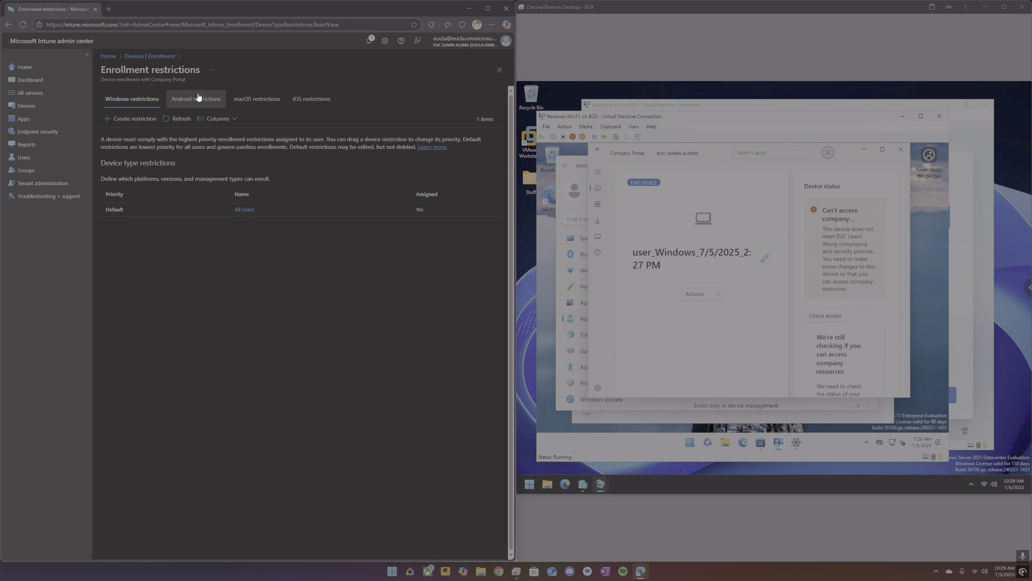
click(156, 58)
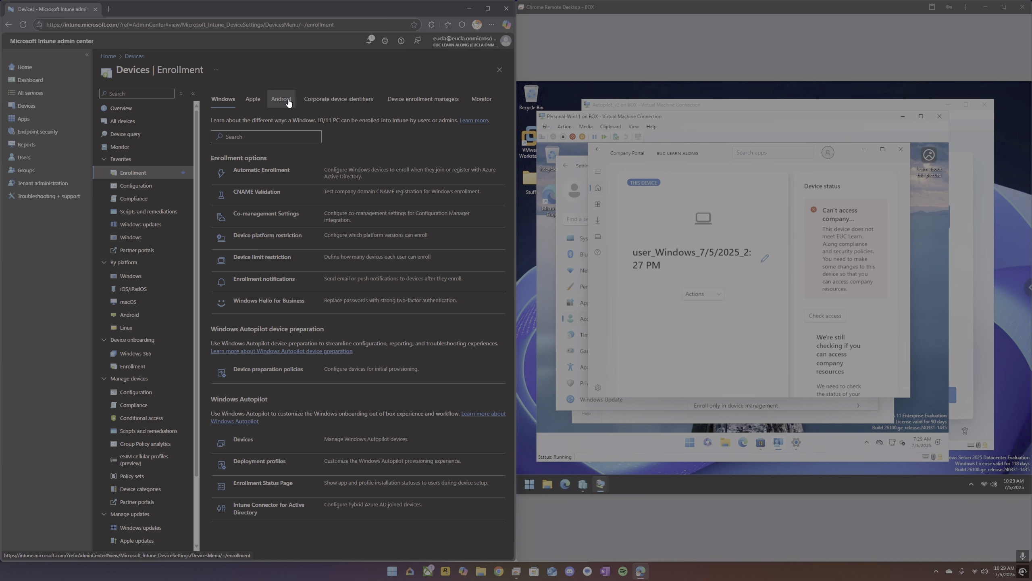
Open Corporate device identifiers and widen the Identifier column to read the full entries.
click(326, 100)
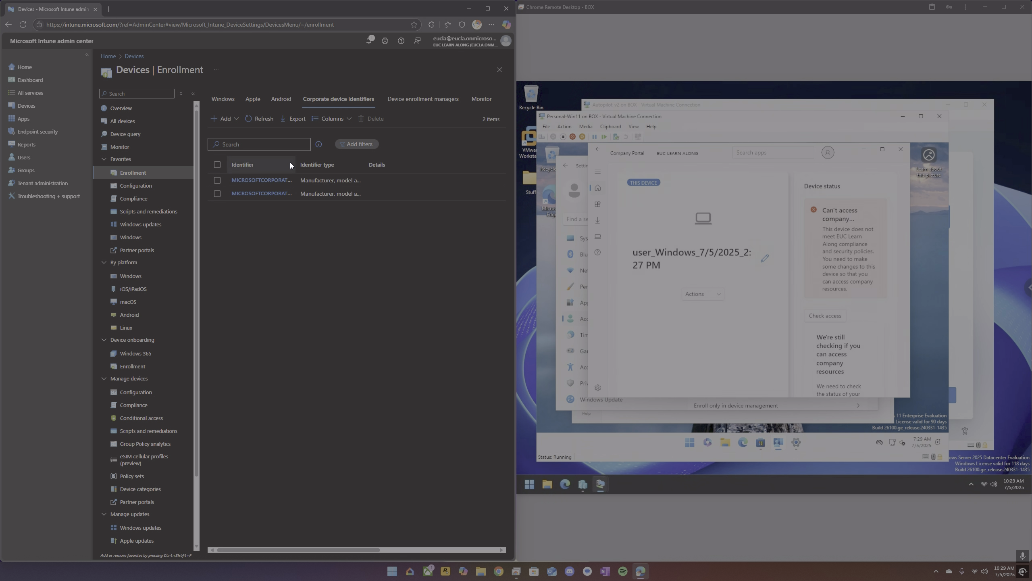
drag(293, 168, 369, 168)
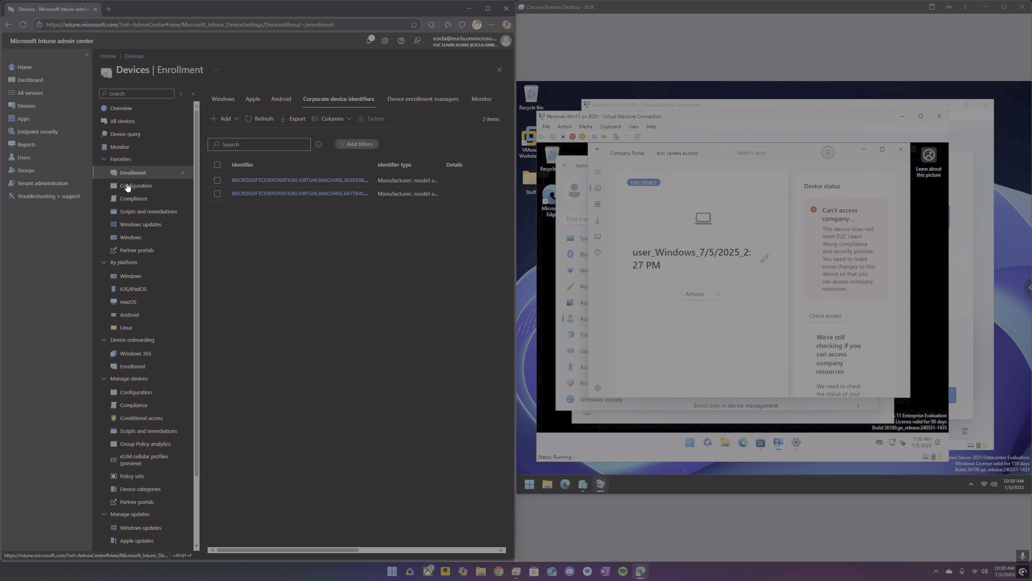
Open the Personal Device Deployment policy under Windows Autopilot device preparation policies in Windows enrollment.
click(139, 367)
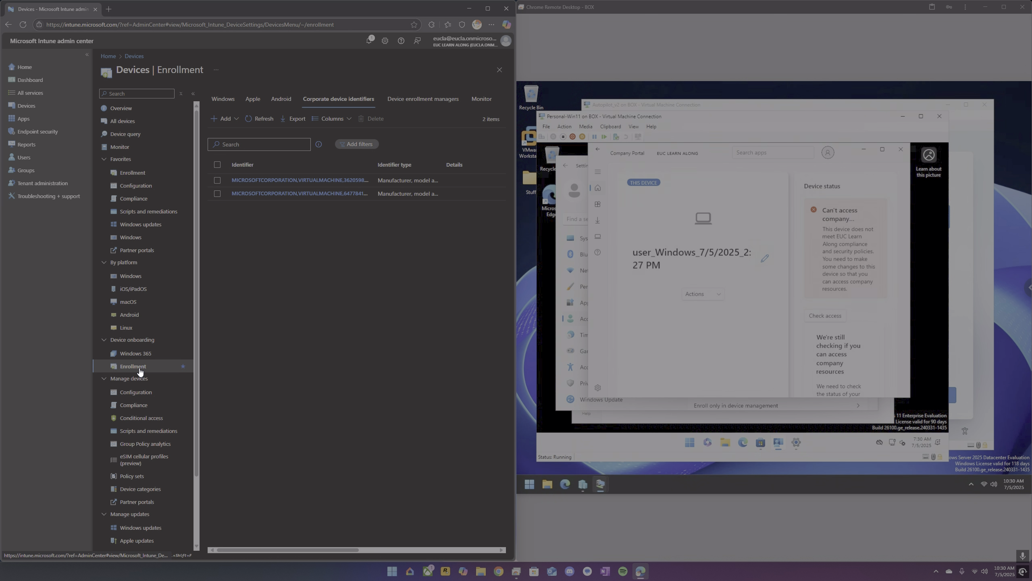
click(223, 98)
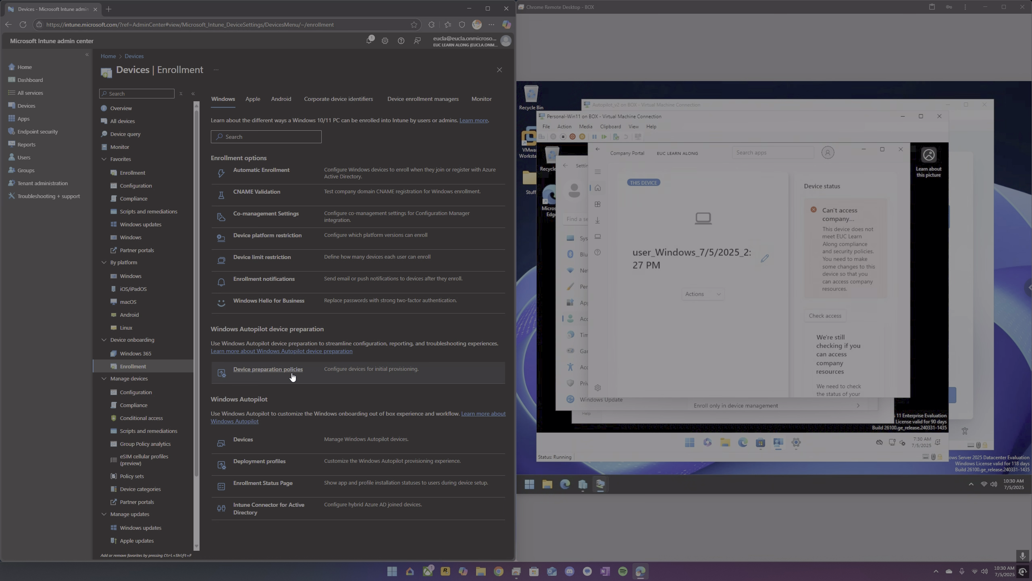
click(273, 374)
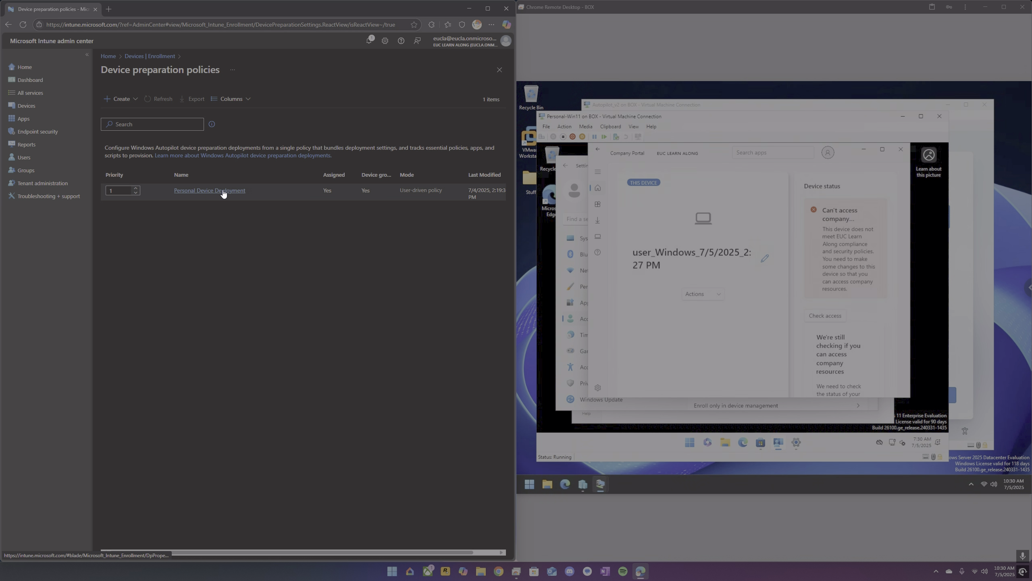
click(223, 191)
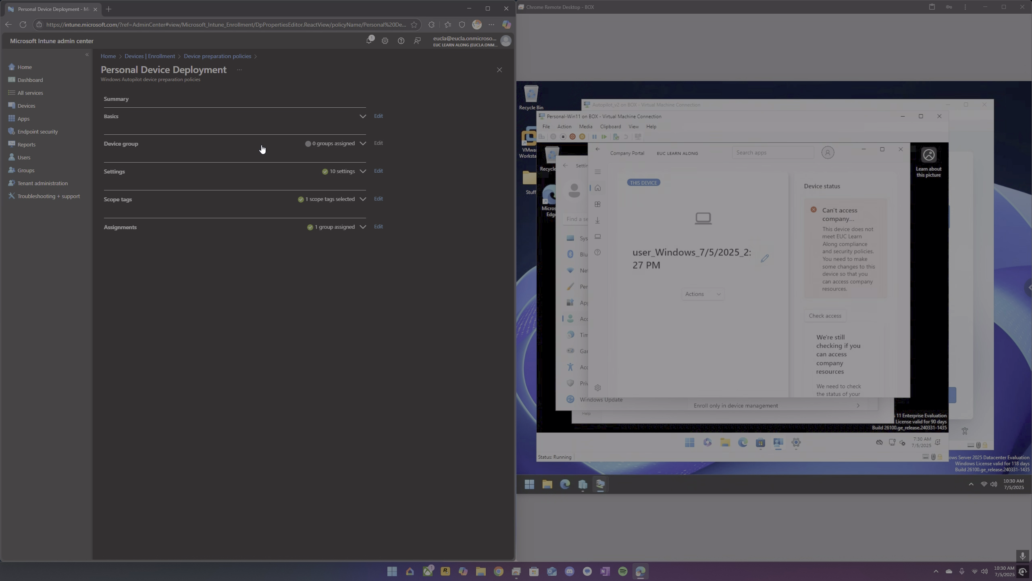
Expand and review the Basics, Device group and Settings sections of the policy summary.
click(351, 116)
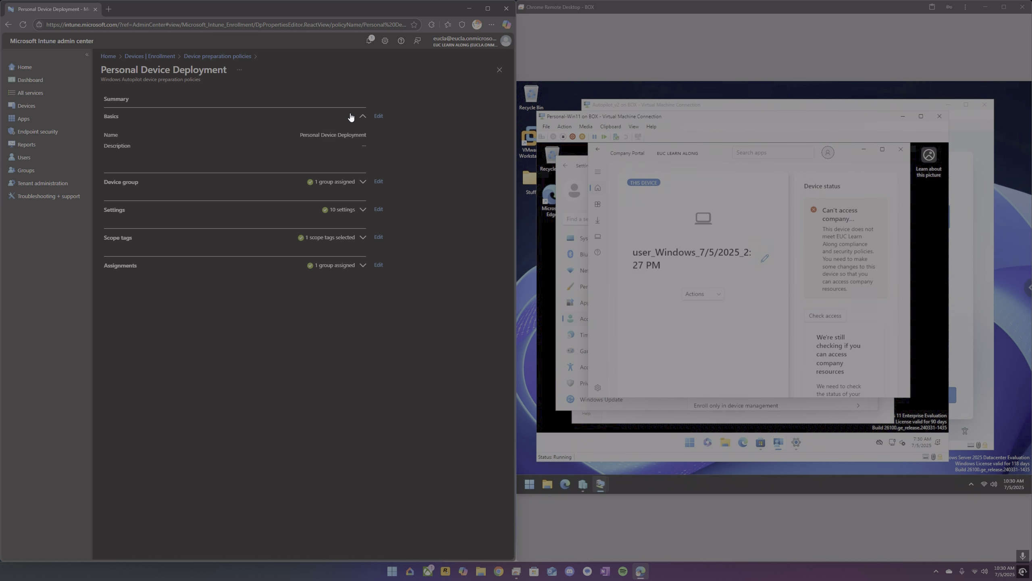
click(351, 116)
click(350, 143)
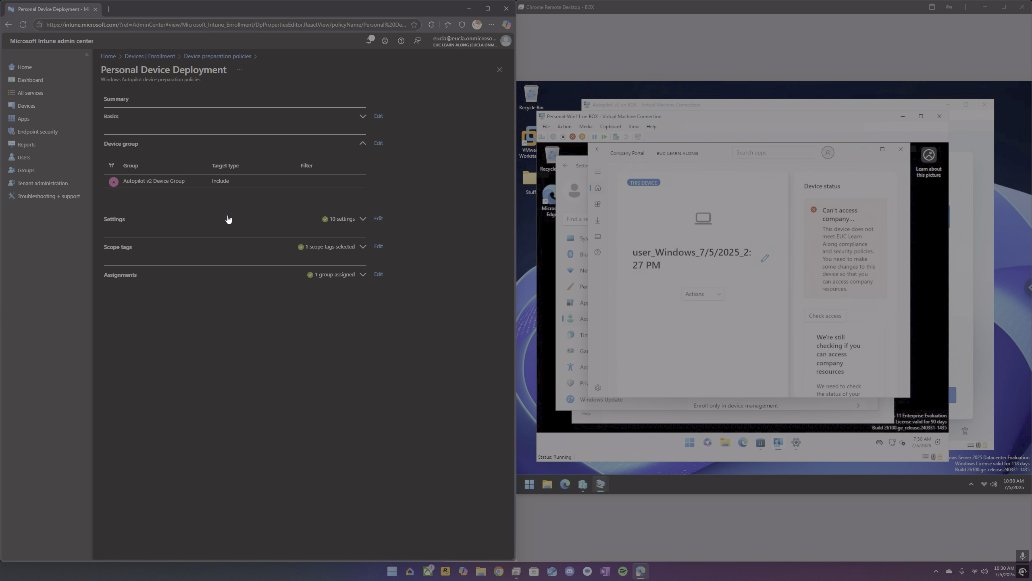
click(361, 220)
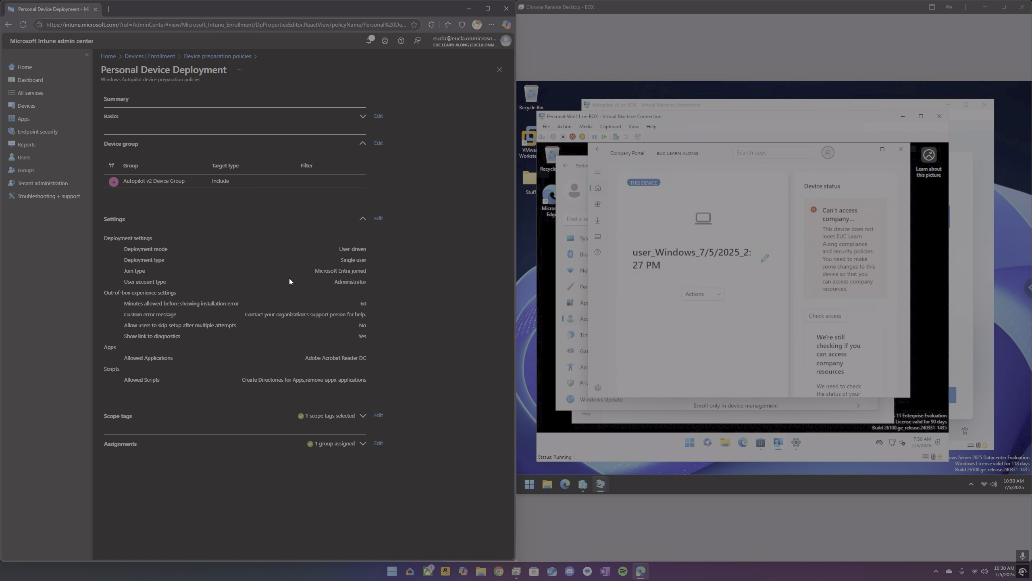
Open the policy's settings editor and examine the deployment, out-of-box experience, apps and scripts settings.
click(379, 219)
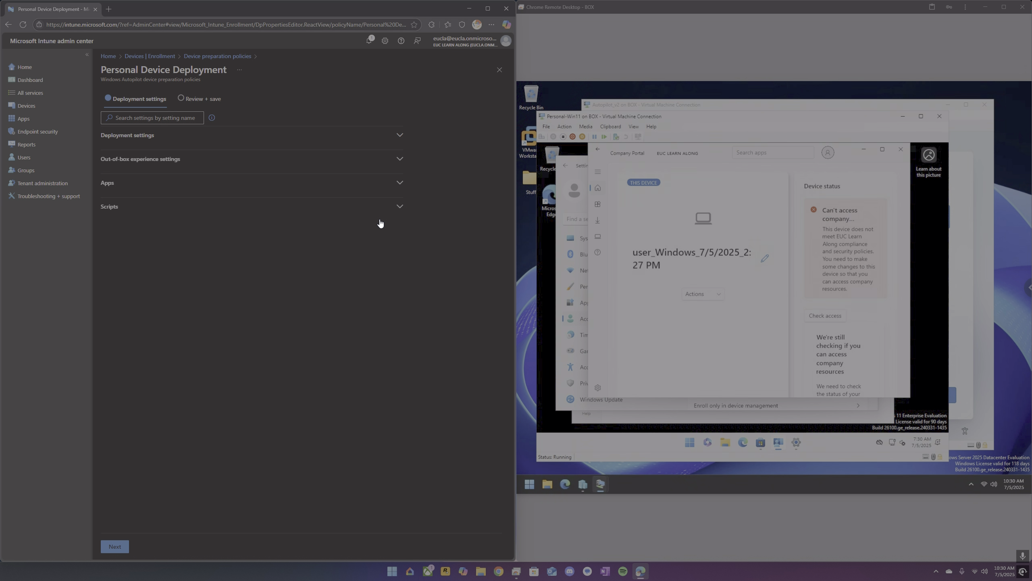
click(275, 143)
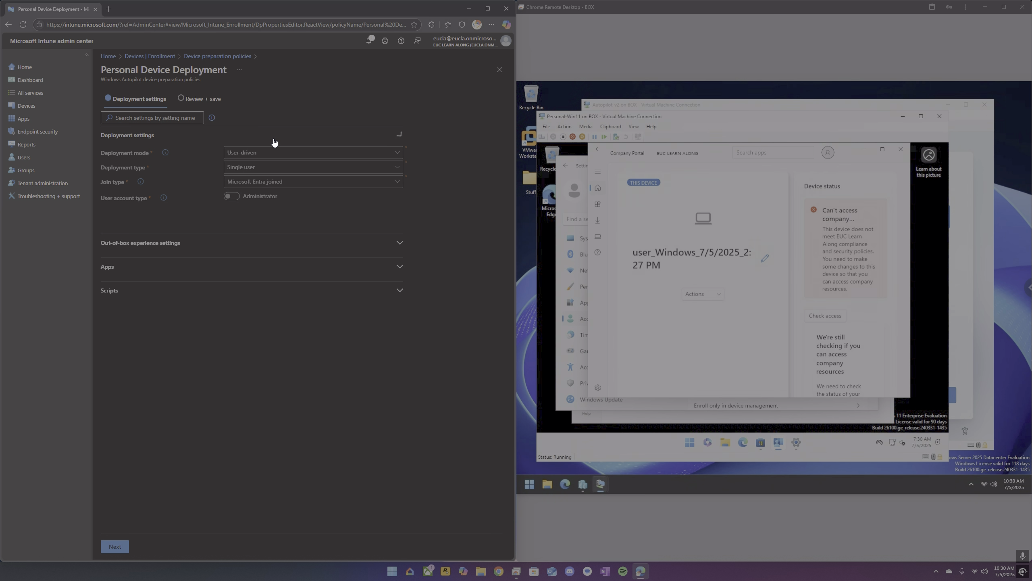
click(284, 156)
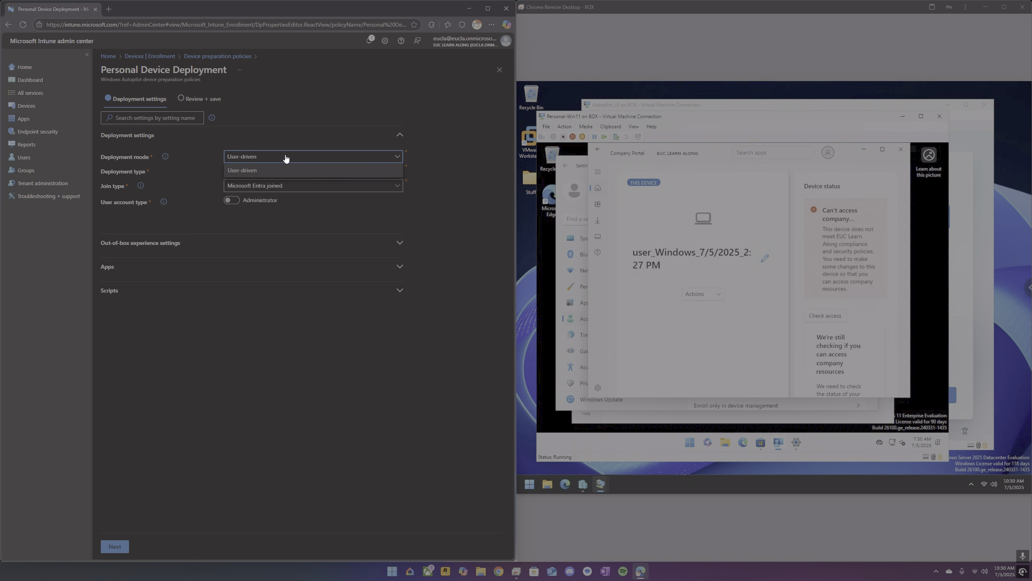
click(286, 158)
click(292, 174)
click(292, 174)
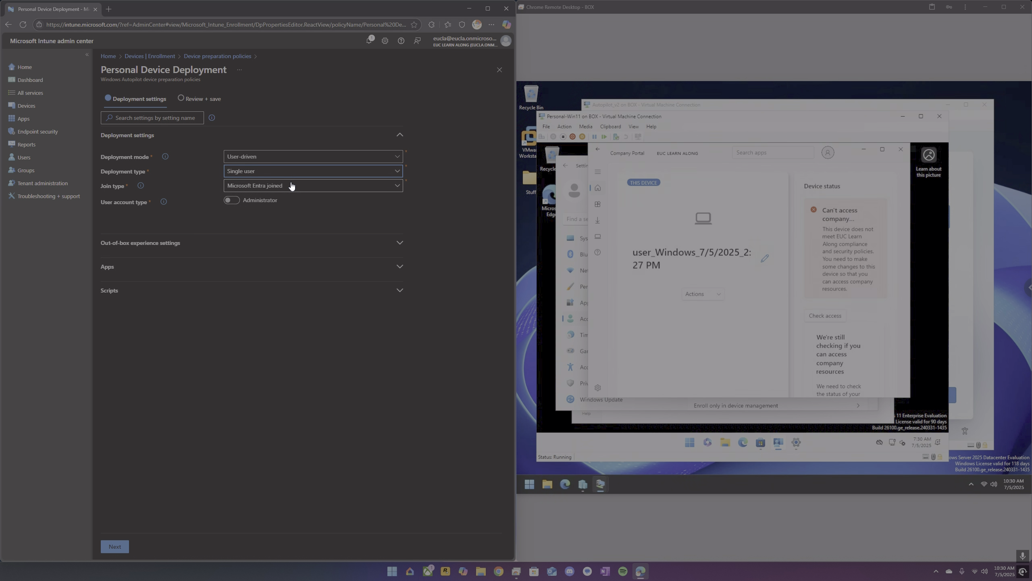
click(291, 187)
click(291, 188)
click(250, 248)
click(250, 248)
click(192, 291)
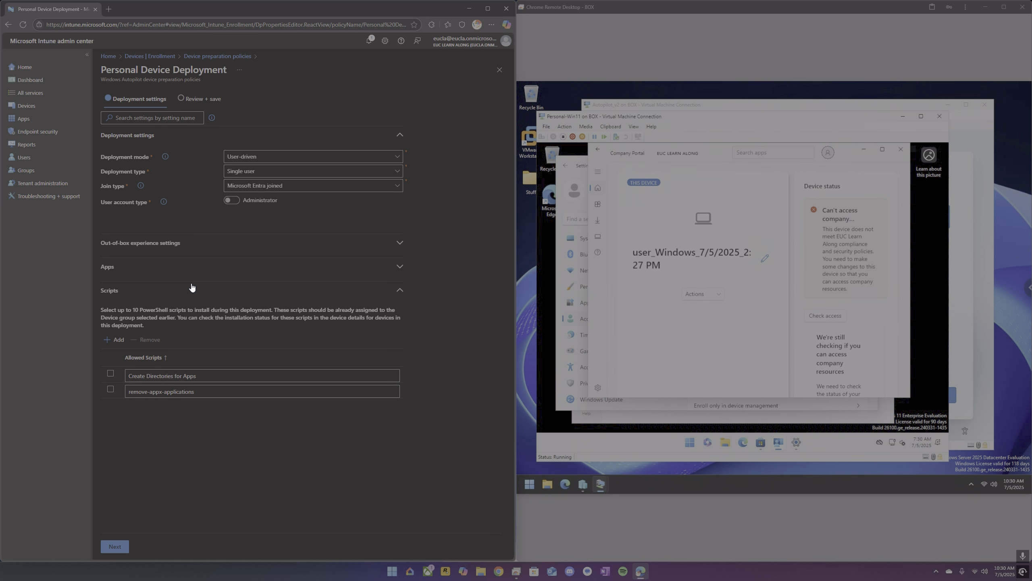
click(219, 272)
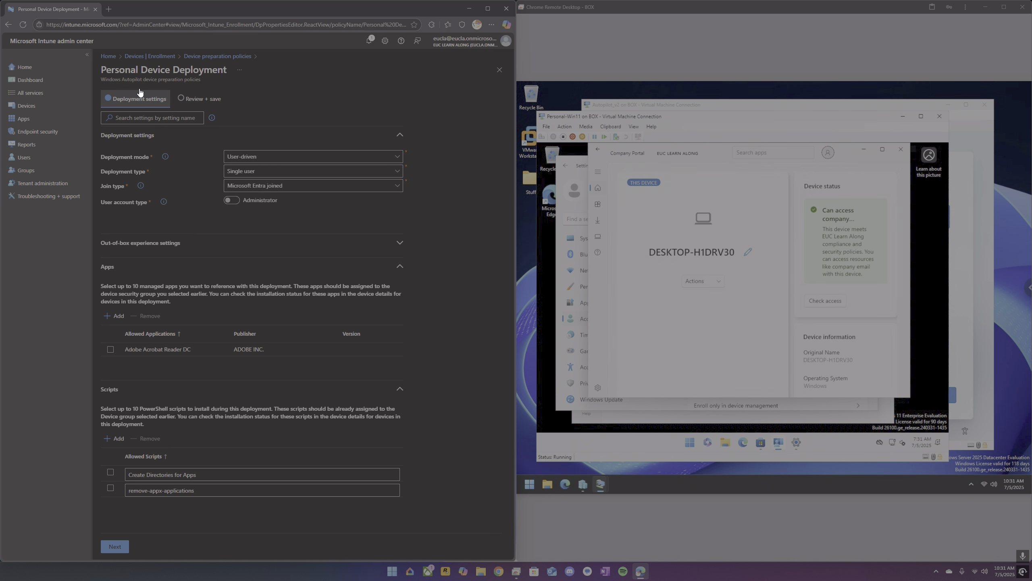
Return to the policy summary and open its assignments for editing to browse the available groups.
click(195, 57)
click(207, 193)
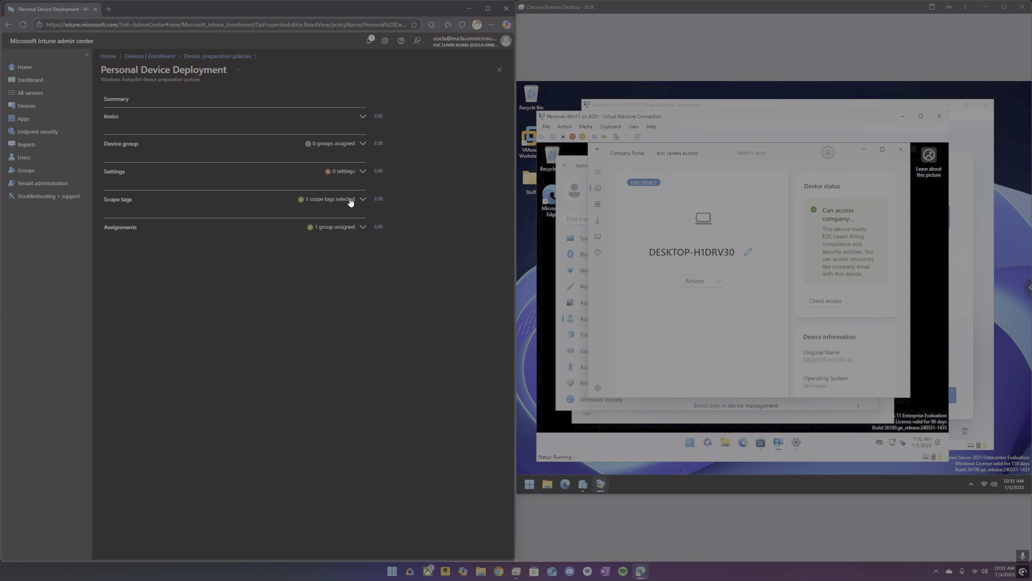
click(361, 228)
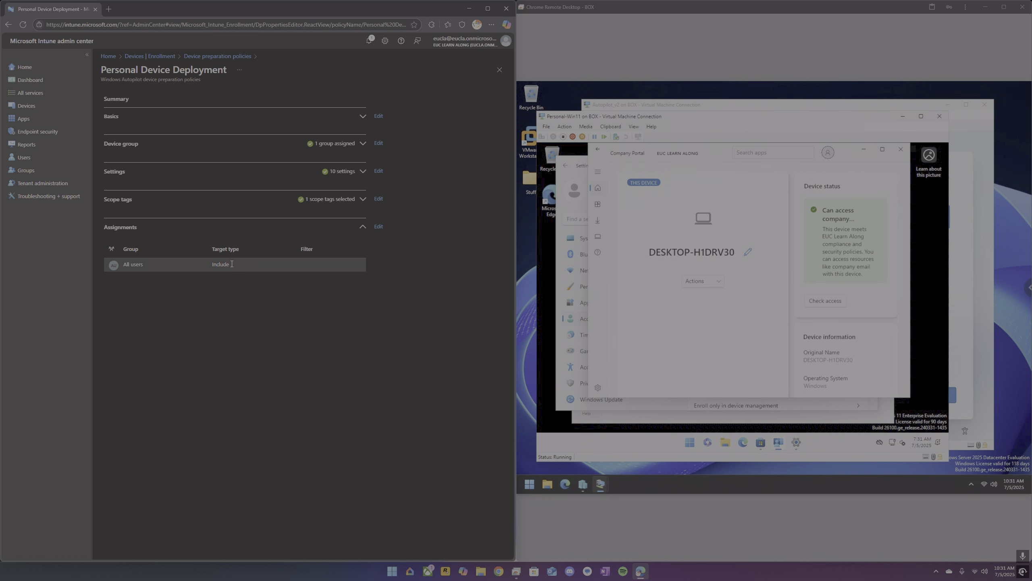
click(378, 227)
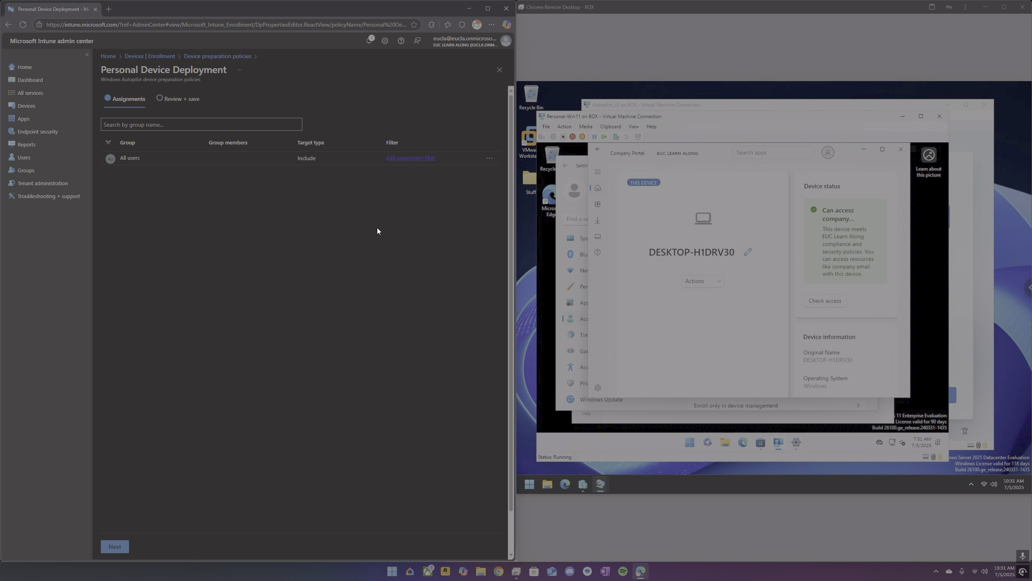
click(193, 126)
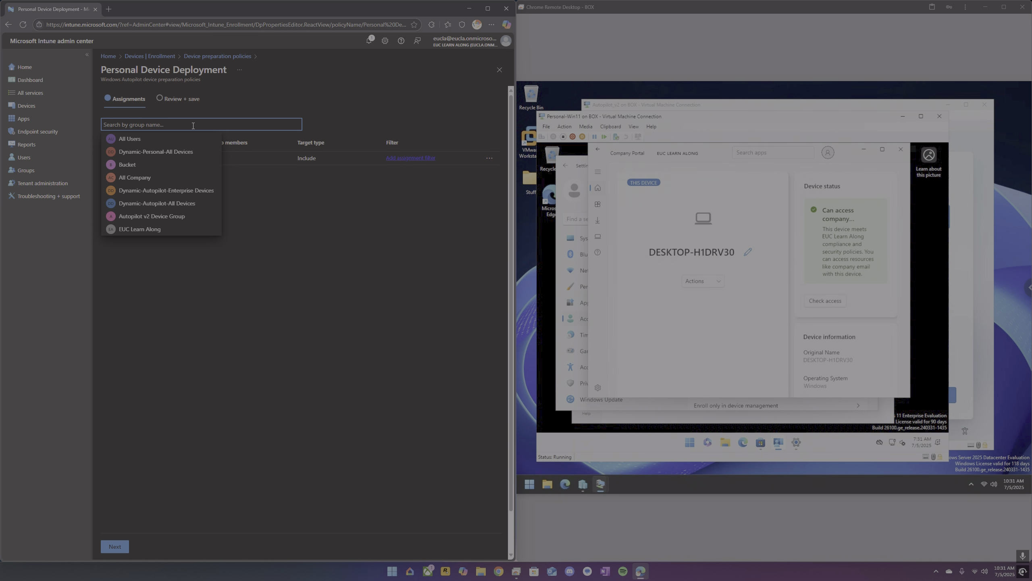
click(357, 244)
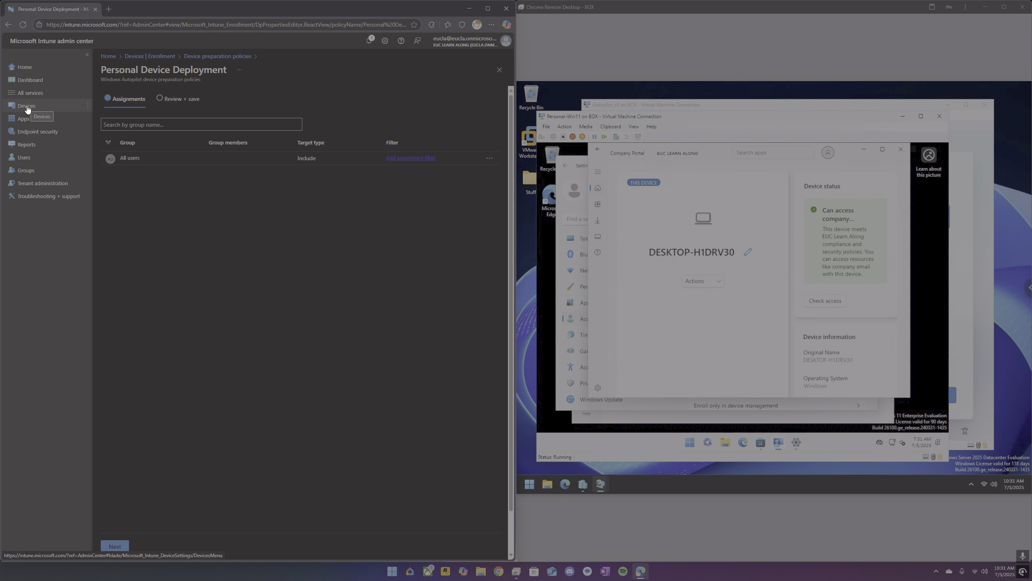
Go to All groups, open the Autopilot v2 Device Group and view its owners.
click(25, 170)
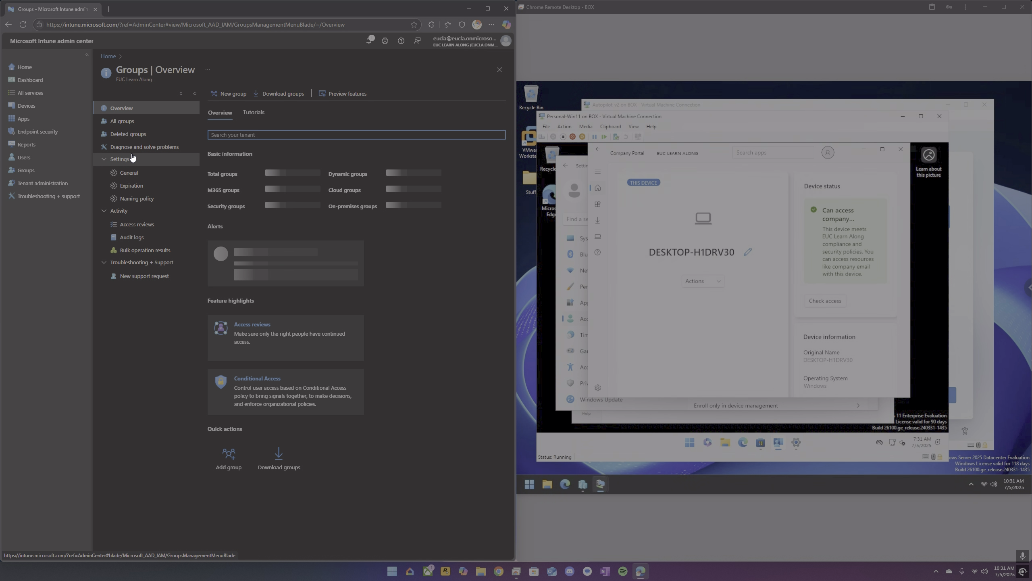
click(131, 122)
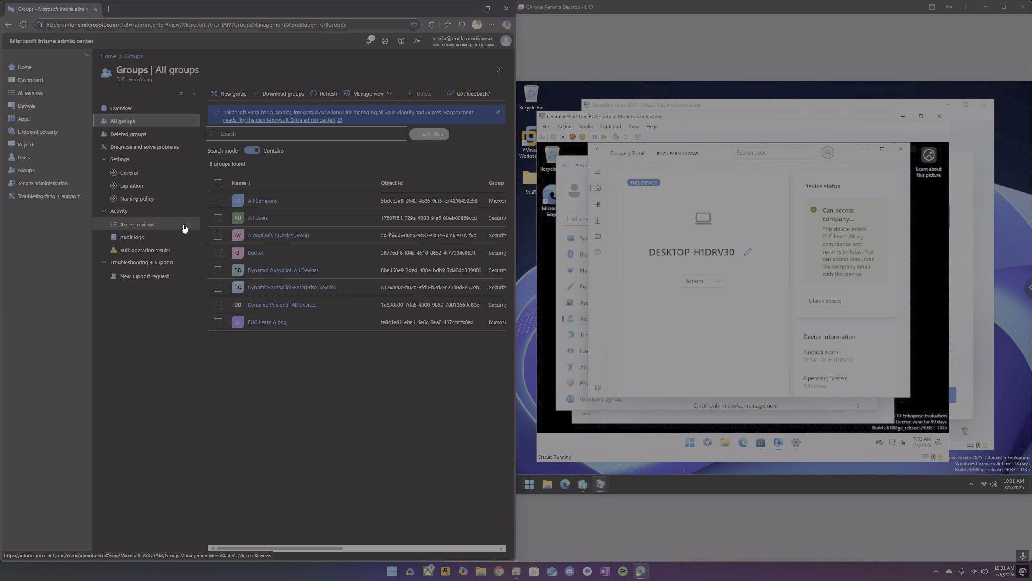
click(296, 236)
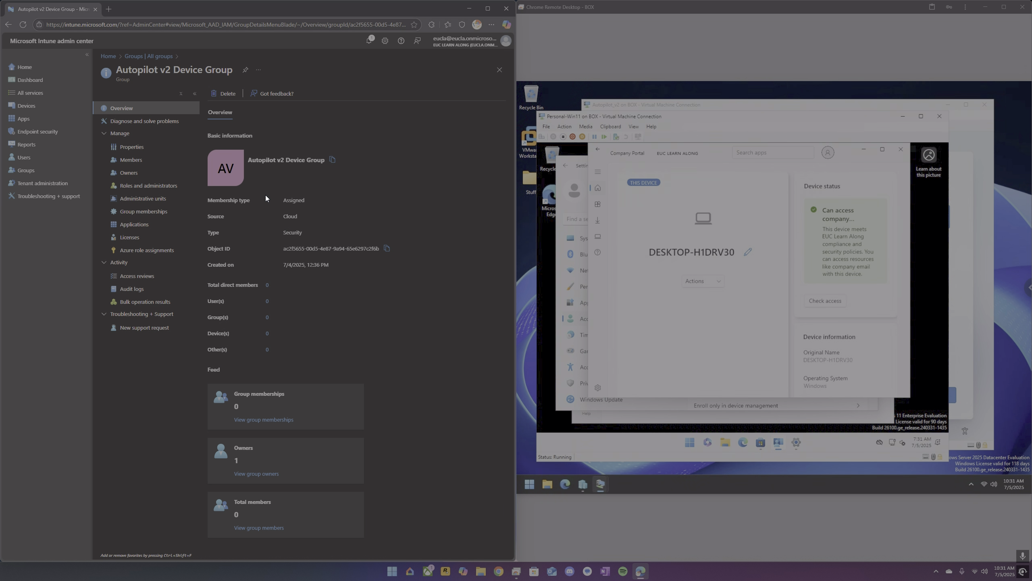
click(134, 174)
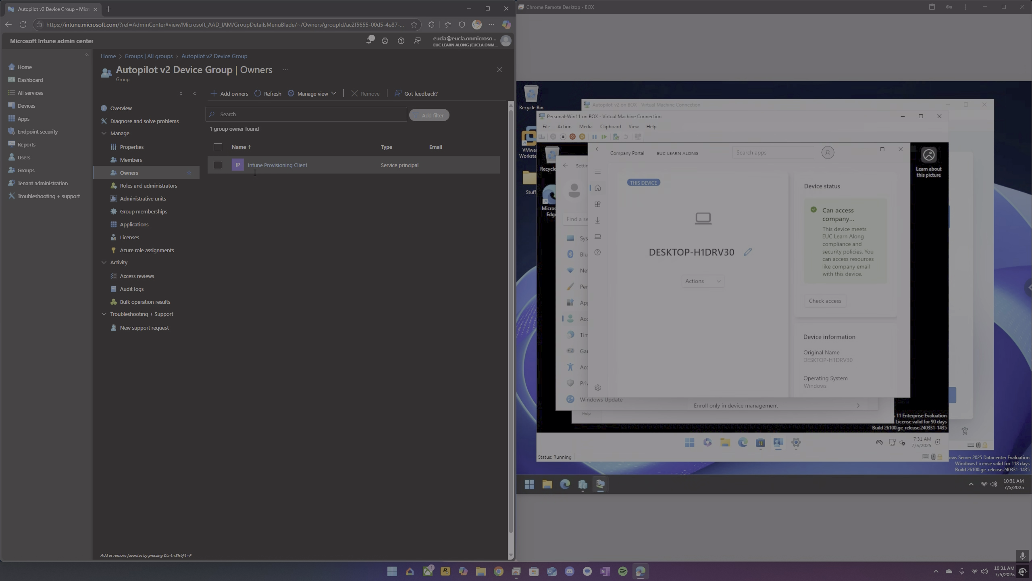
Open the Intune Provisioning Client owner, view its own owners, and return to the group.
click(302, 166)
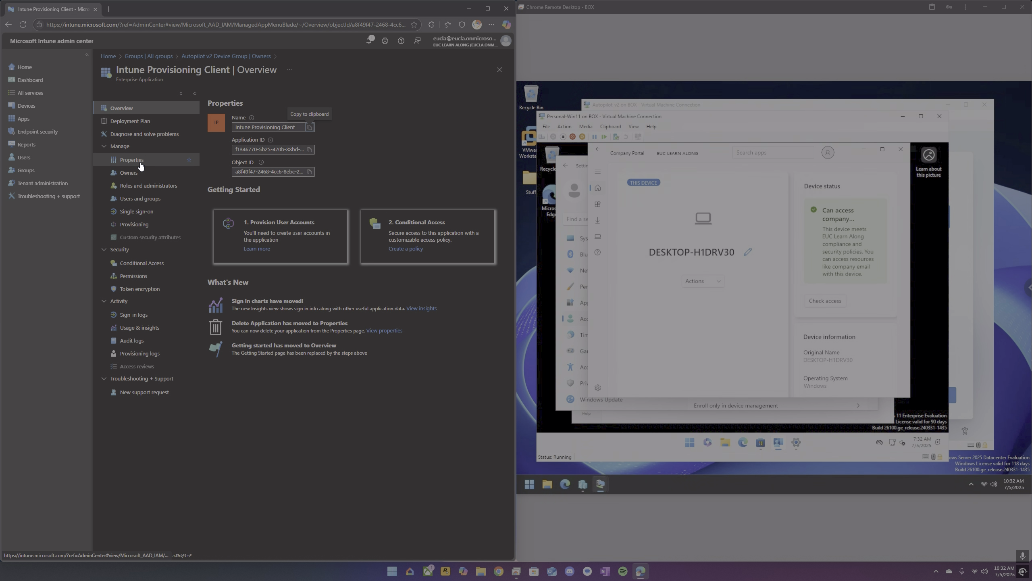
click(135, 173)
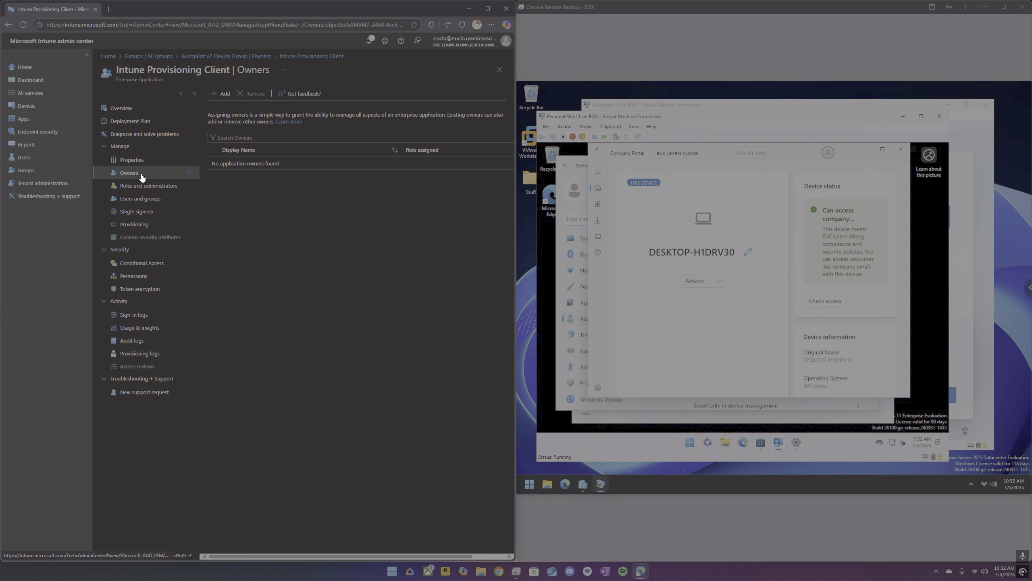
click(204, 56)
click(230, 93)
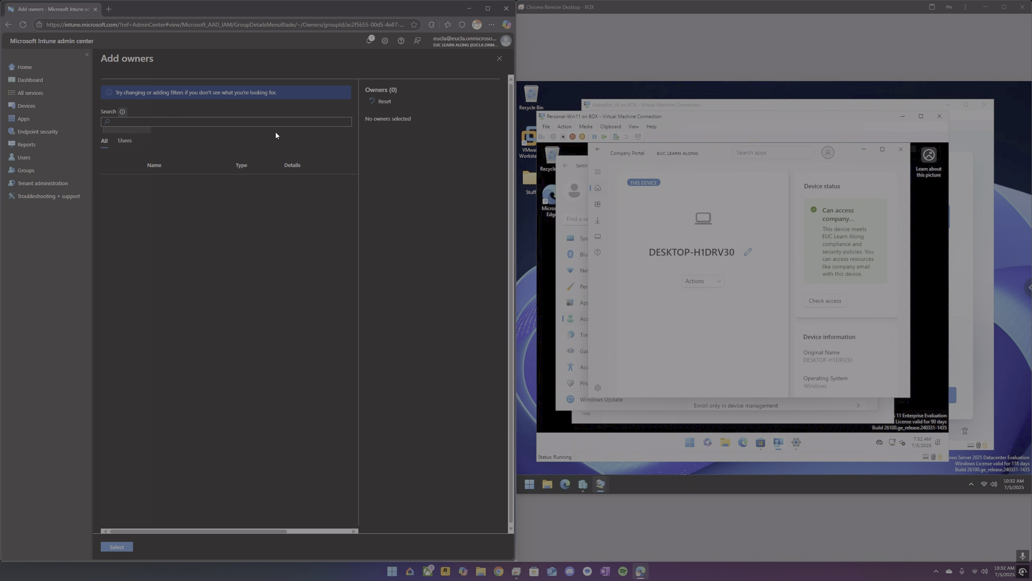
text(intu)
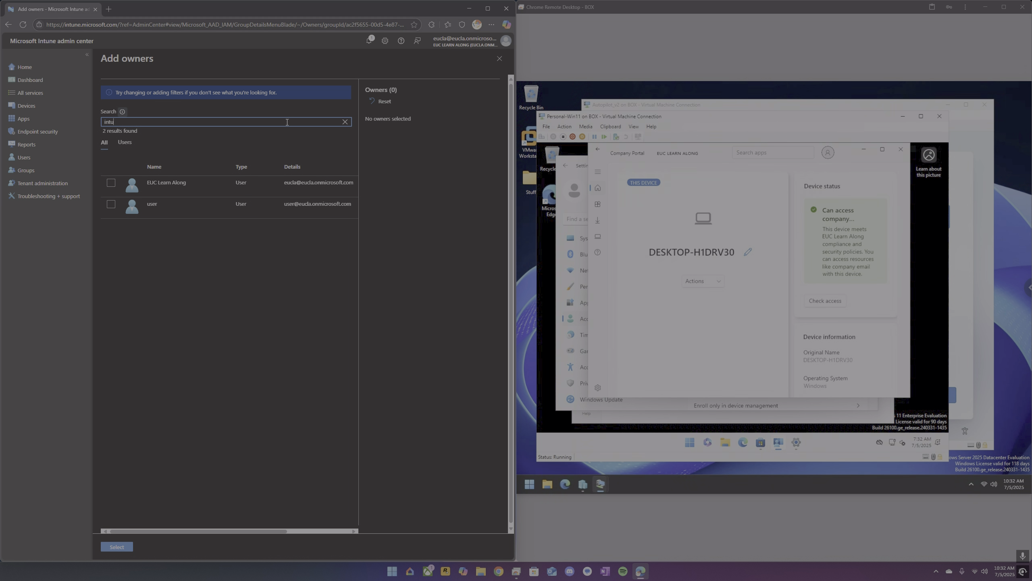
text(ne)
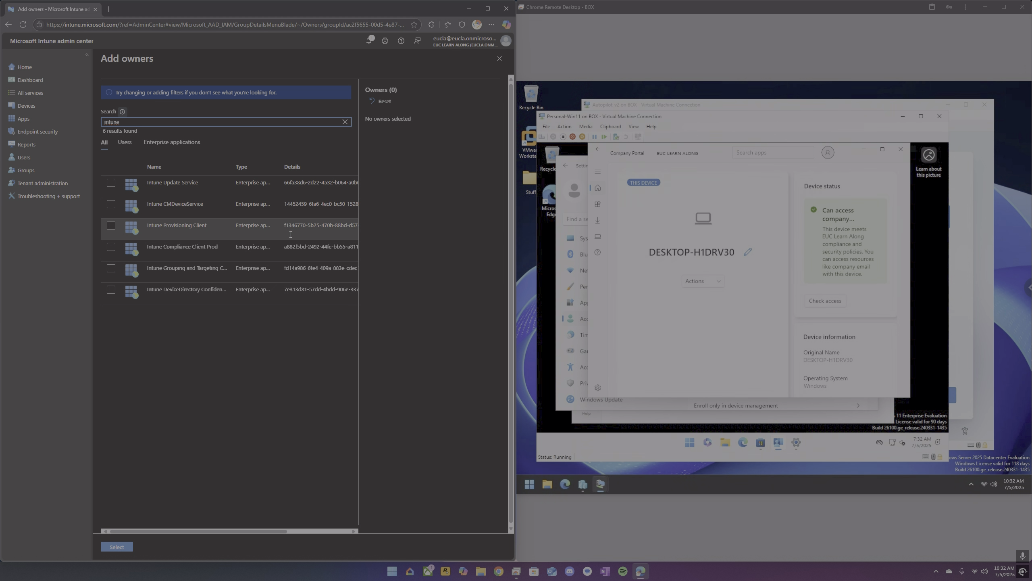
drag(284, 227, 314, 225)
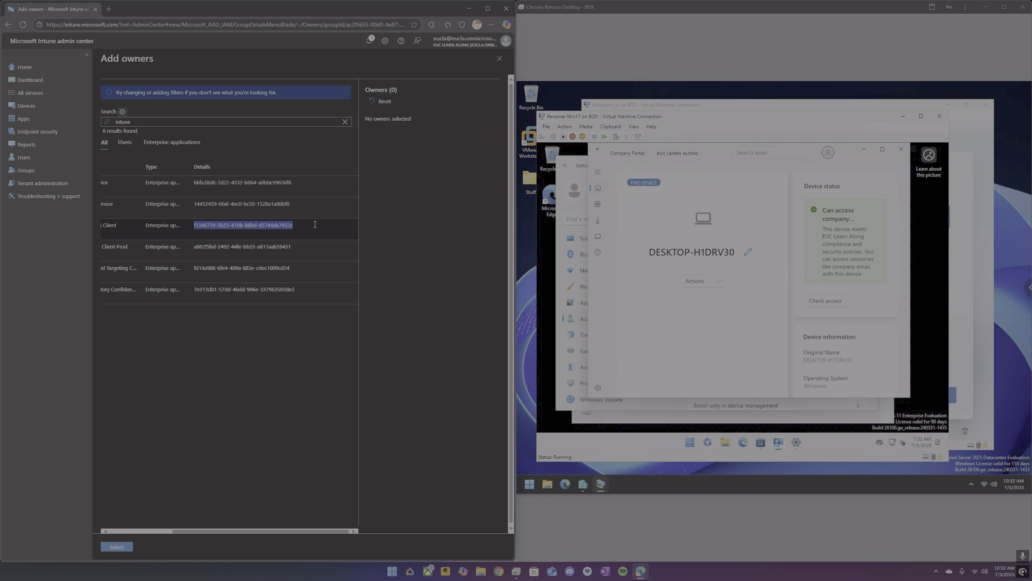
click(303, 223)
drag(208, 528, 136, 520)
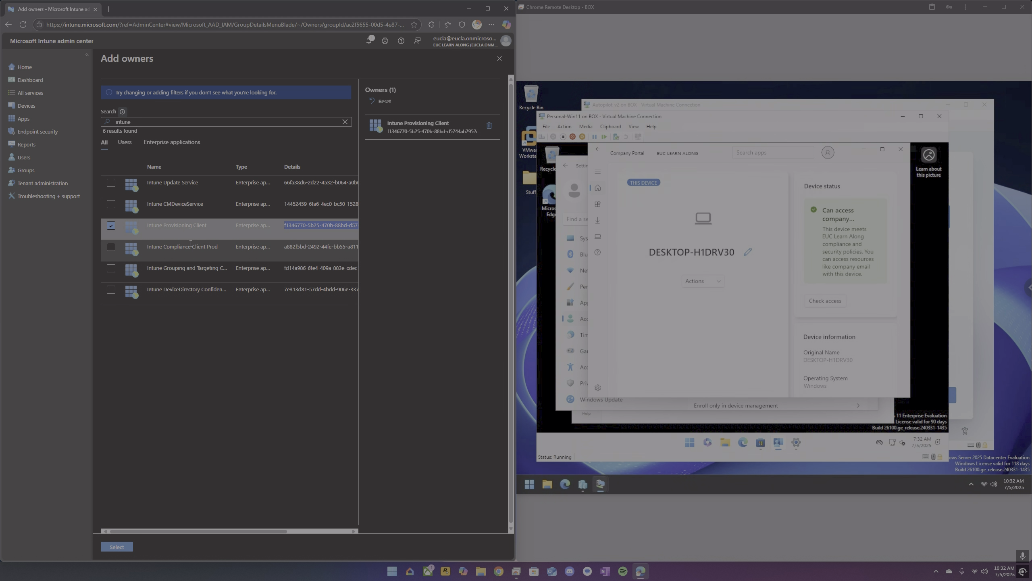
drag(232, 167, 274, 169)
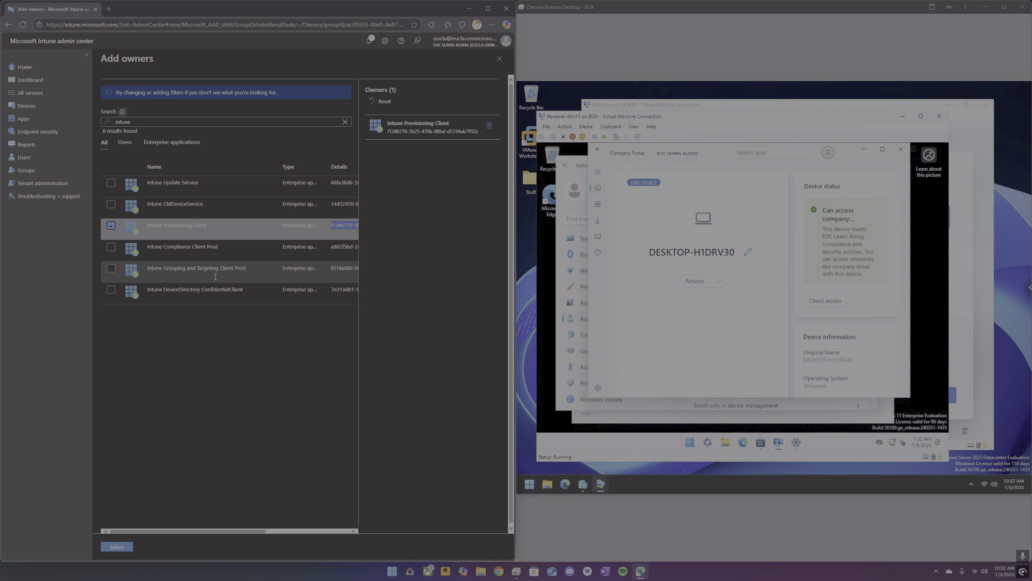
drag(173, 531, 231, 516)
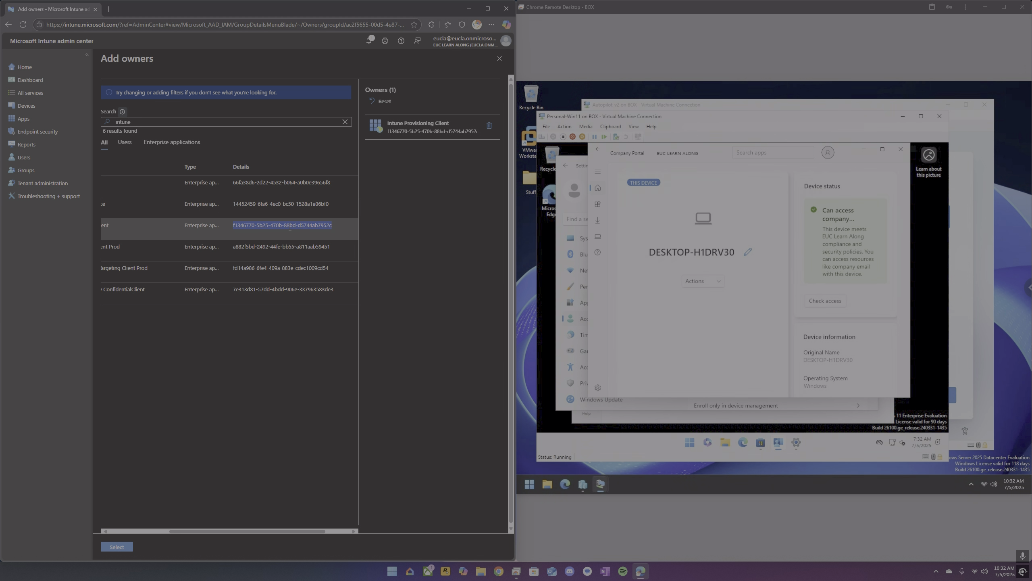
drag(186, 531, 141, 526)
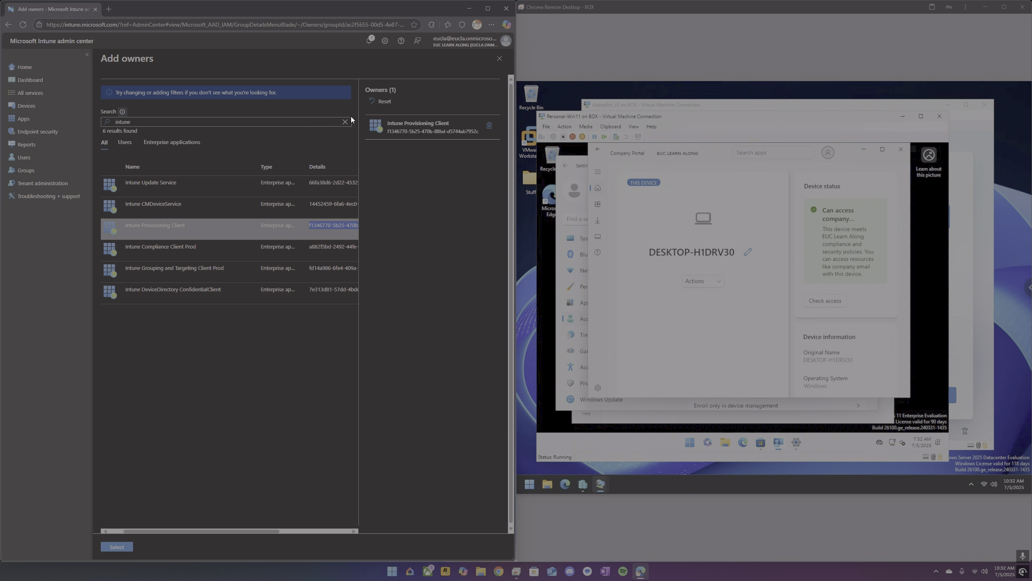
click(499, 58)
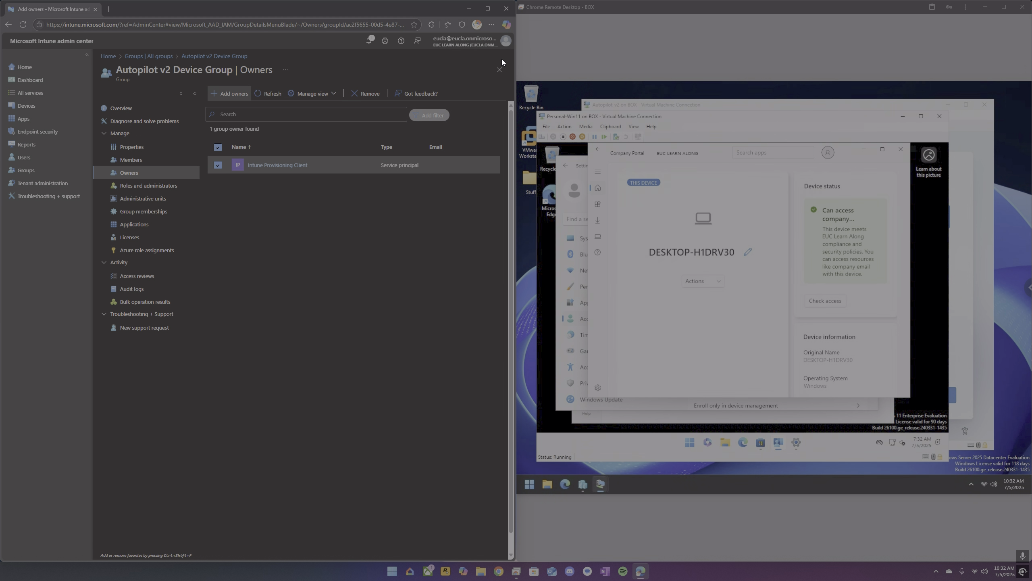
Return to All groups and reopen the Autopilot v2 Device Group overview.
click(498, 70)
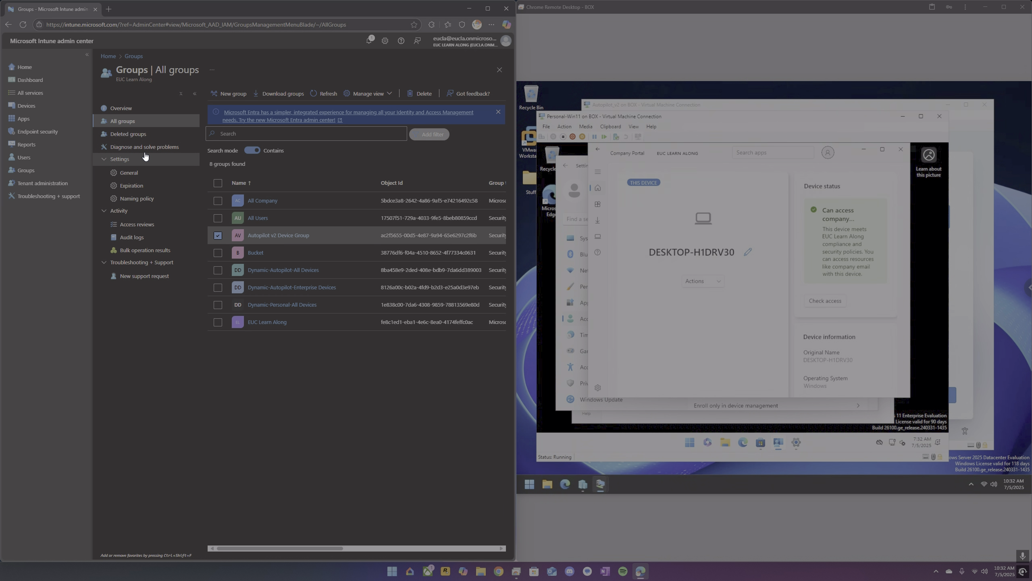
click(257, 238)
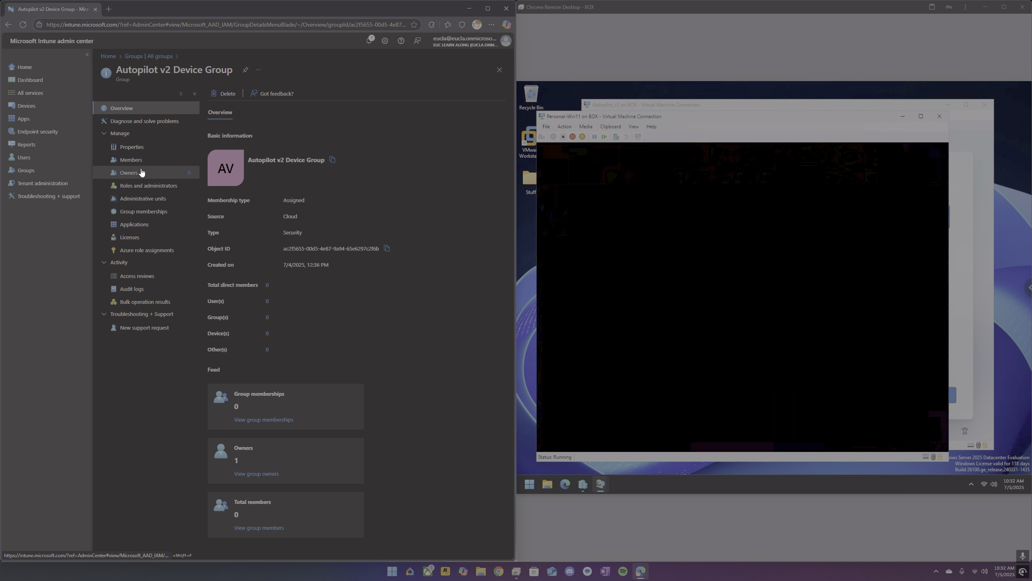
Open the Autopilot v2 Device Group's owners list.
click(138, 174)
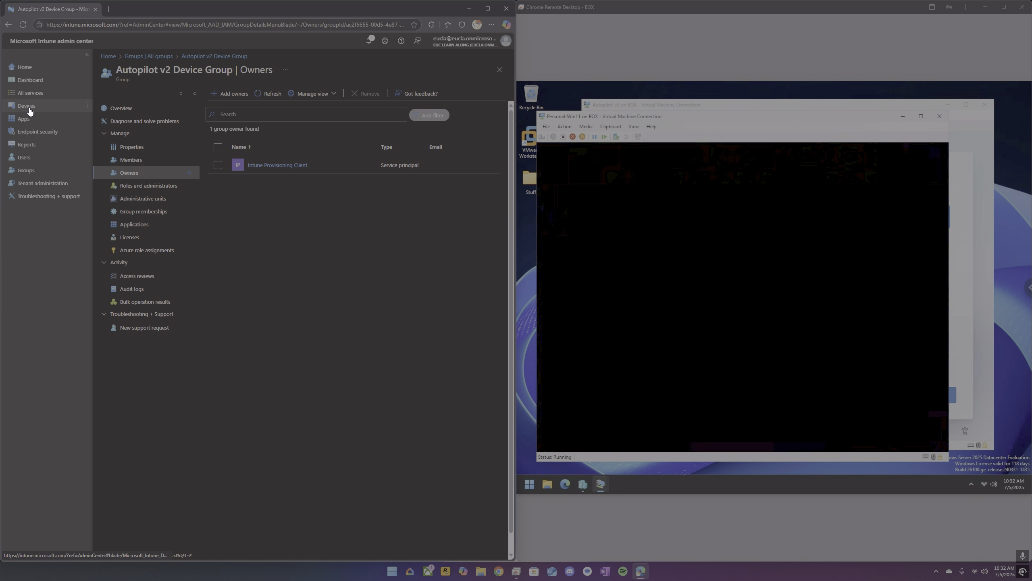
Open the default 'All users and all devices' Enrollment Status Page profile's properties in Windows enrollment, then return to the Enrollment Status Page list.
click(29, 109)
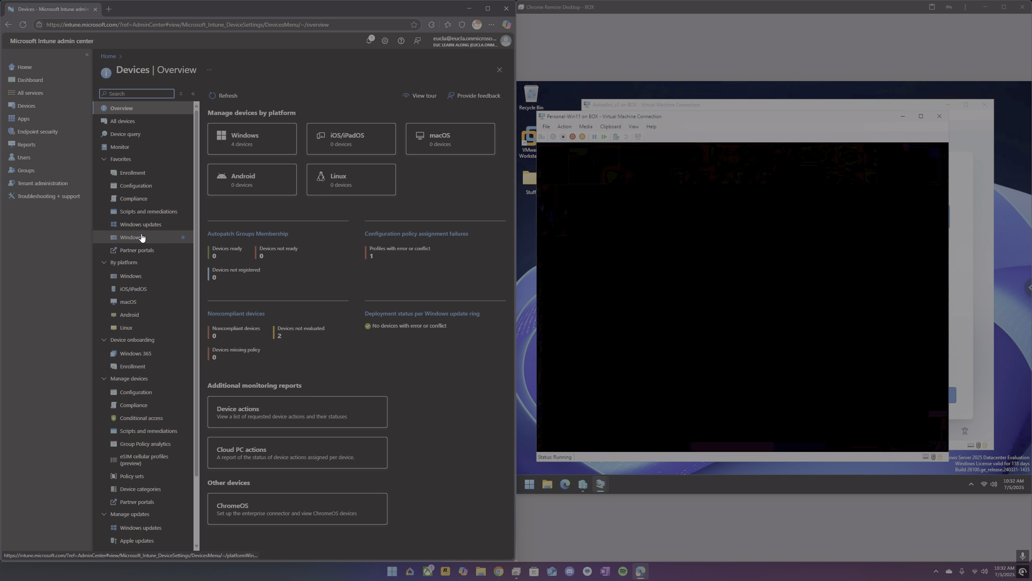
click(136, 174)
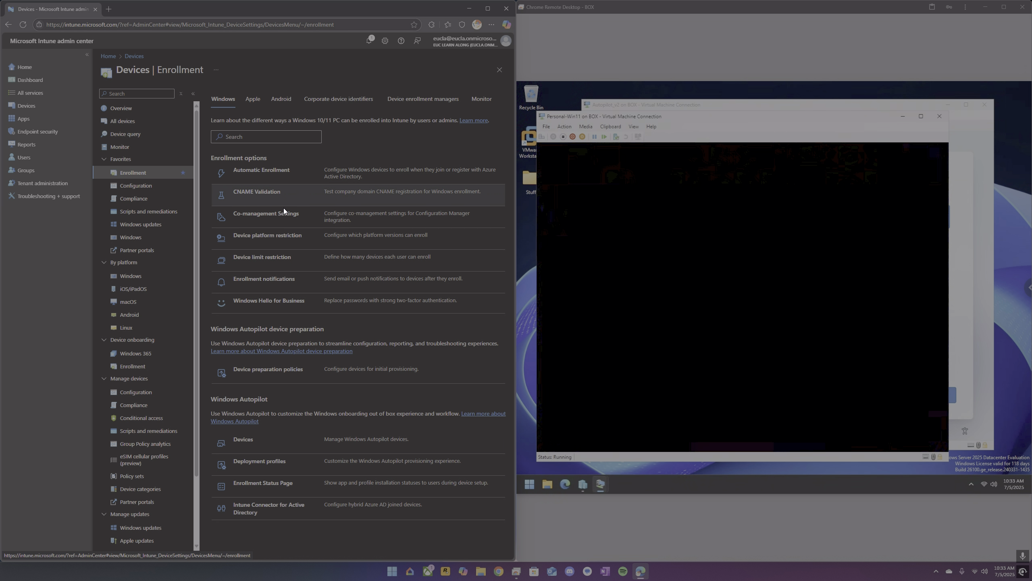
click(270, 483)
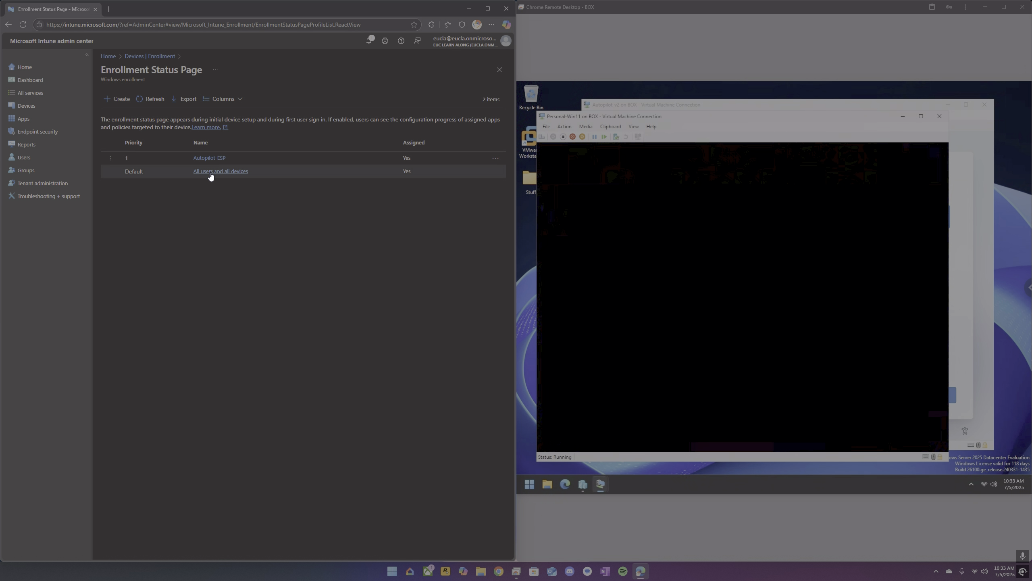
click(210, 175)
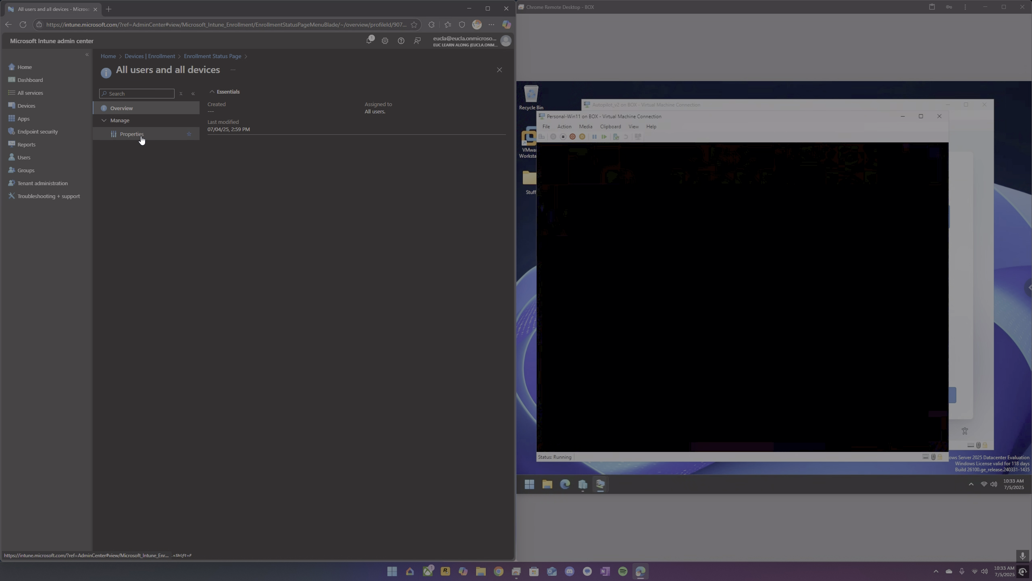
click(141, 140)
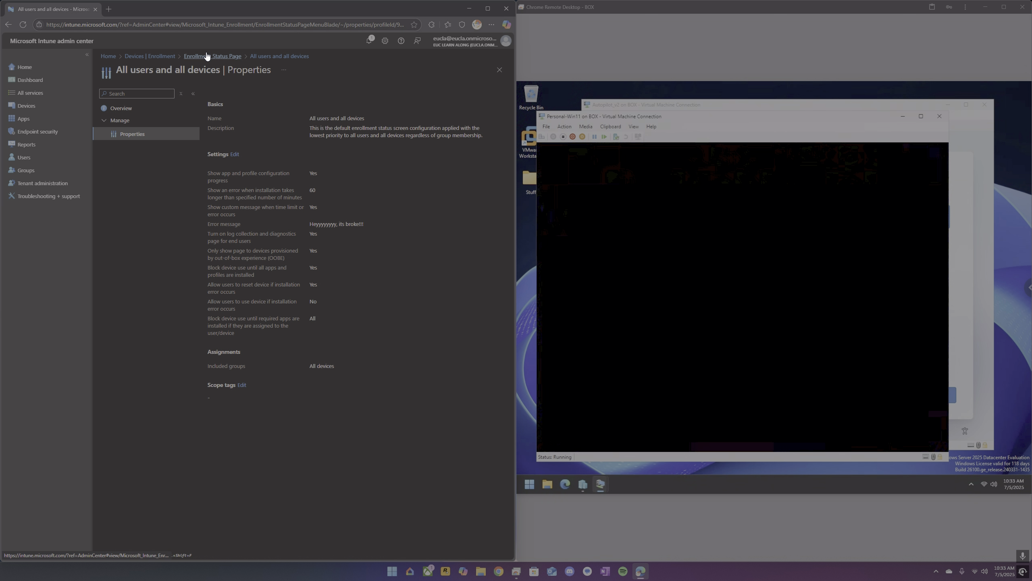
click(213, 56)
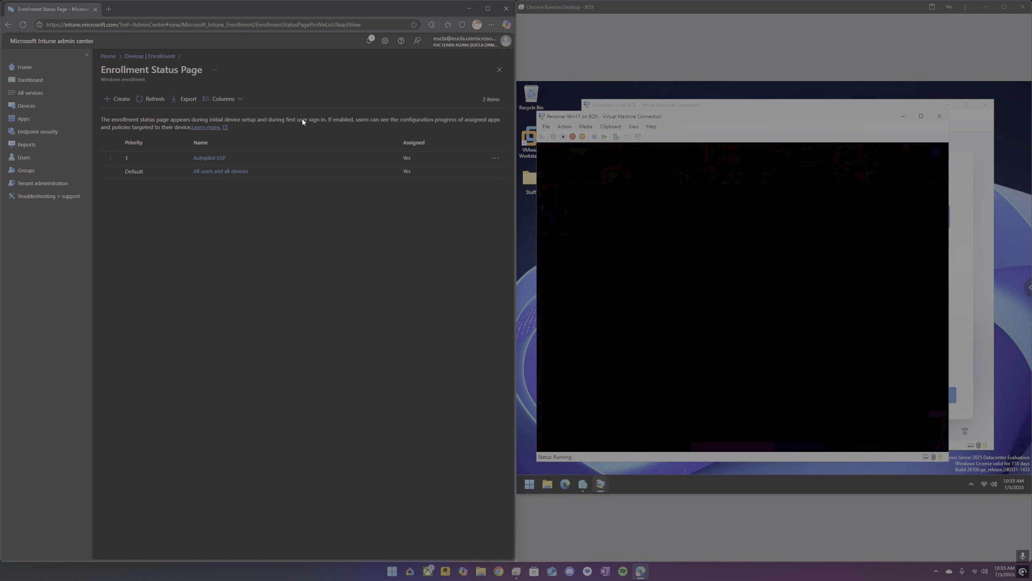
Bring up the personal Windows 11 VM connection window and close it.
click(675, 164)
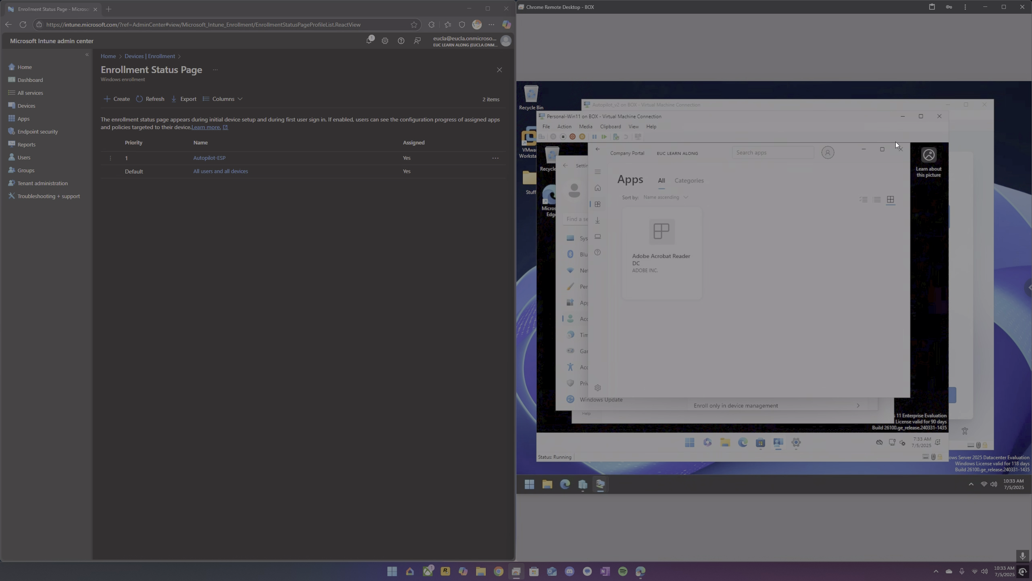
click(900, 116)
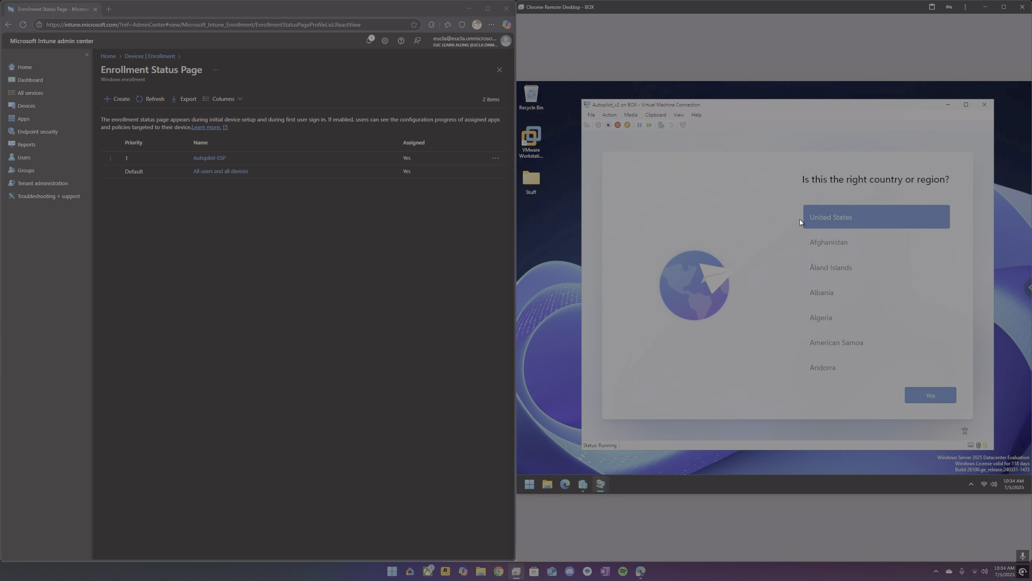
In the Autopilot_v2 VM's out-of-box setup, accept United States as region and US keyboard, and skip a second layout.
click(923, 397)
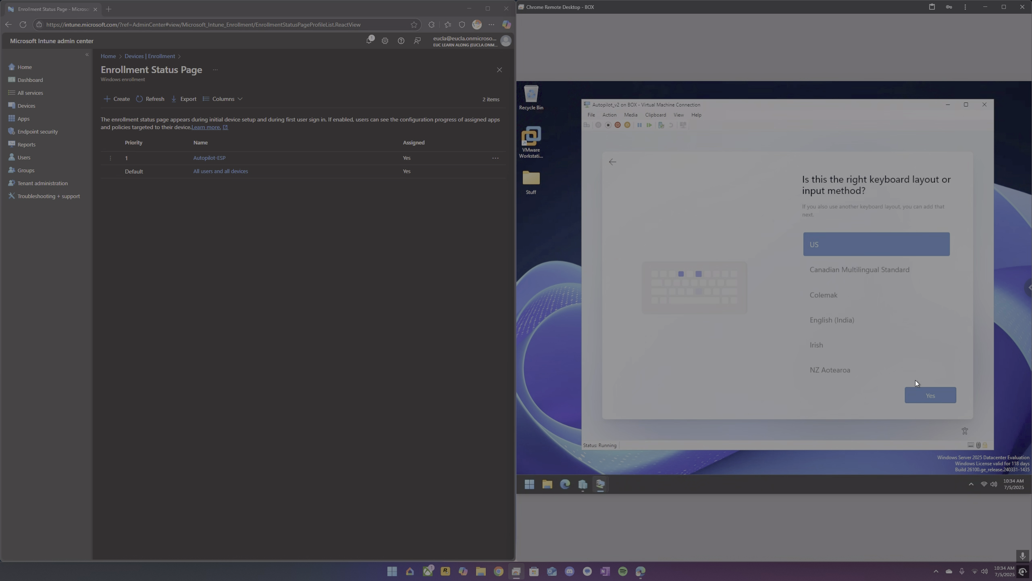
click(921, 394)
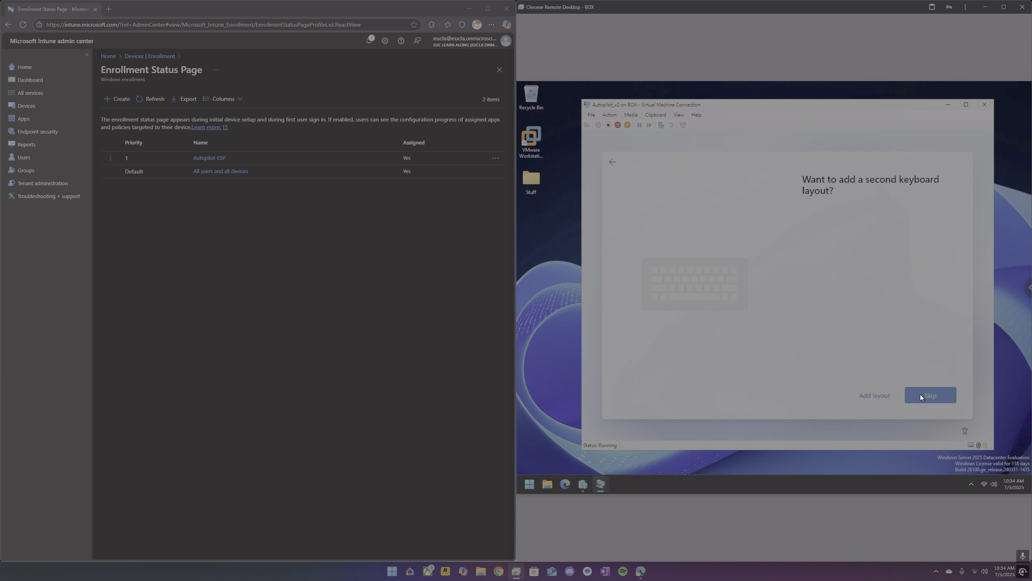
click(920, 394)
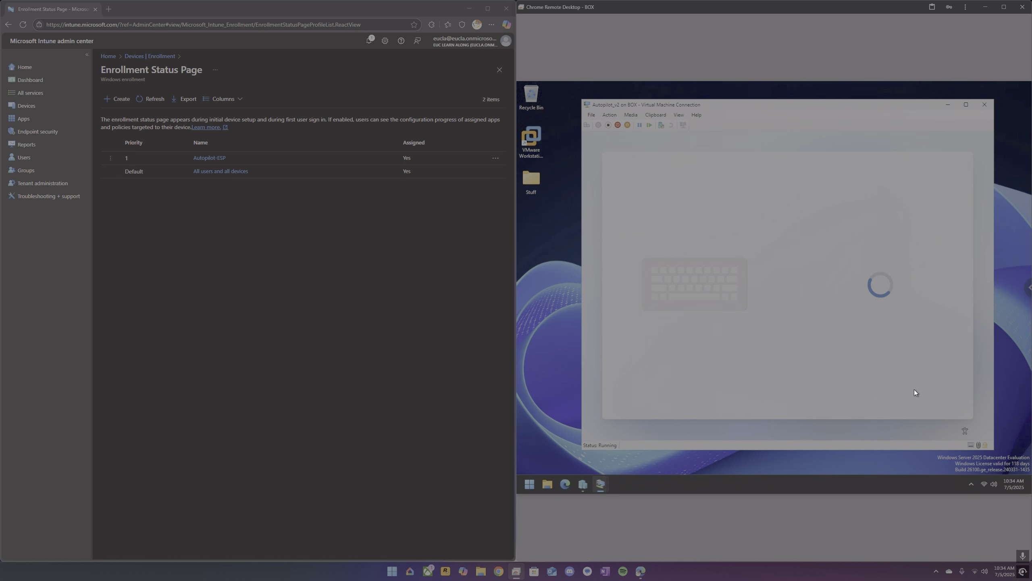
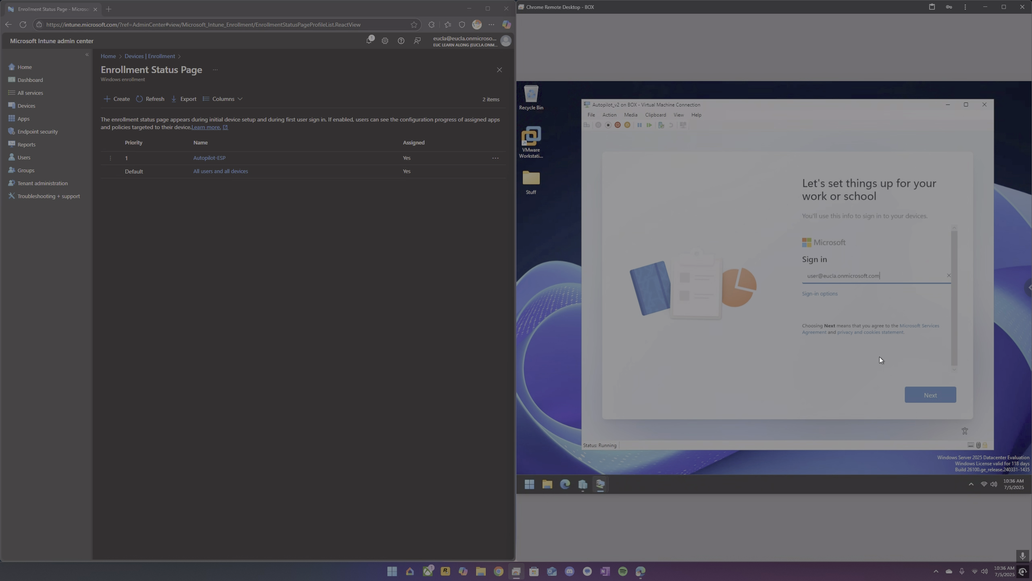
Sign in to the work account on the Autopilot_v2 VM, entering the account password.
click(930, 395)
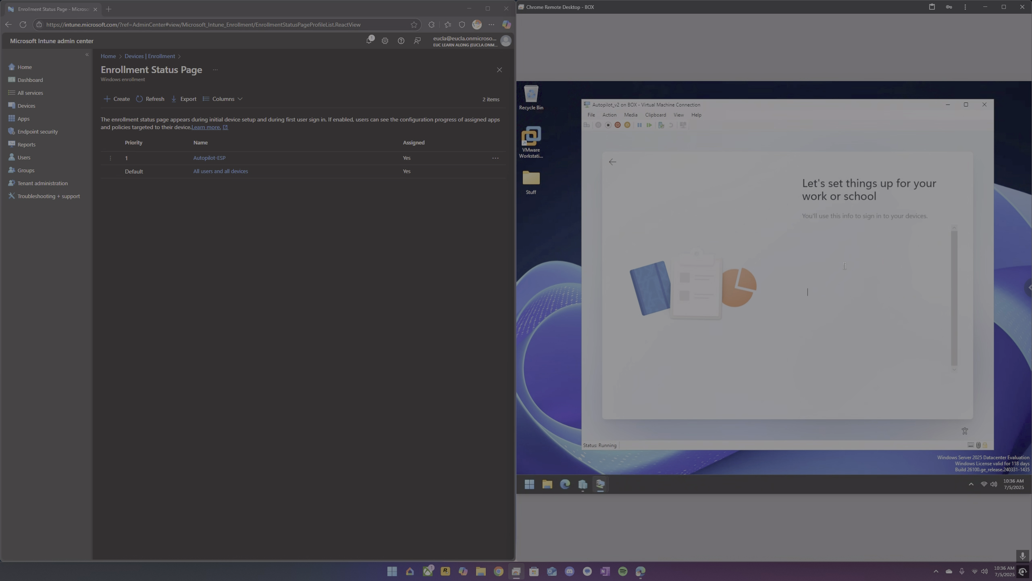
click(835, 294)
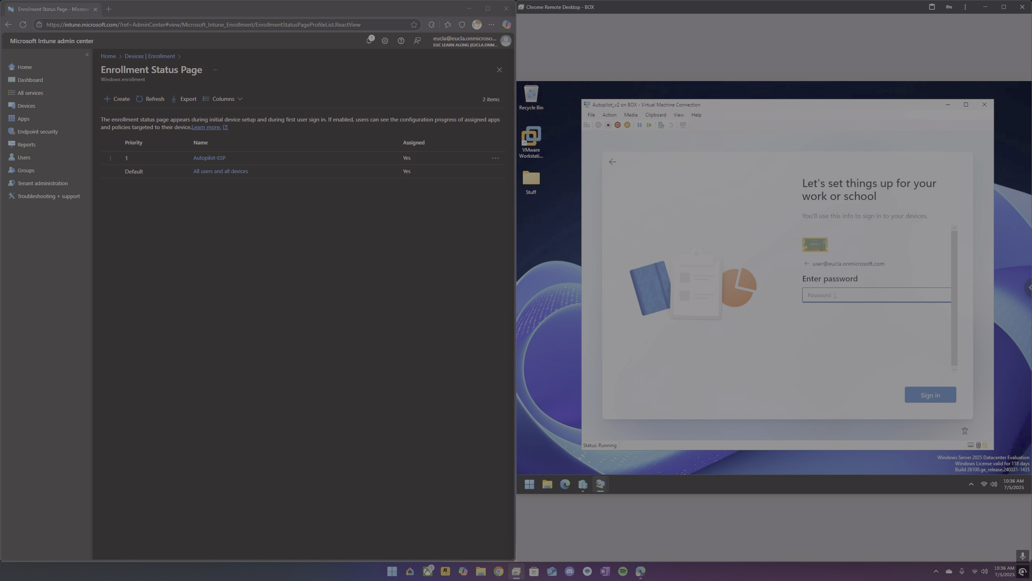
text(•••••••)
key(Return)
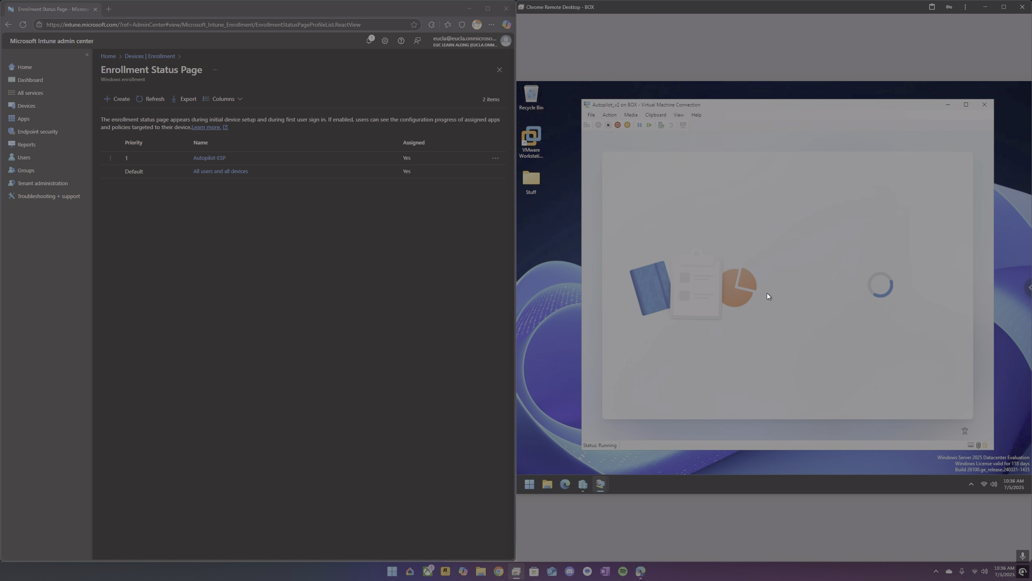
Open the Autopilot v2 Device Group's members list from All groups and refresh it.
click(25, 105)
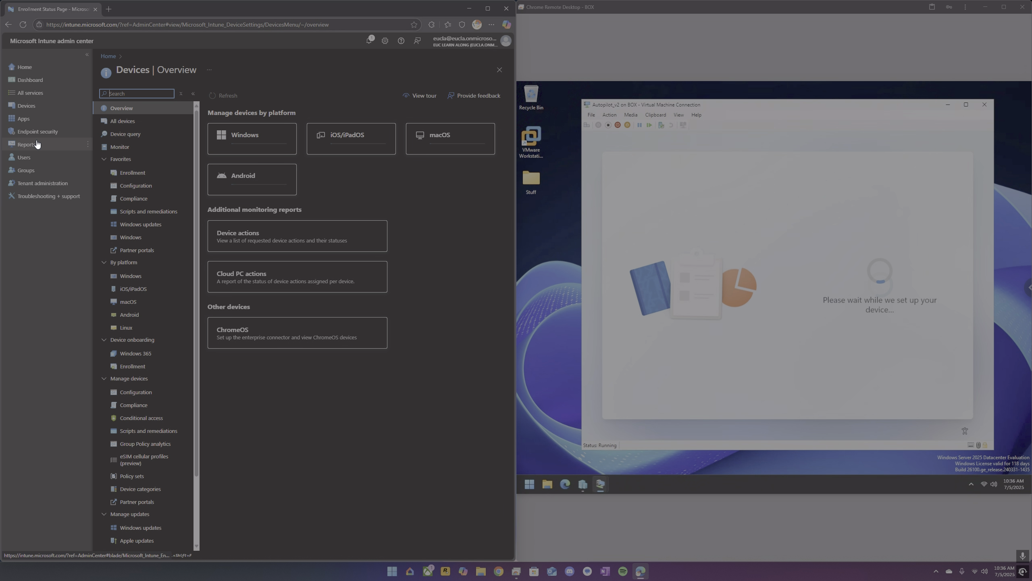
click(27, 171)
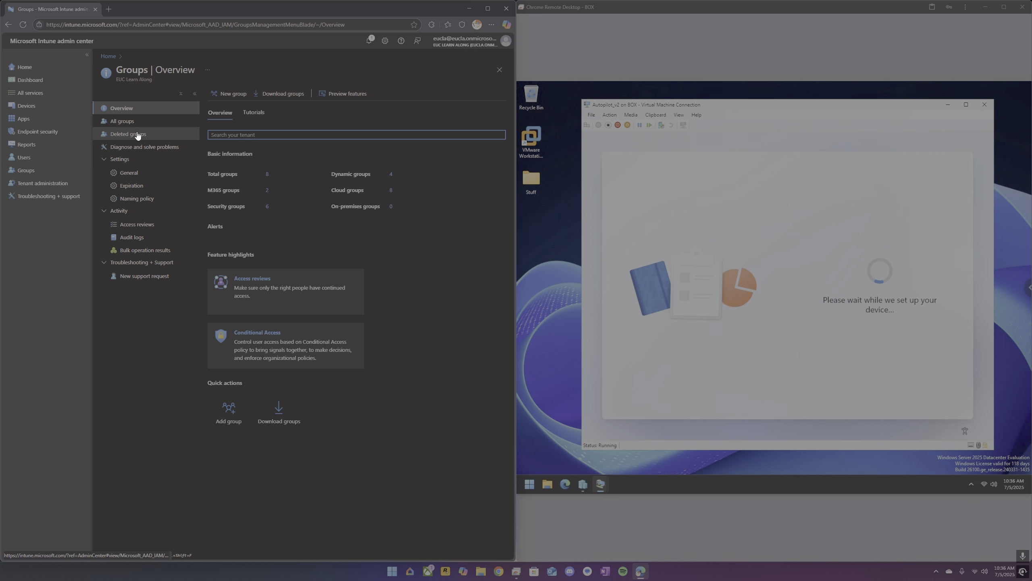
click(131, 121)
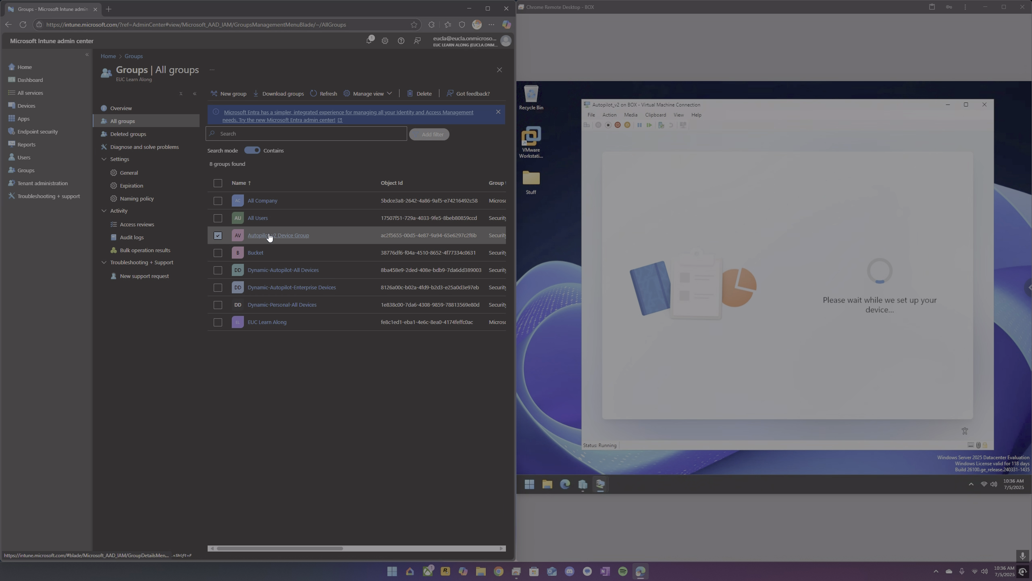
click(269, 235)
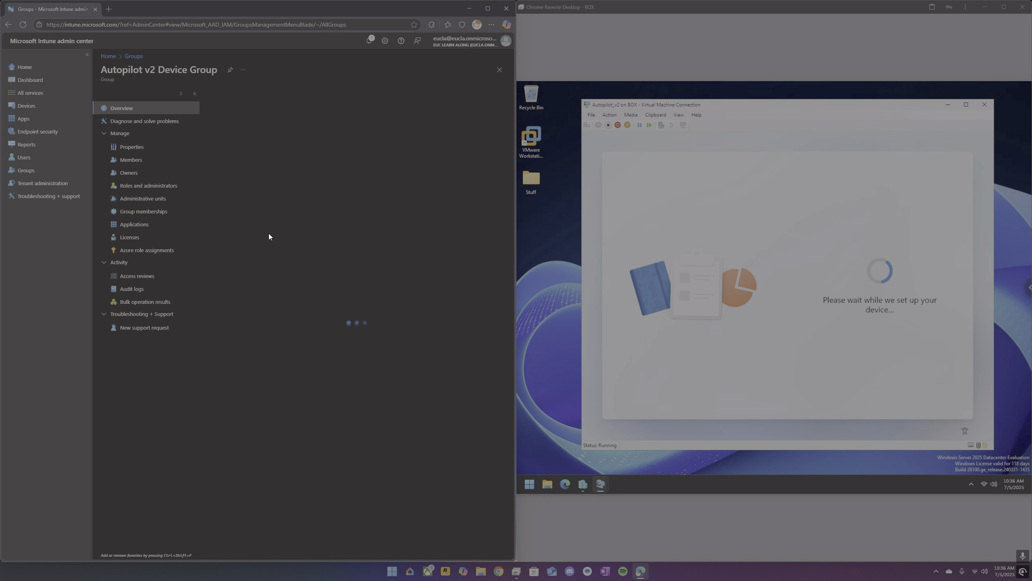
click(140, 162)
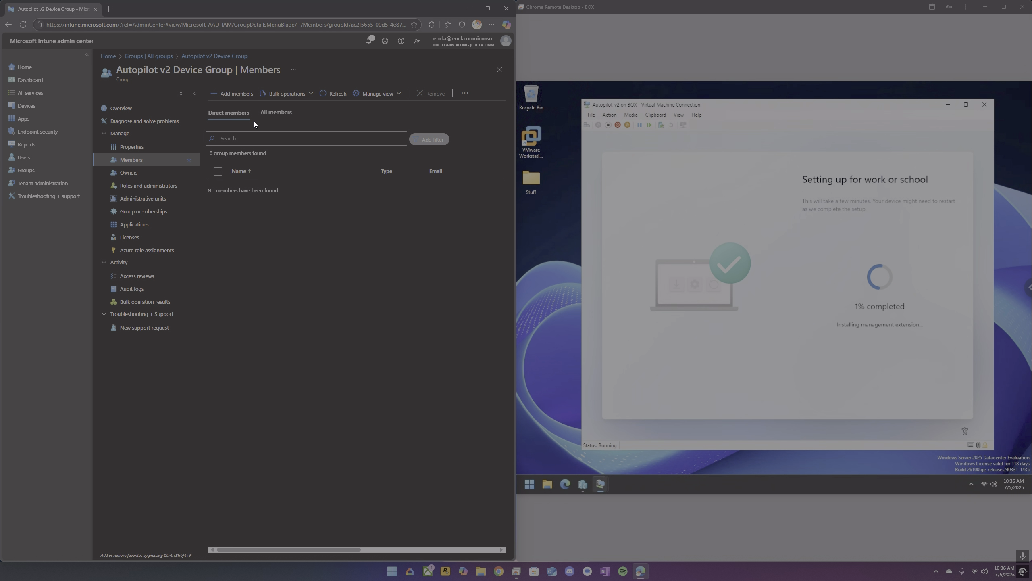
click(329, 97)
click(329, 94)
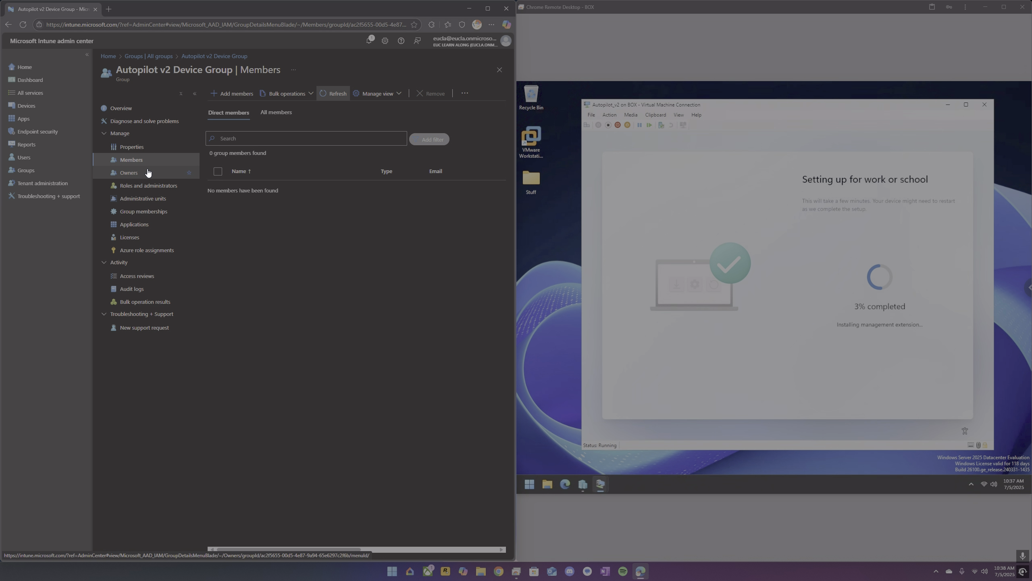
Open the Security Baseline - Windows 24h2 profile under Endpoint security baselines and review its assignments and settings.
click(27, 110)
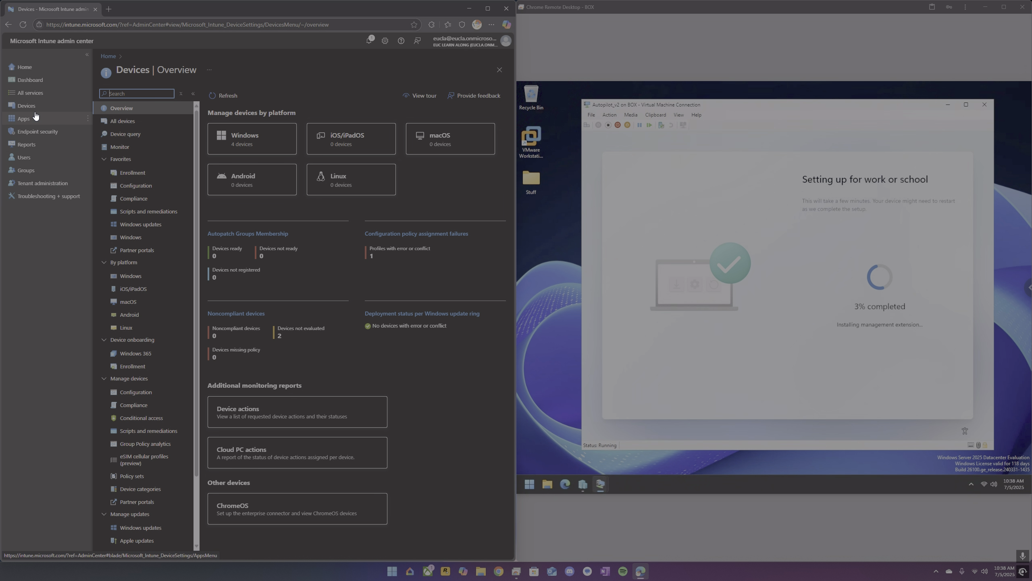
click(132, 276)
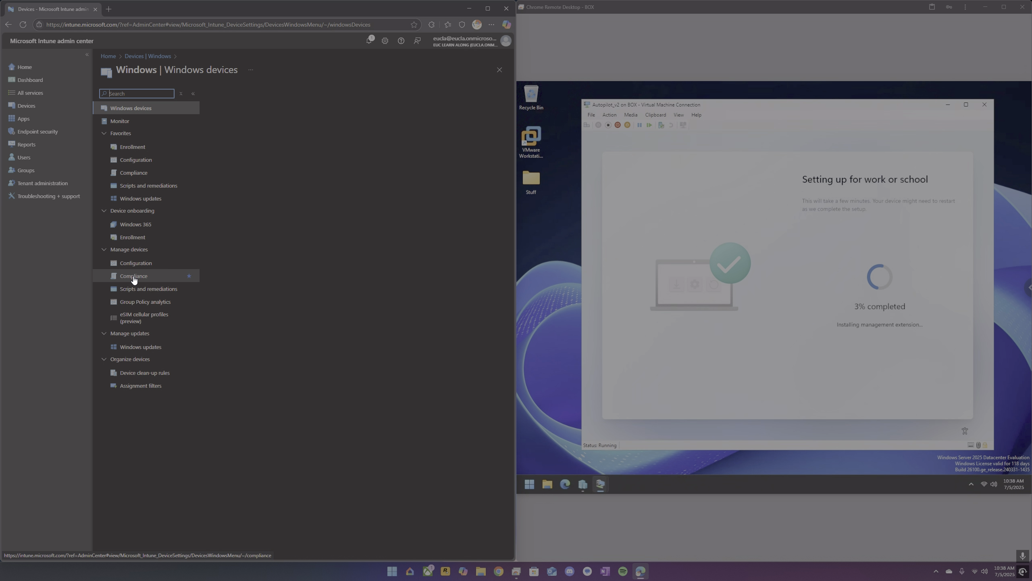
click(43, 132)
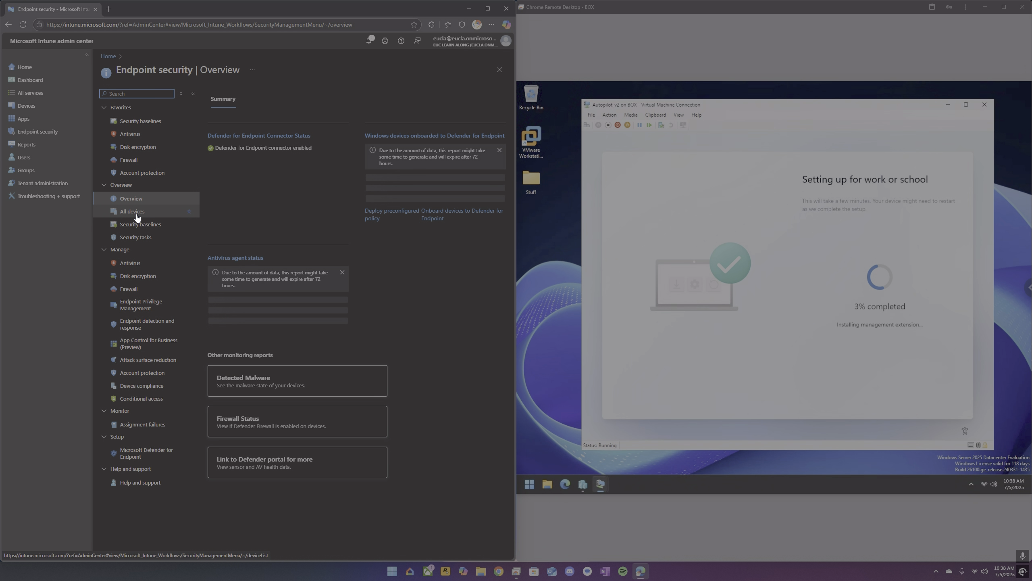
click(140, 224)
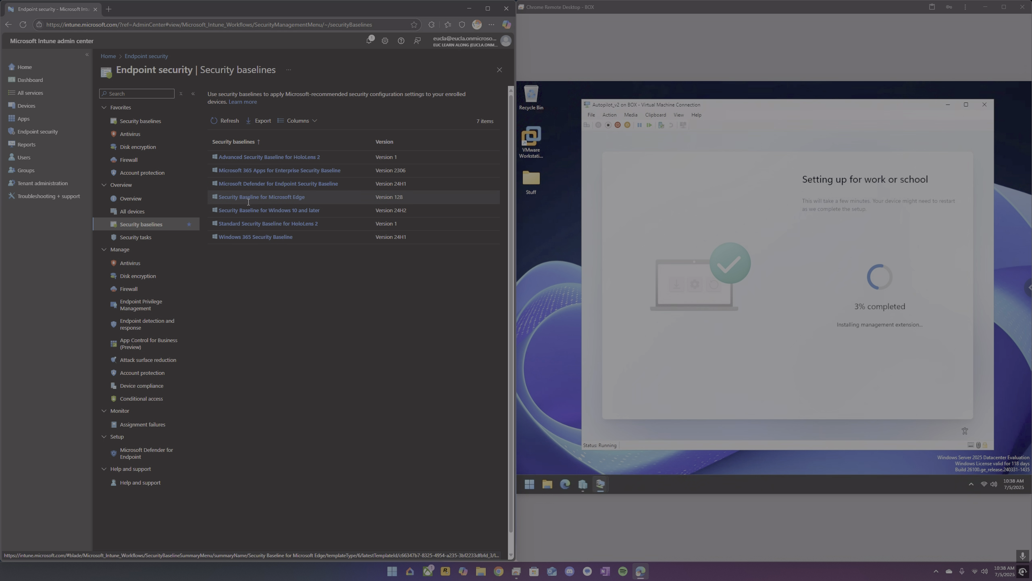
click(253, 210)
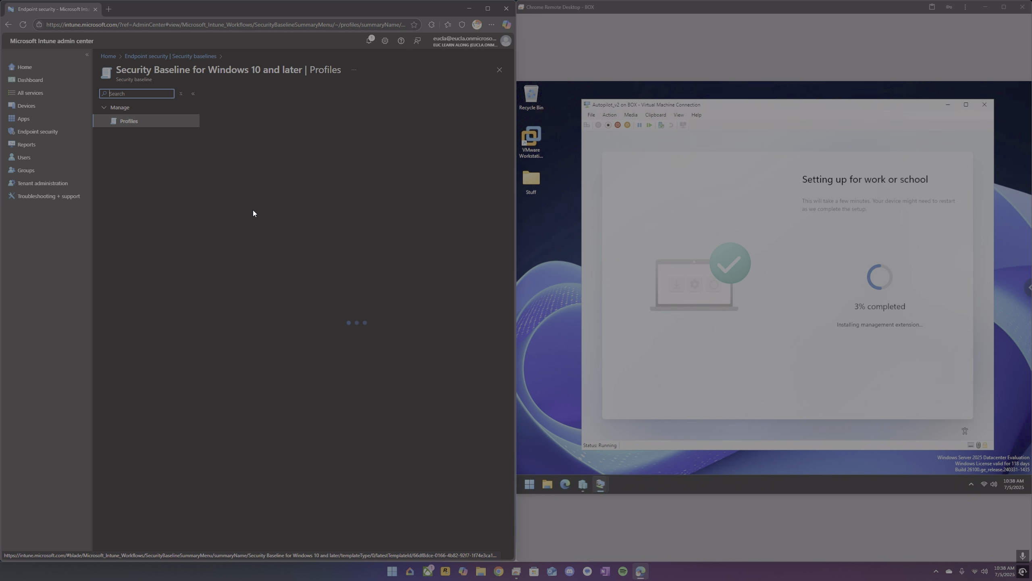
click(258, 168)
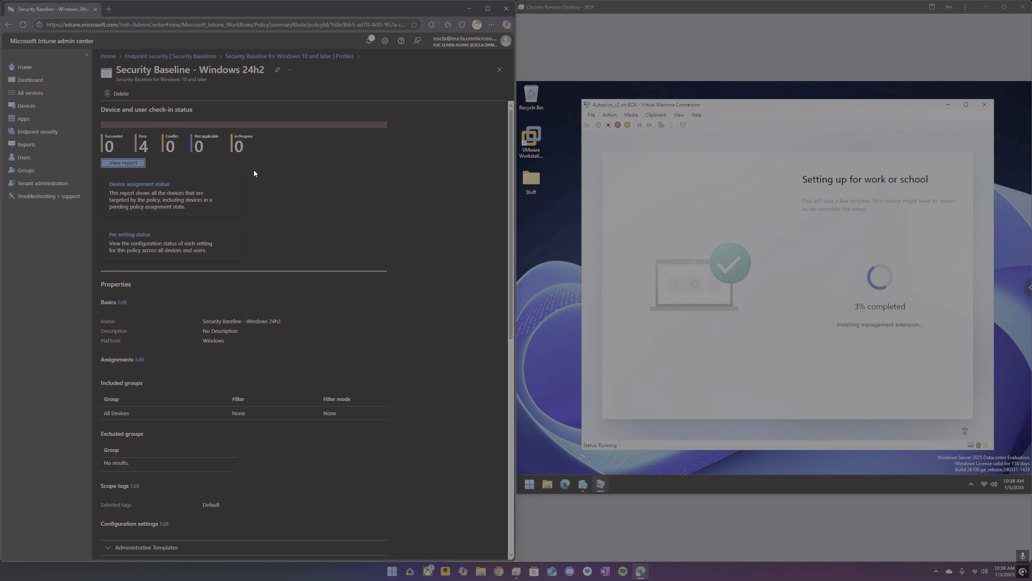
scroll(196, 219, down, 6)
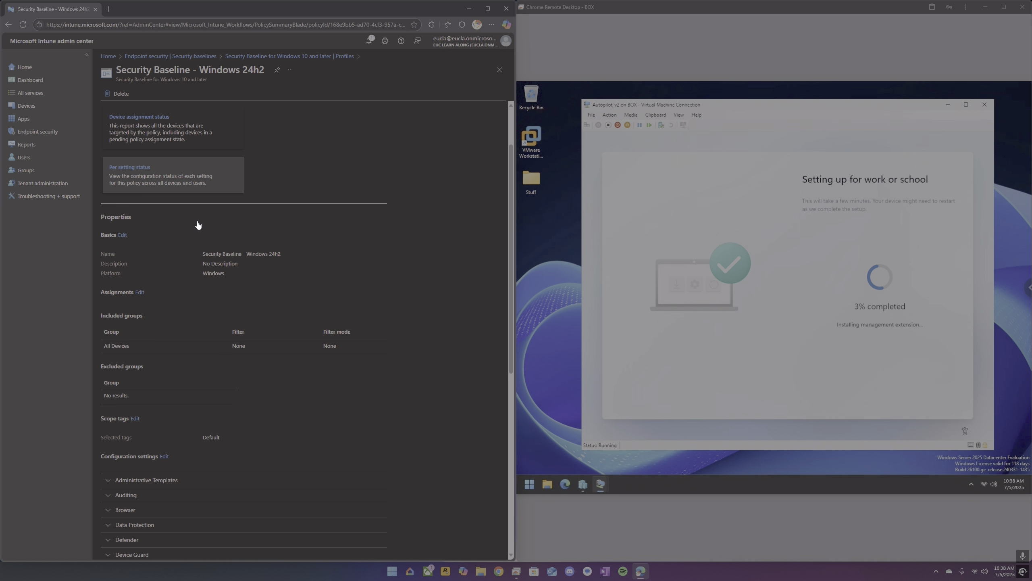
scroll(199, 224, up, 1)
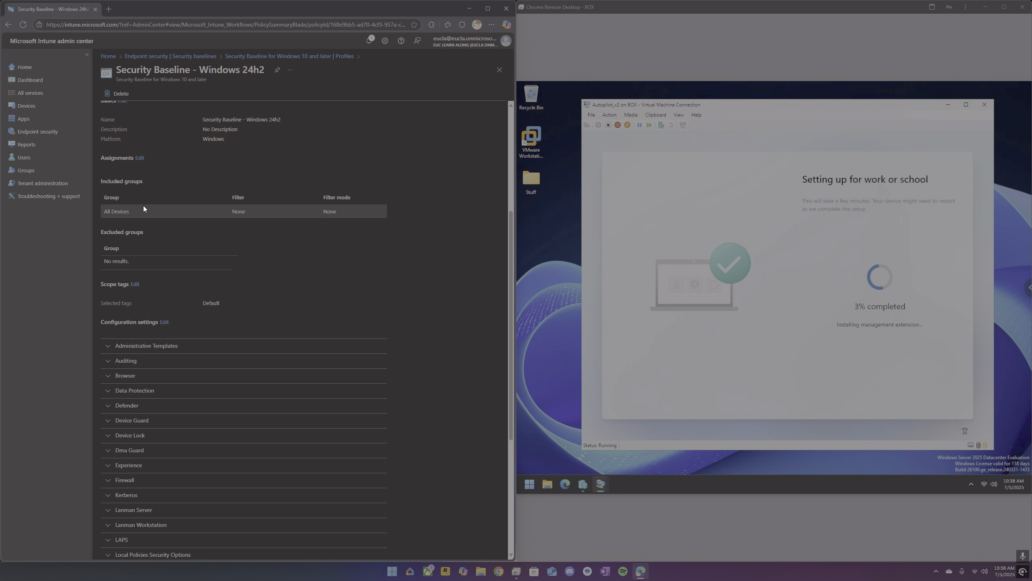
scroll(228, 226, up, 5)
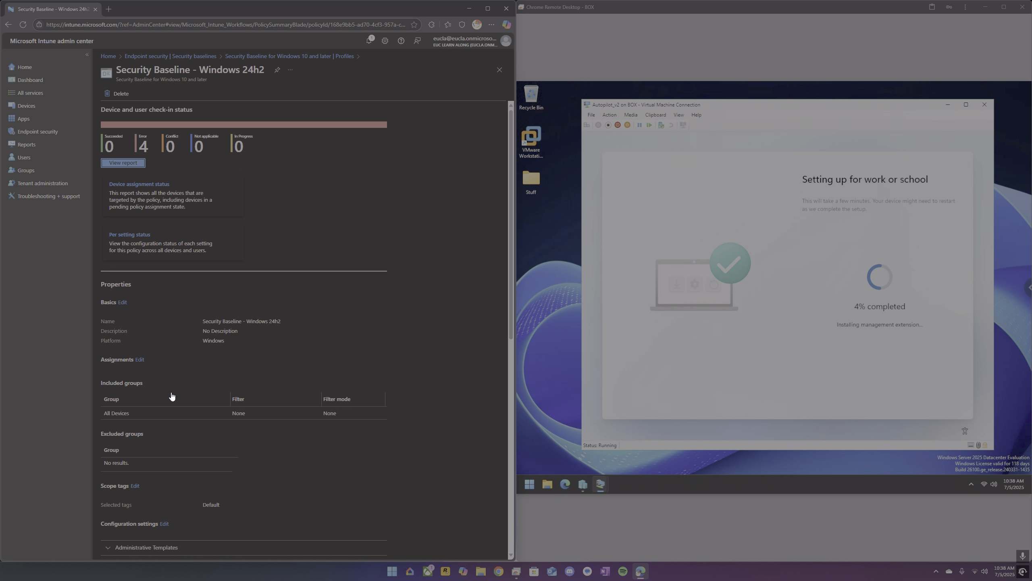
Open the Adobe Acrobat Reader DC Windows app's properties.
click(30, 122)
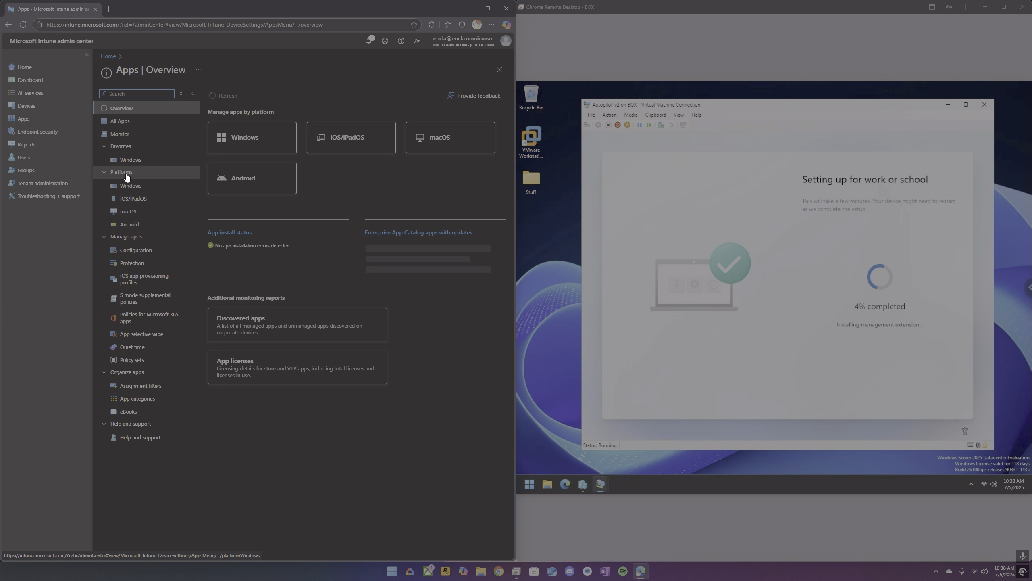
click(126, 187)
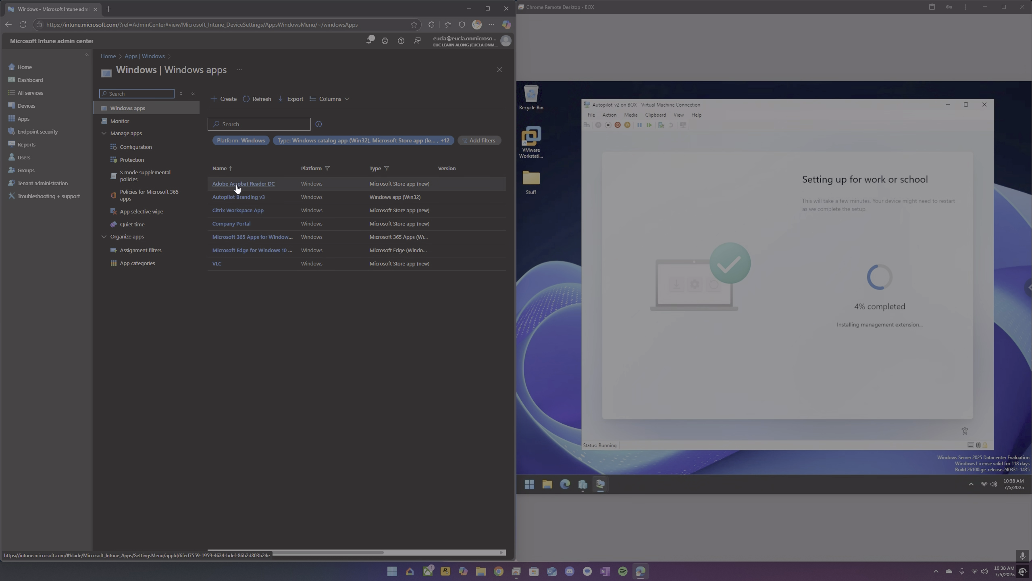
click(244, 185)
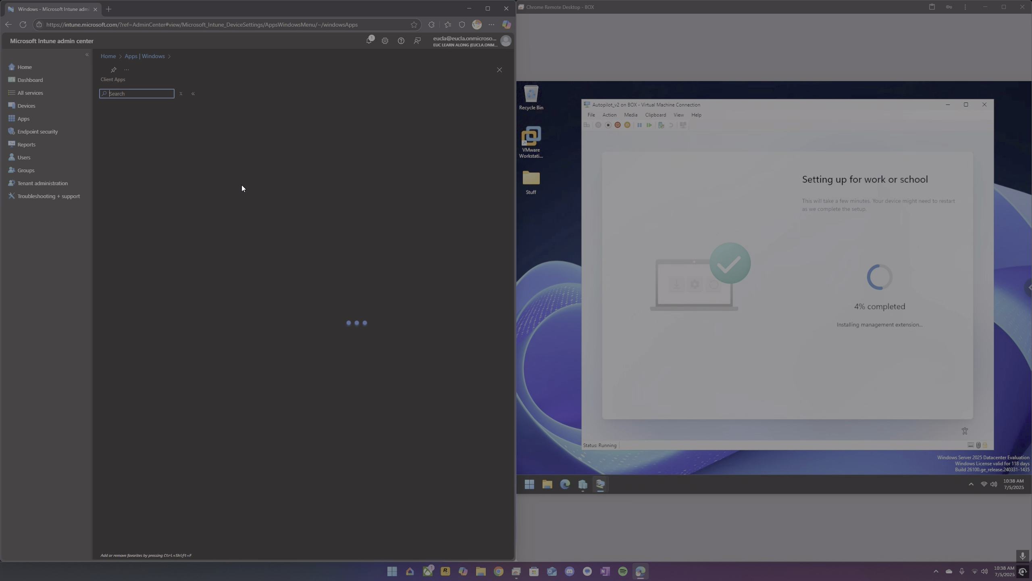
click(134, 134)
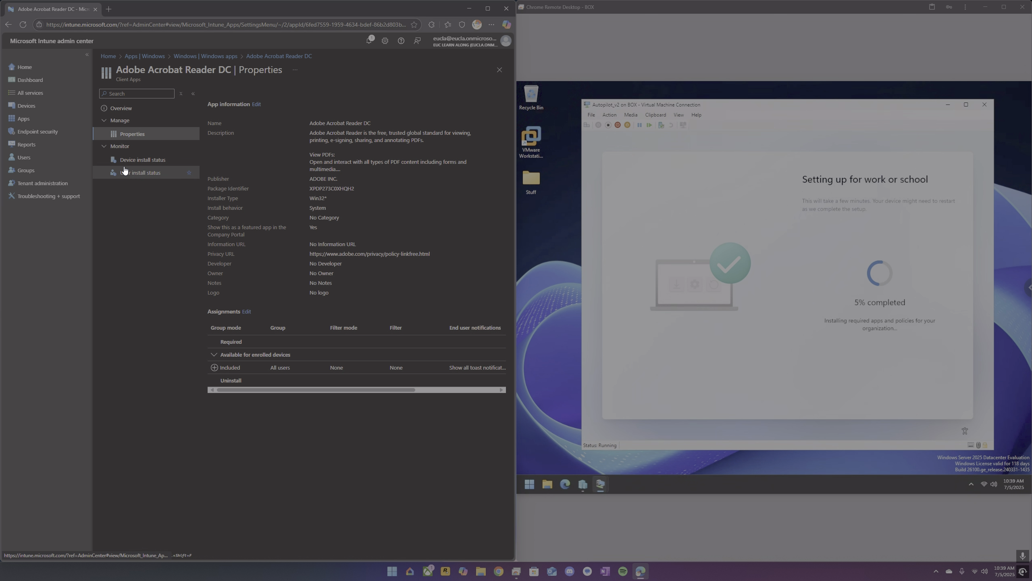
Open the Personal Device Deployment device preparation policy and expand its settings.
click(29, 108)
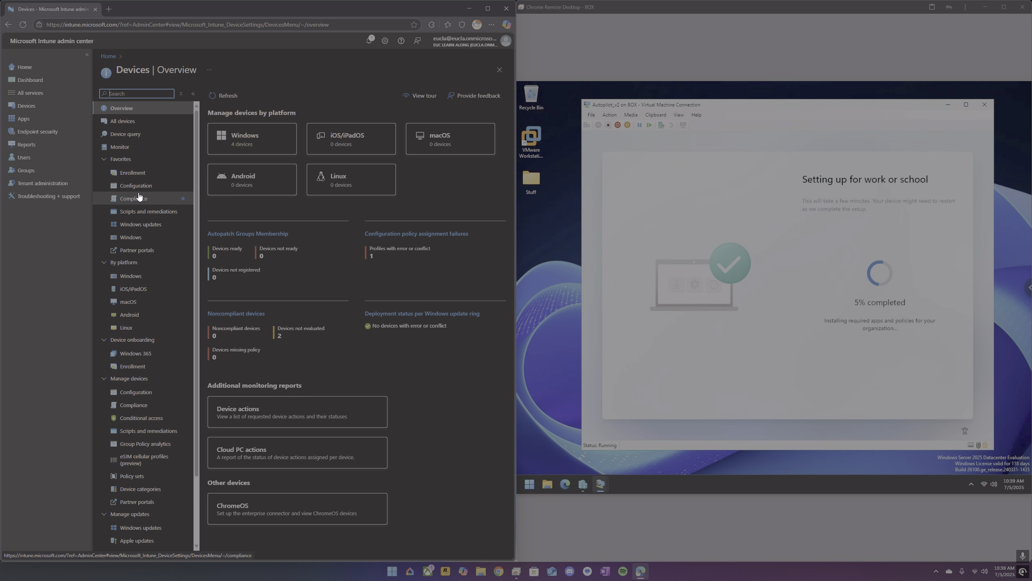
click(138, 173)
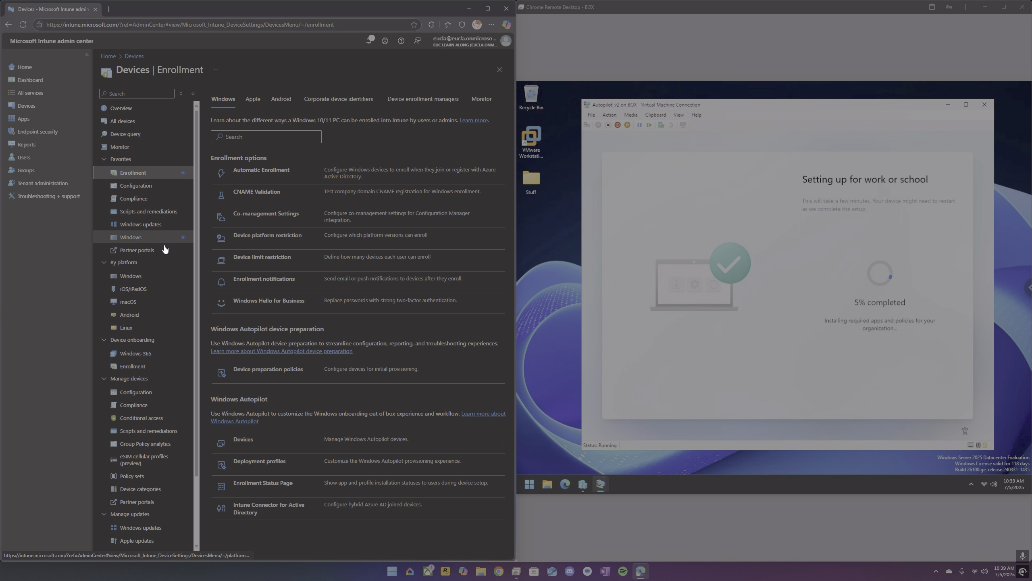
click(257, 368)
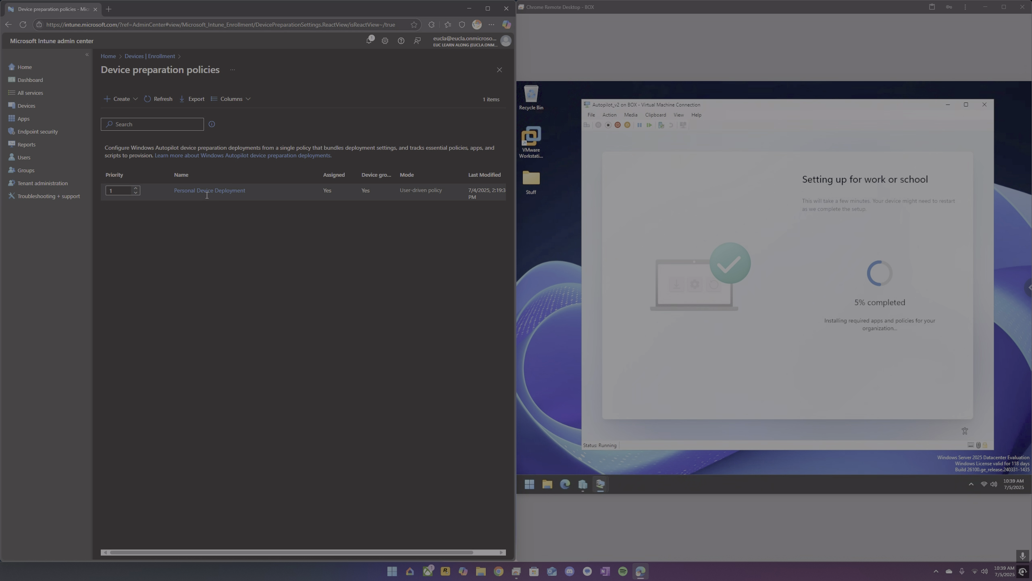
click(207, 191)
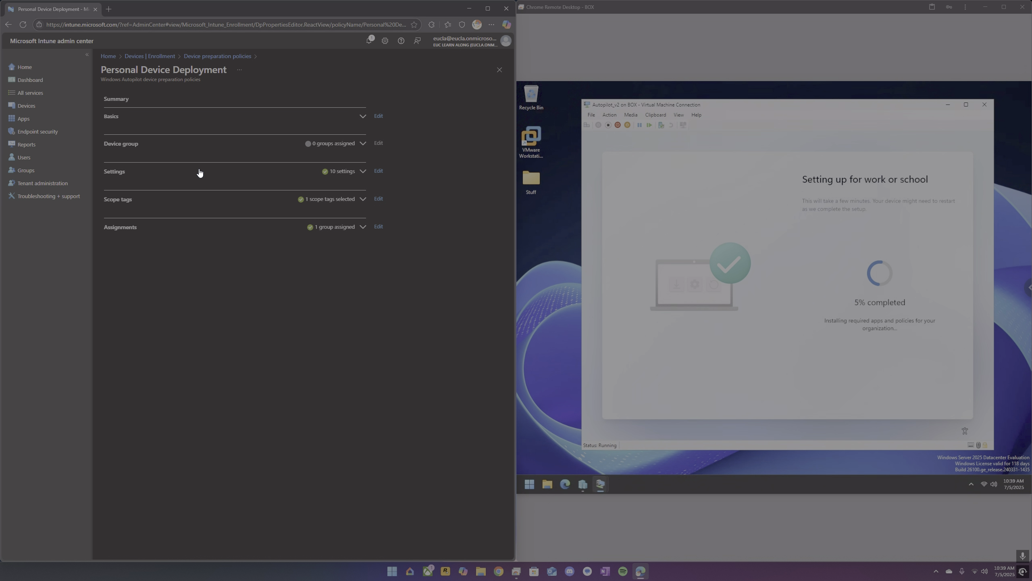
click(365, 177)
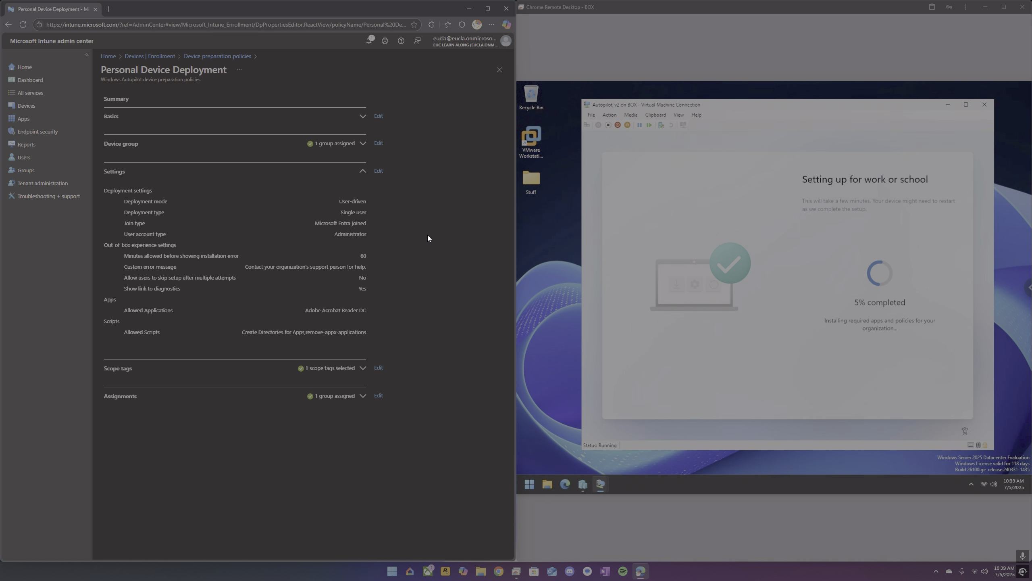
On the VM, open a command prompt during setup, launch control panel and open Programs and Features.
click(771, 315)
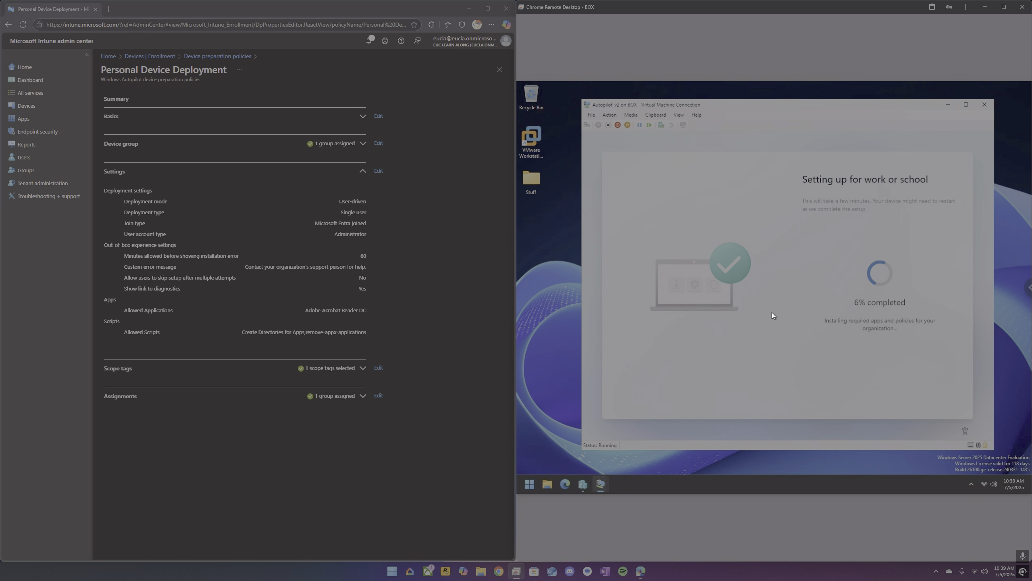
key(shift+F10)
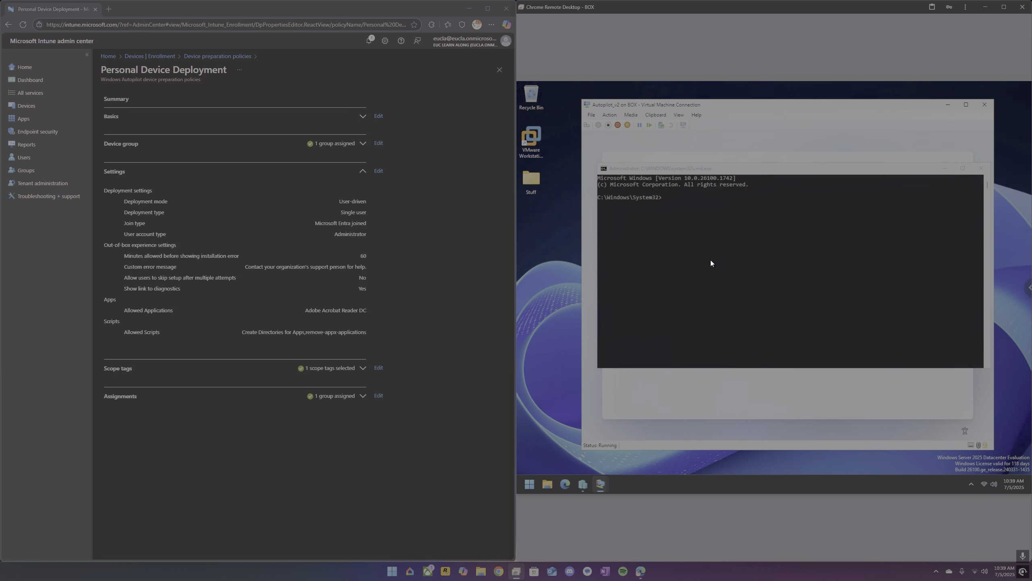
text(control panel)
key(Return)
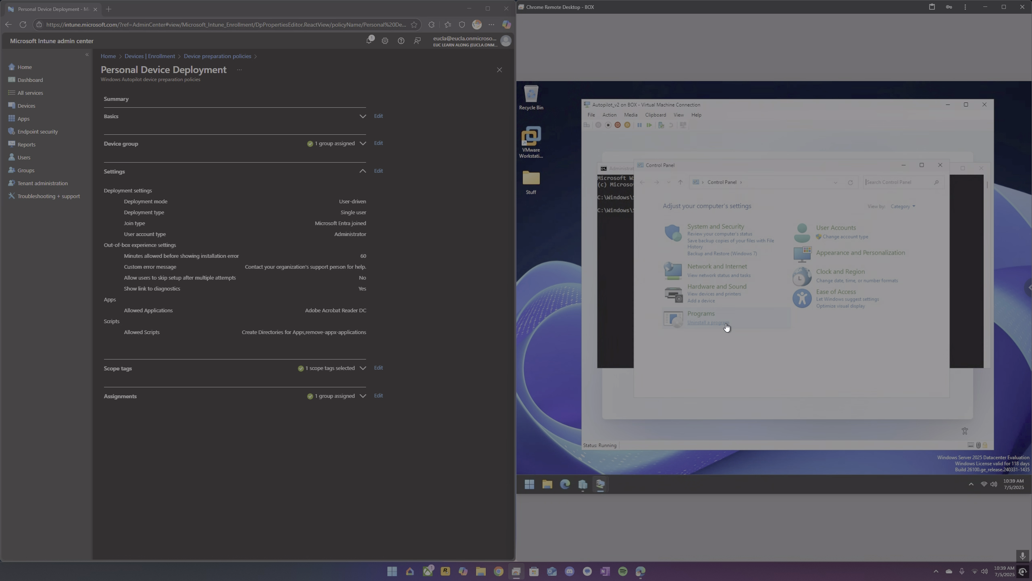
click(726, 324)
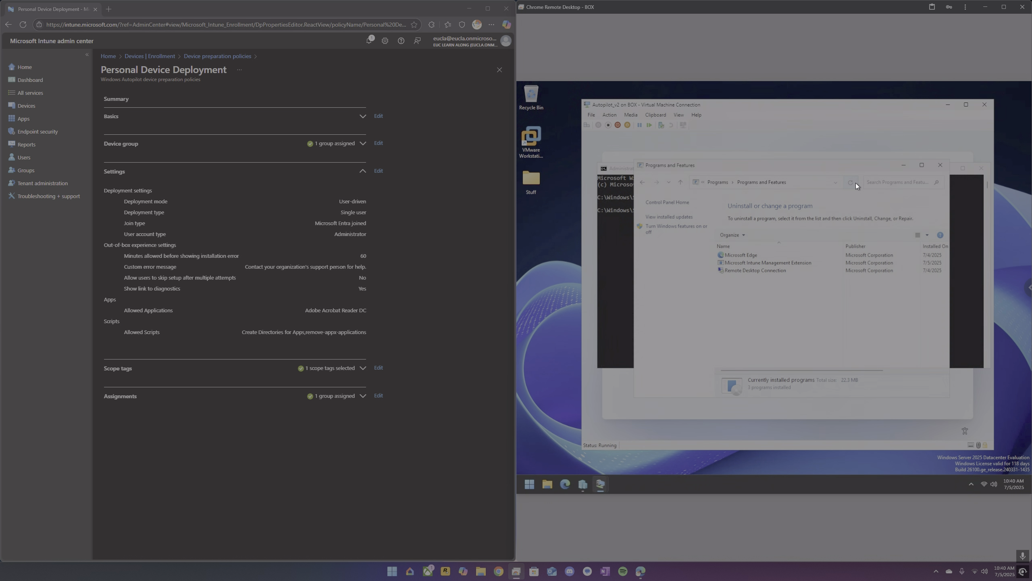
Close the command prompt and move the Programs and Features window beside the setup progress.
click(979, 170)
drag(850, 167, 761, 231)
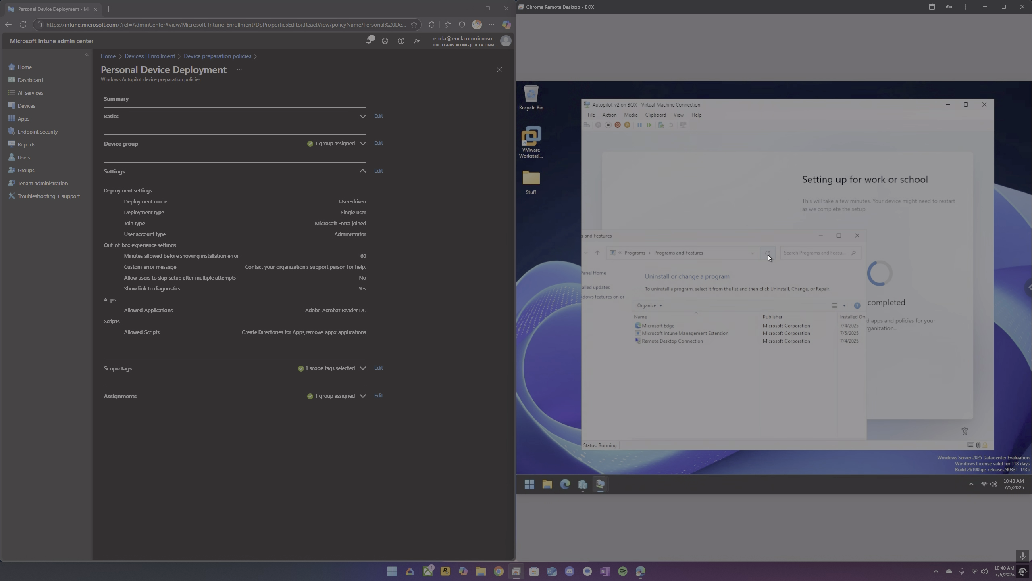
drag(760, 234, 721, 244)
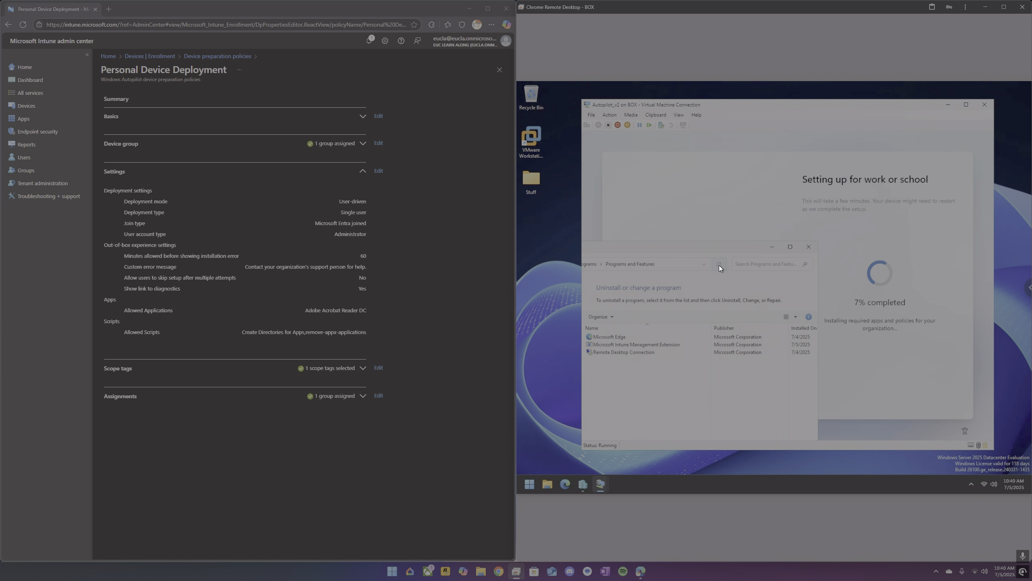
Open the All groups list in the admin center.
click(27, 105)
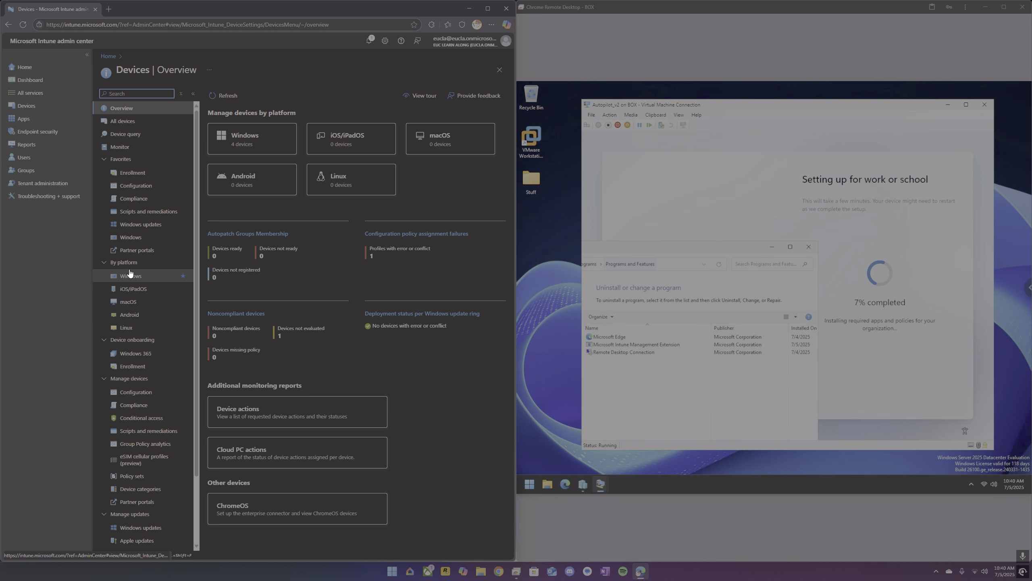
click(44, 173)
click(129, 124)
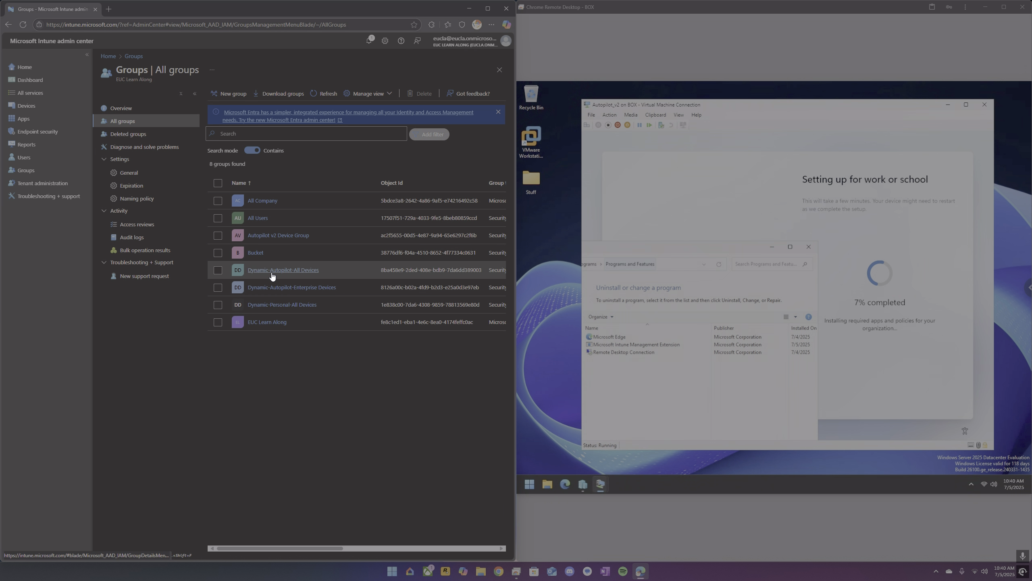
Open the Autopilot v2 Device Group's members and refresh the list.
click(271, 240)
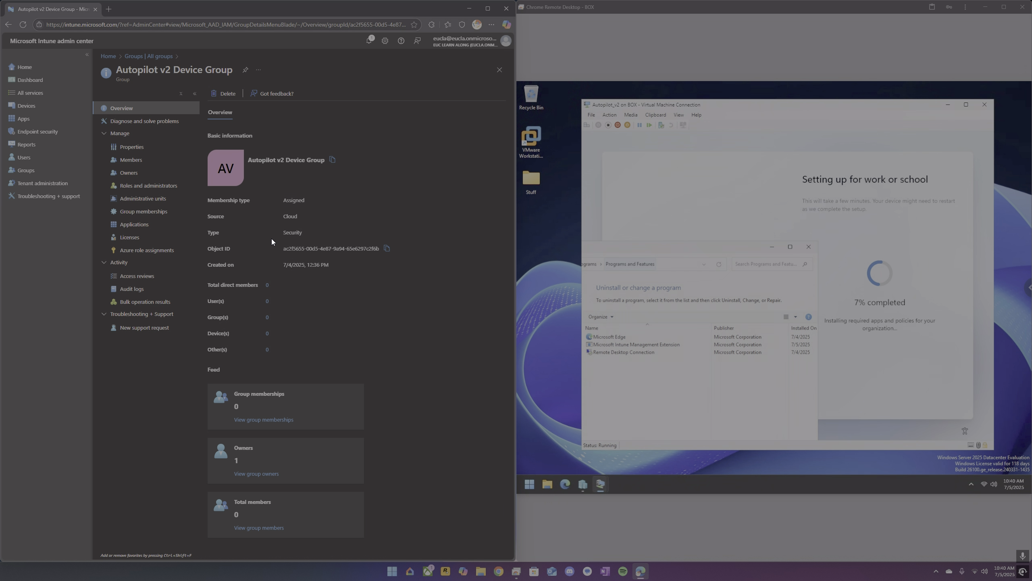
click(146, 162)
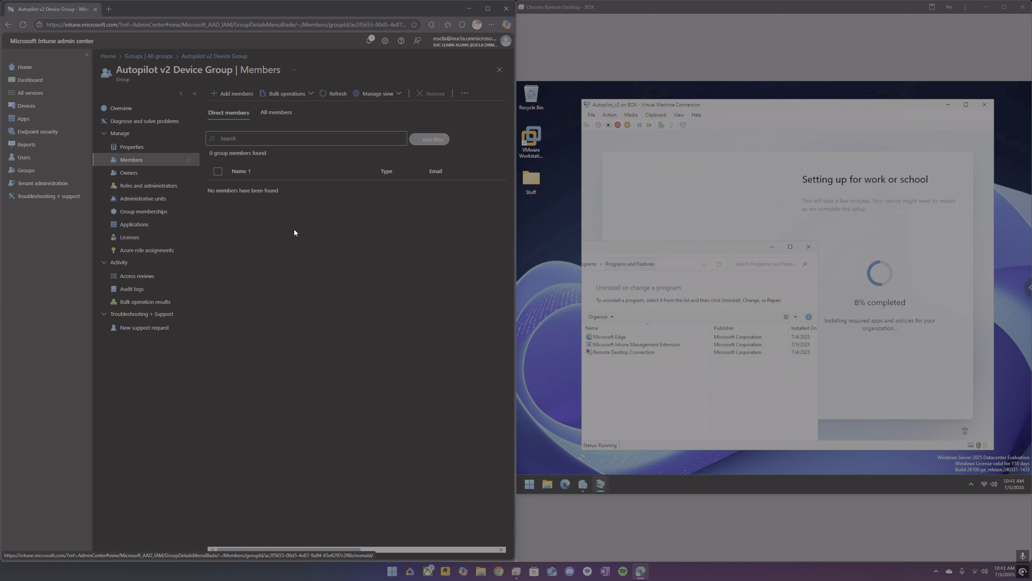
click(325, 96)
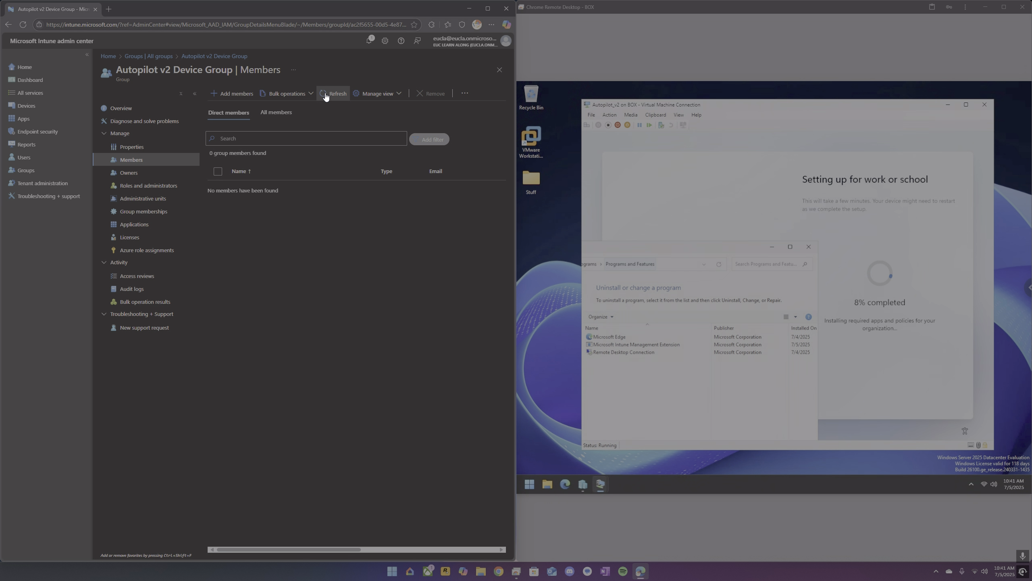
Open the Microsoft Entra admin center in a new tab and show the list of all devices.
click(108, 9)
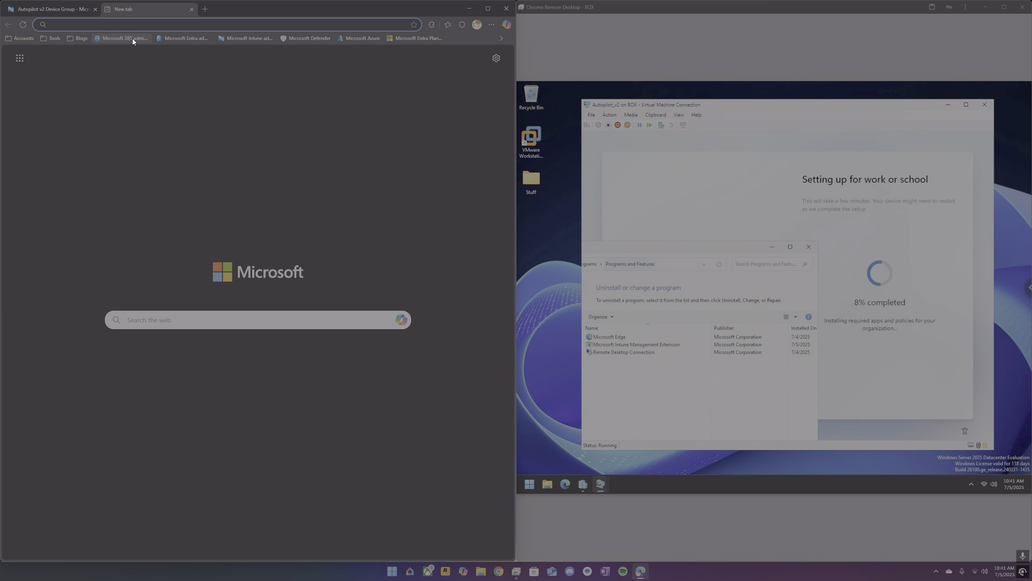
click(189, 38)
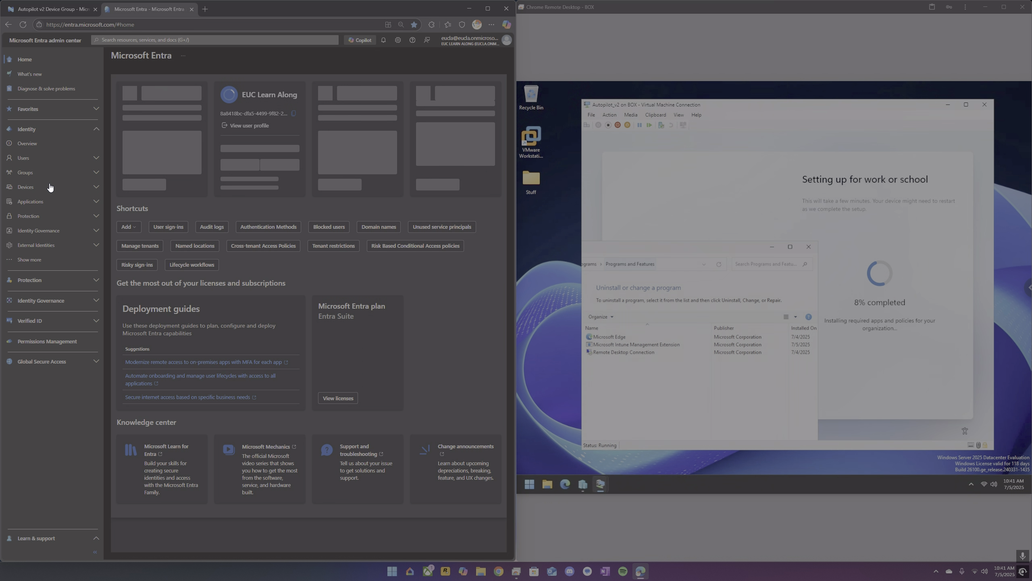
click(39, 187)
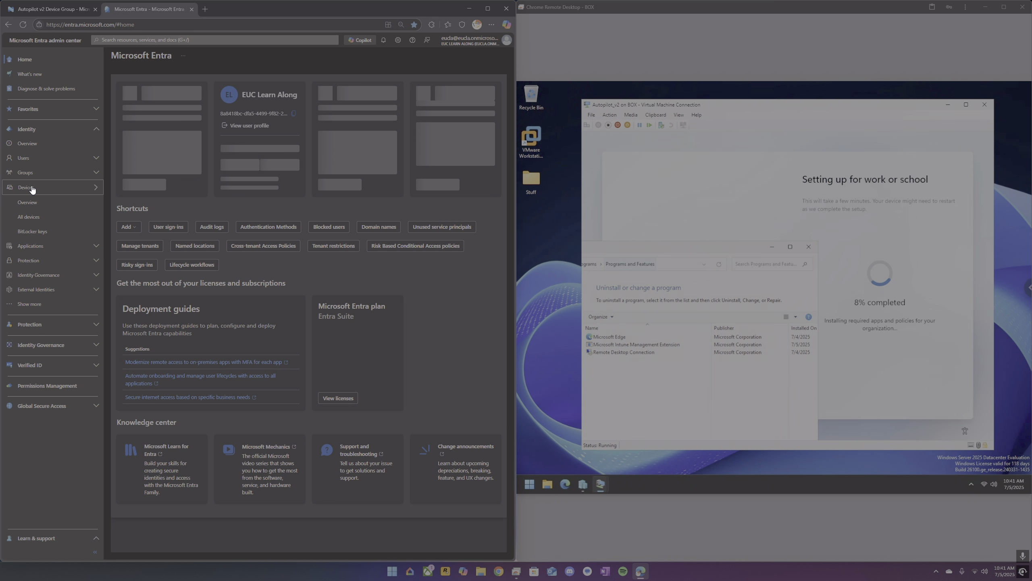
click(36, 219)
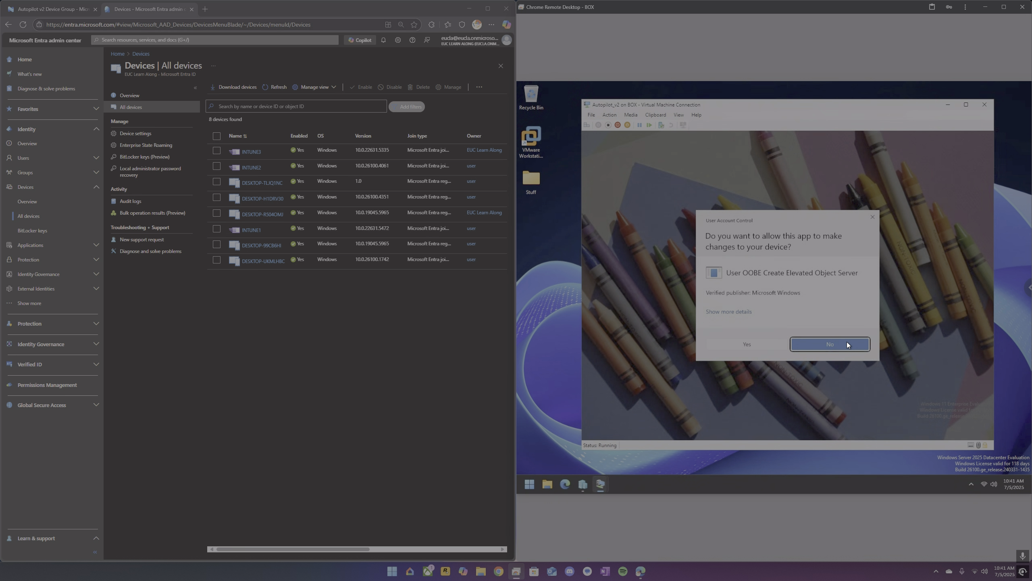
On the VM, allow the elevation prompt, open a command prompt and run whoami.
click(758, 347)
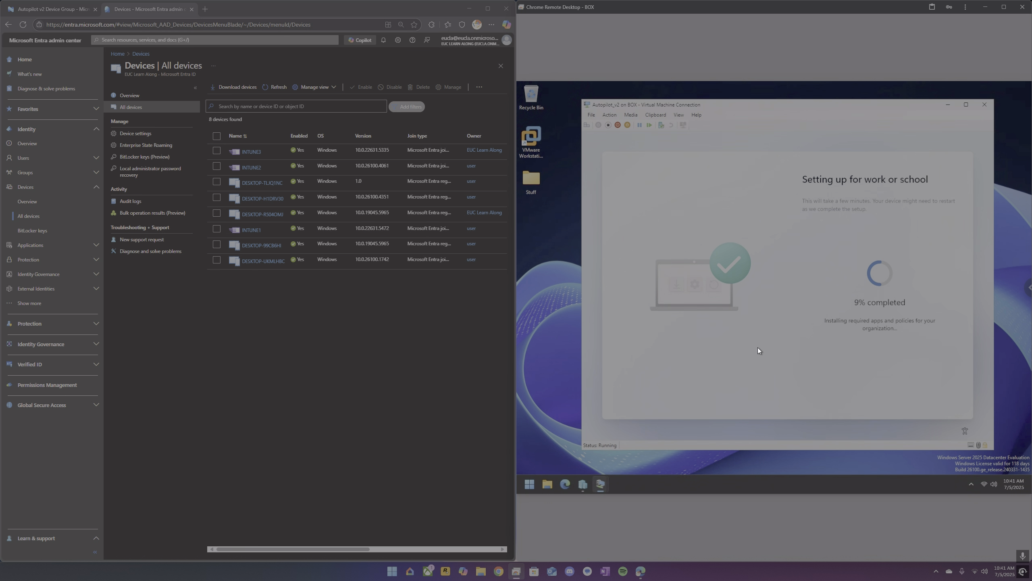
key(shift+F10)
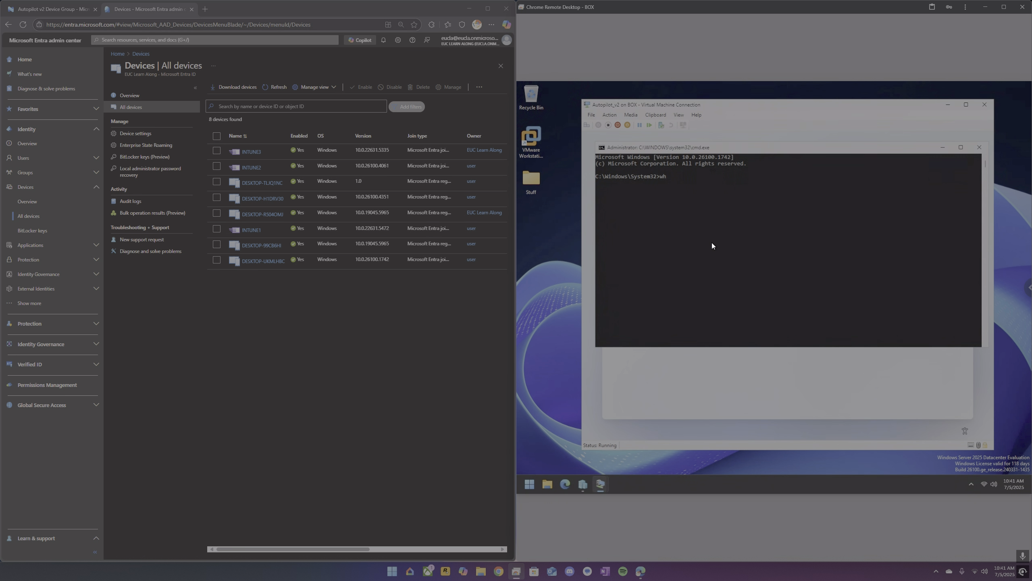
text(whoami)
key(Return)
drag(745, 150, 748, 332)
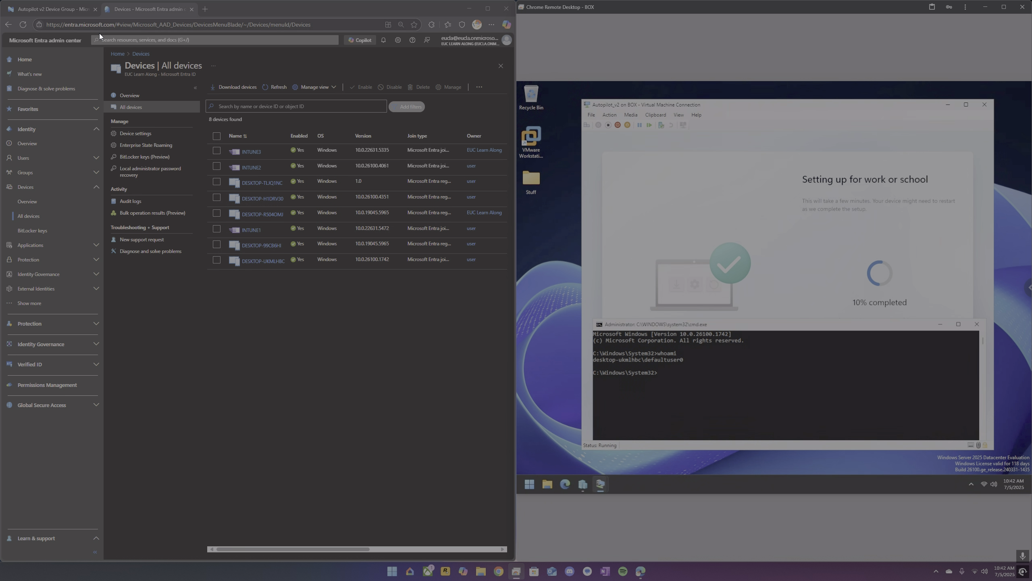
Return to the Autopilot v2 Device Group members and refresh the list.
click(45, 9)
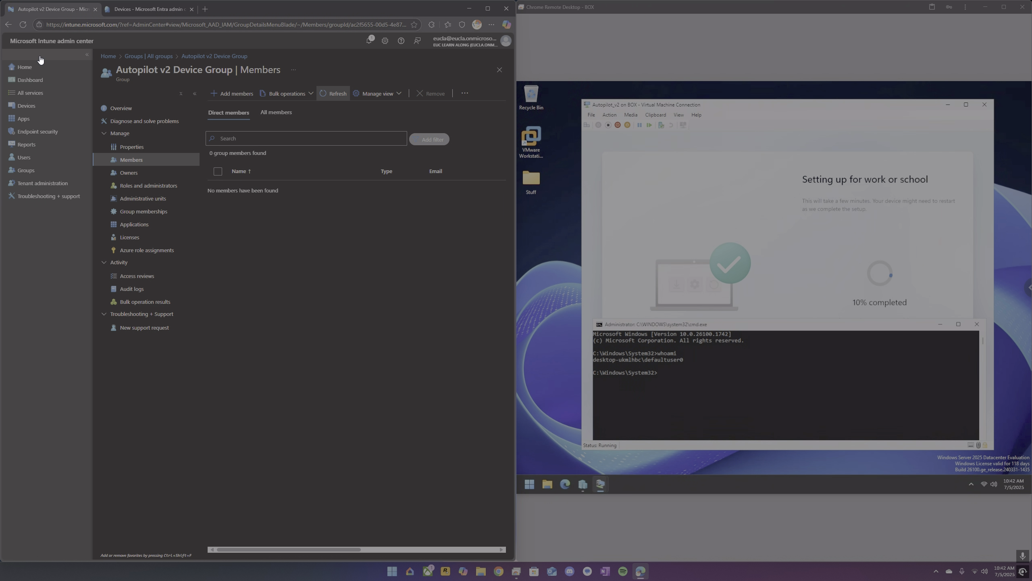
click(329, 95)
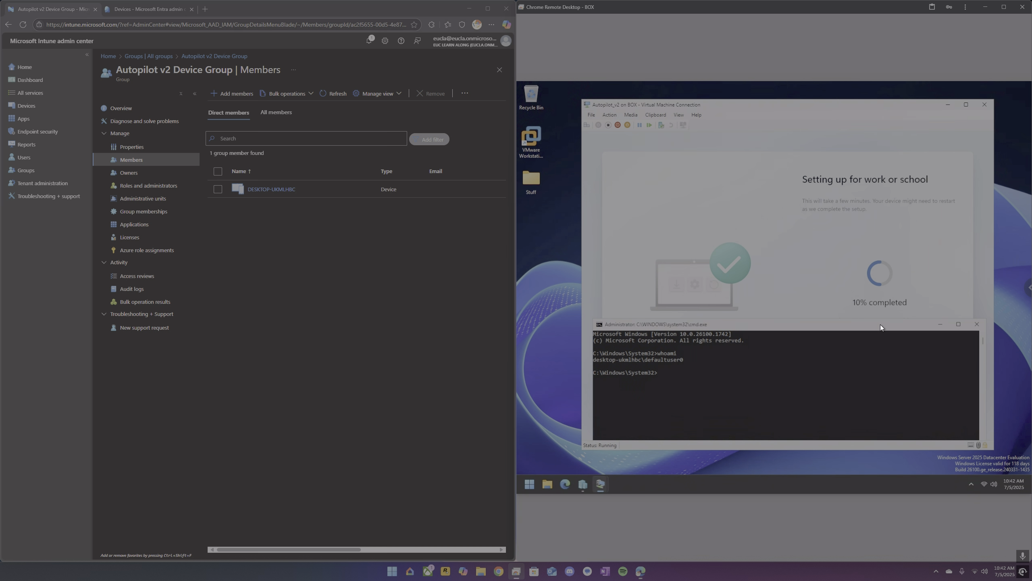
Launch control panel from the command prompt, open Programs and Features, close the prompt and reposition the window.
drag(881, 324, 876, 300)
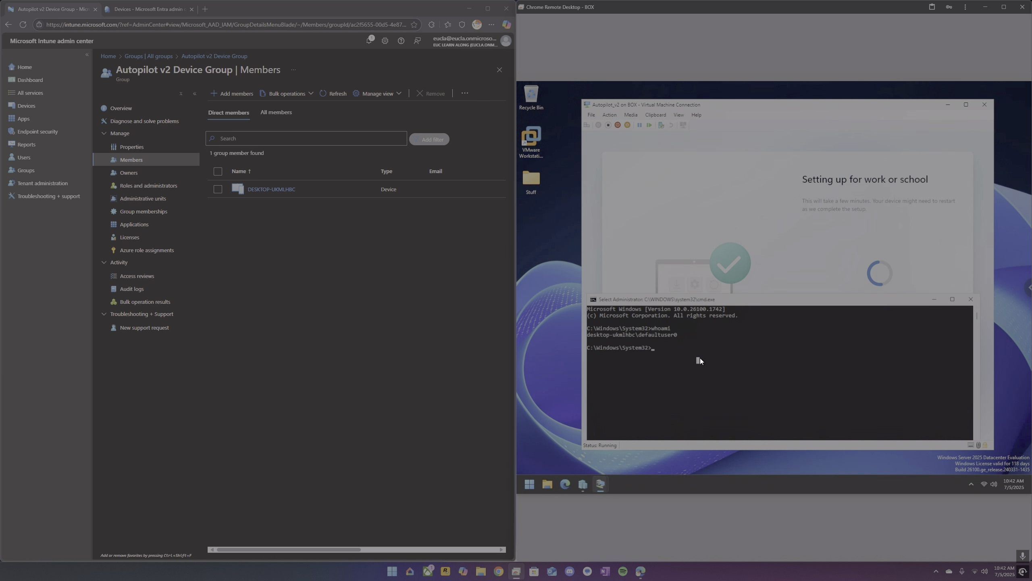
text(control panel)
key(Return)
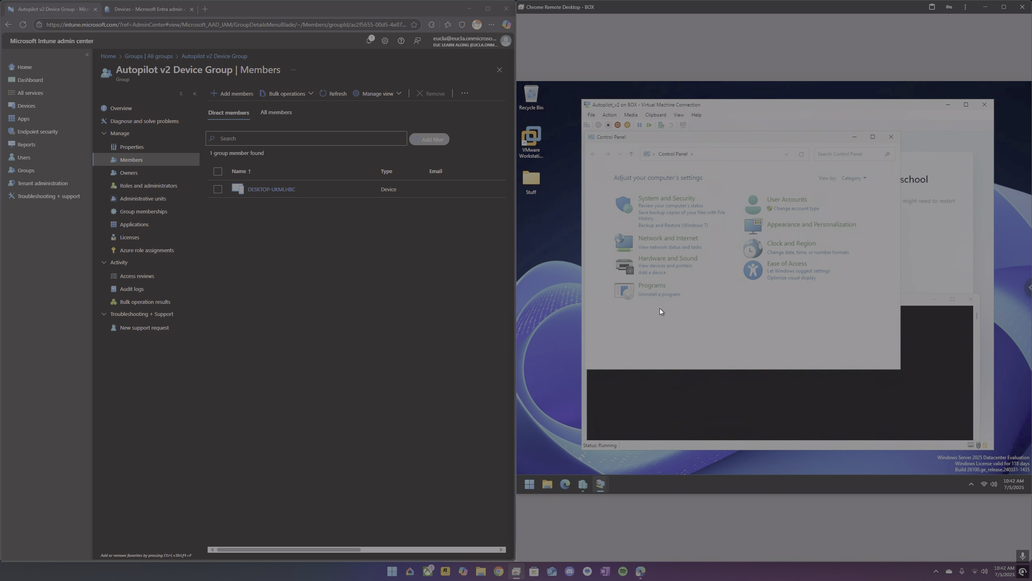
click(662, 294)
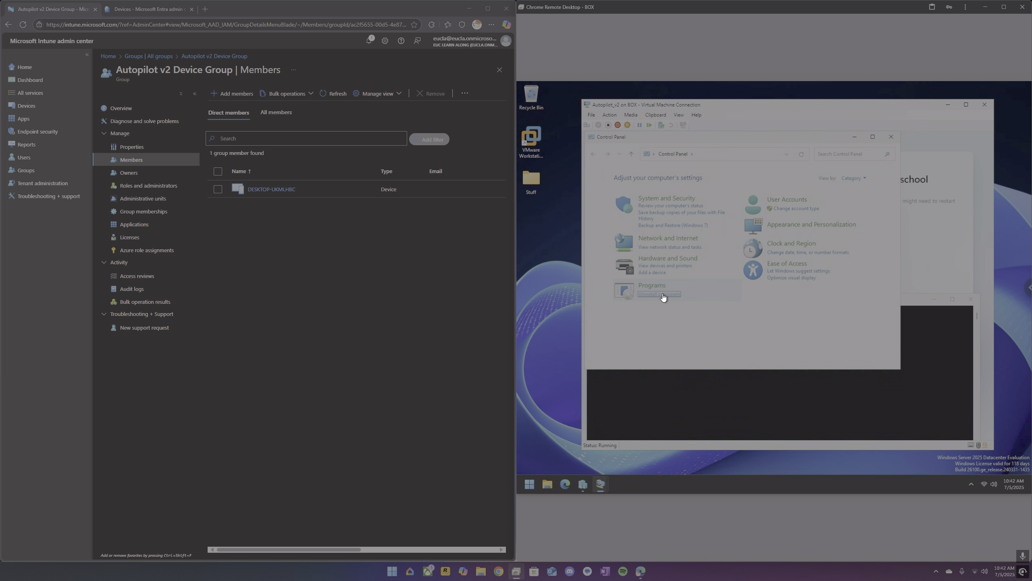
click(974, 299)
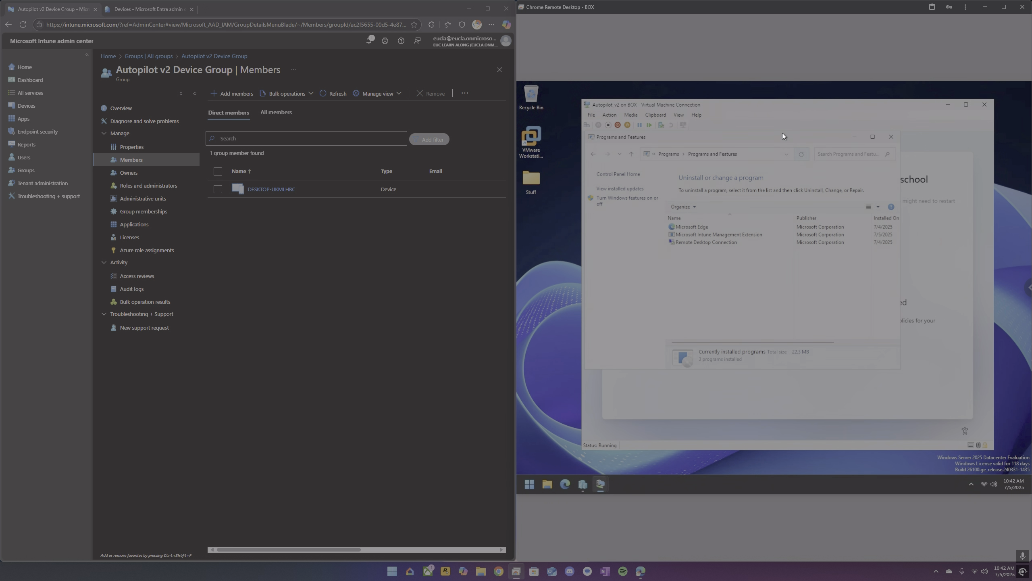
drag(774, 153, 729, 347)
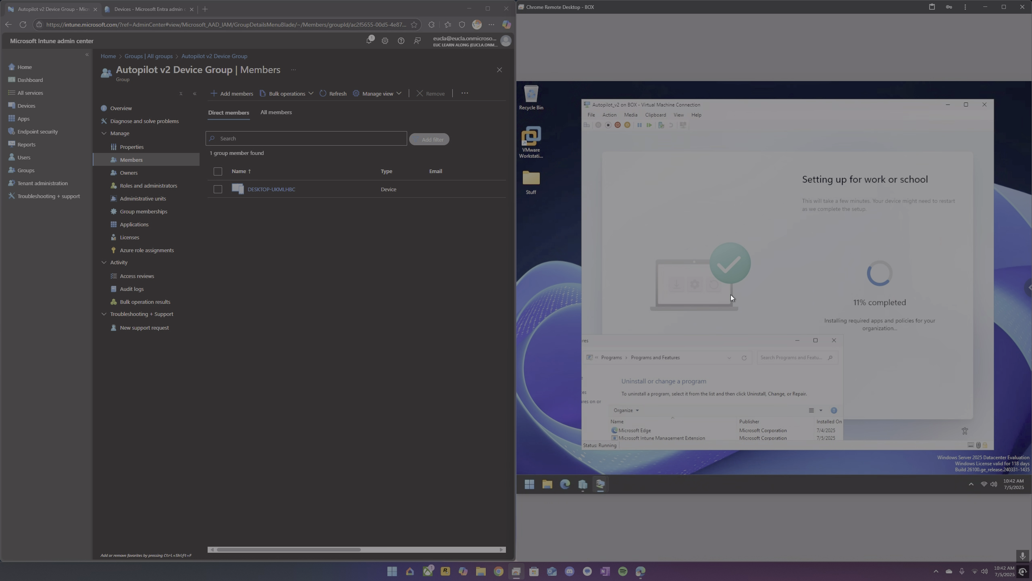
drag(715, 340, 724, 309)
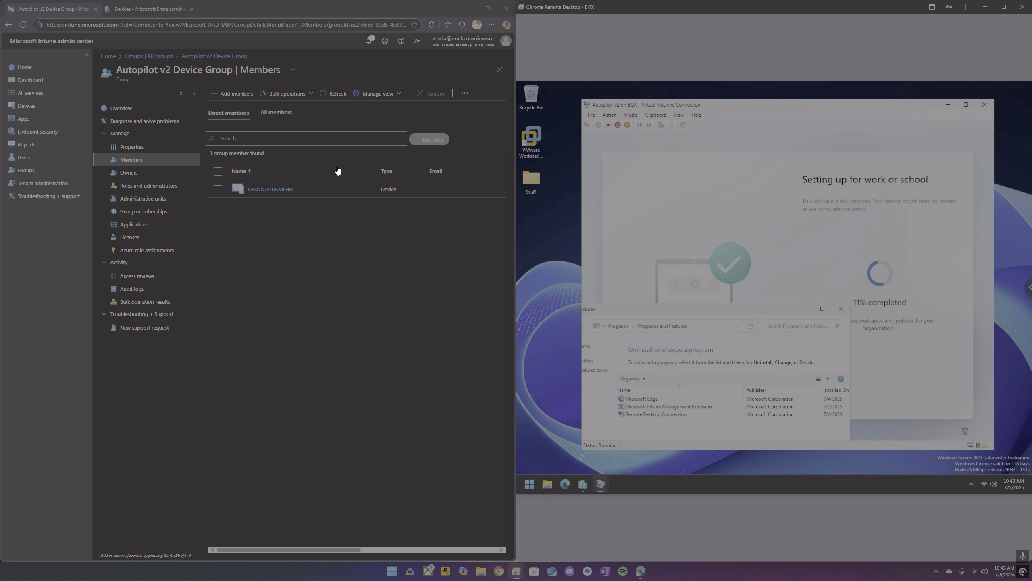
Open the Windows apps list and review the Autopilot Branding v3 app's properties.
click(158, 57)
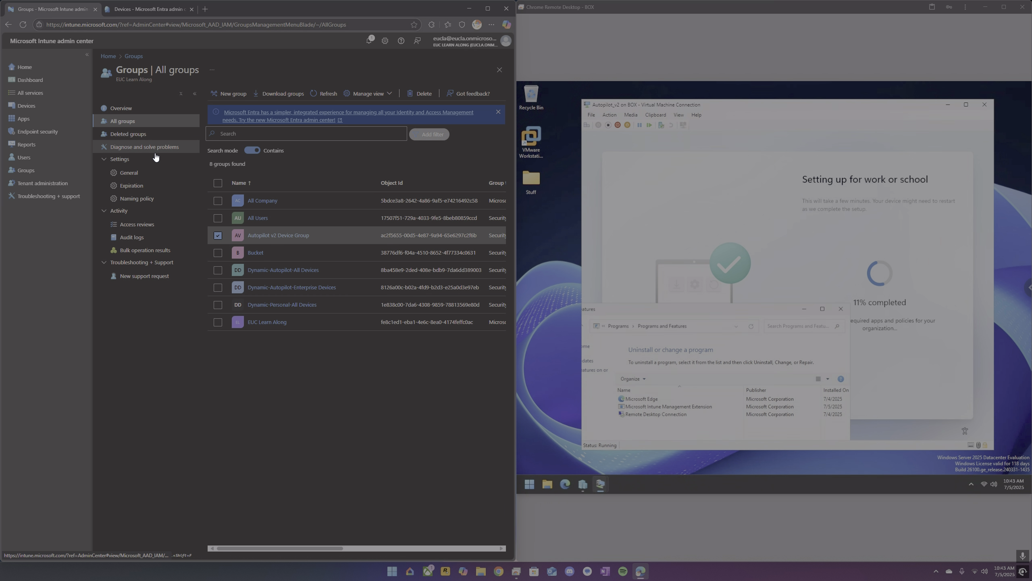
click(32, 106)
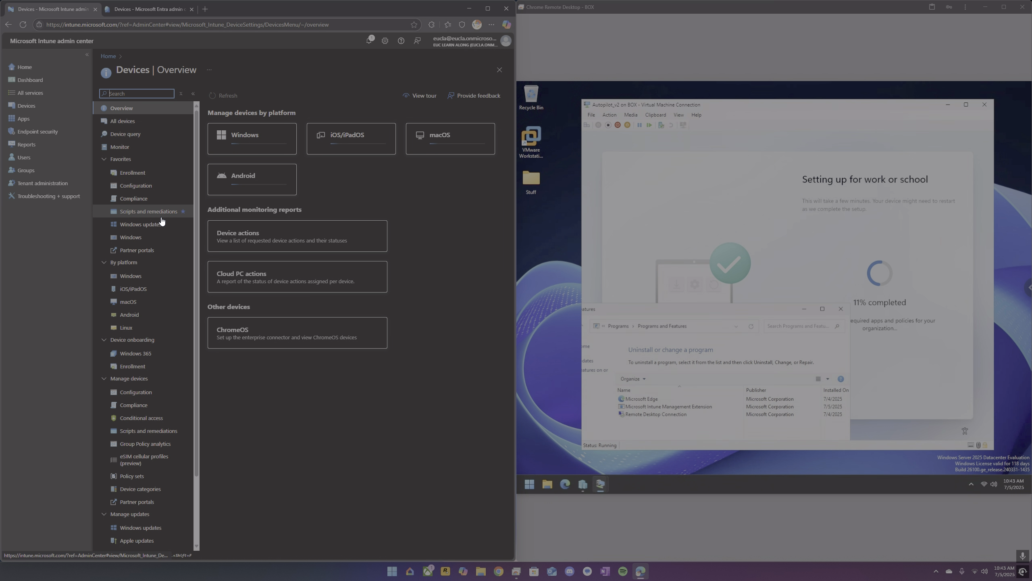
click(31, 121)
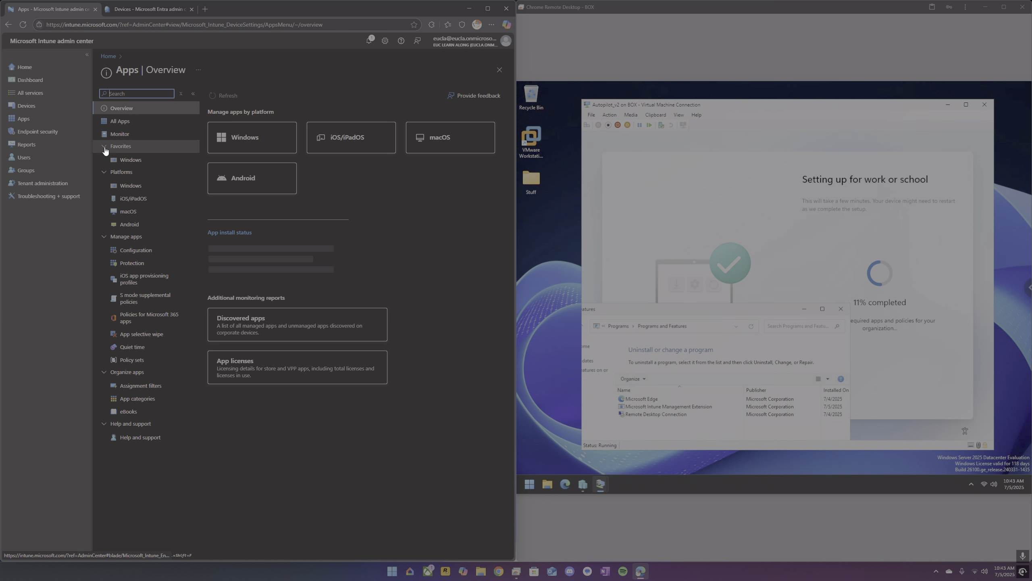
click(124, 160)
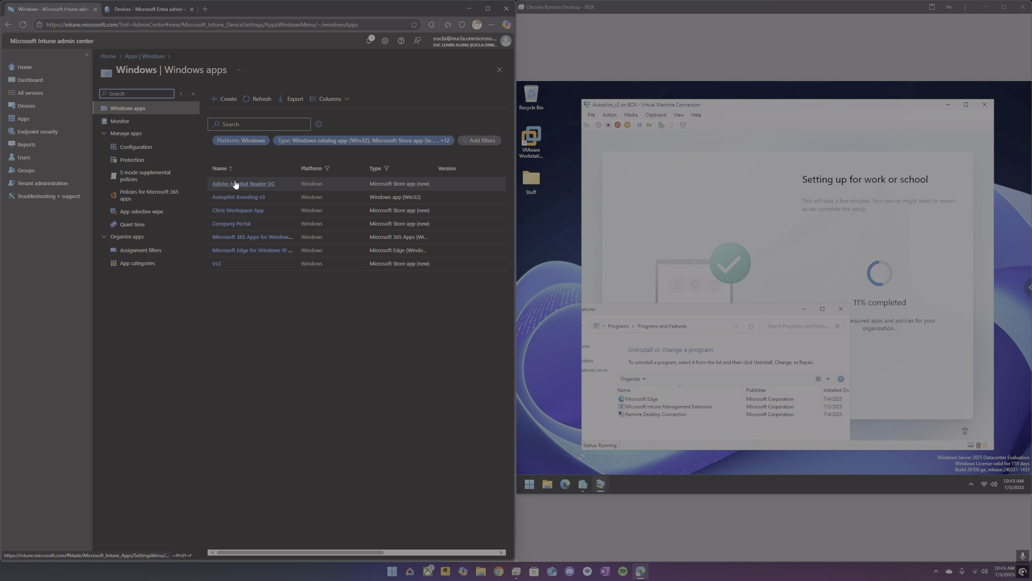
click(243, 203)
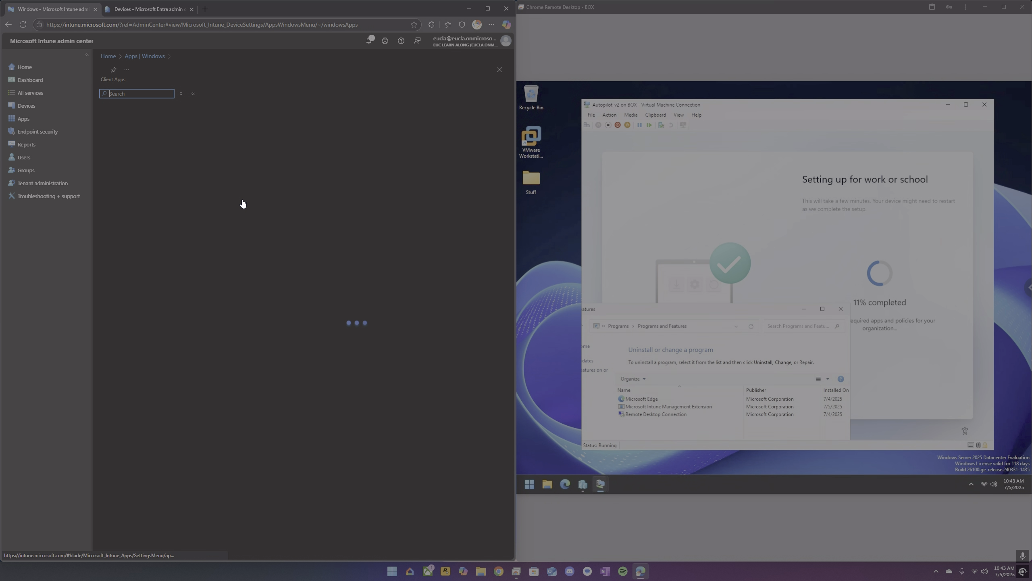
click(132, 135)
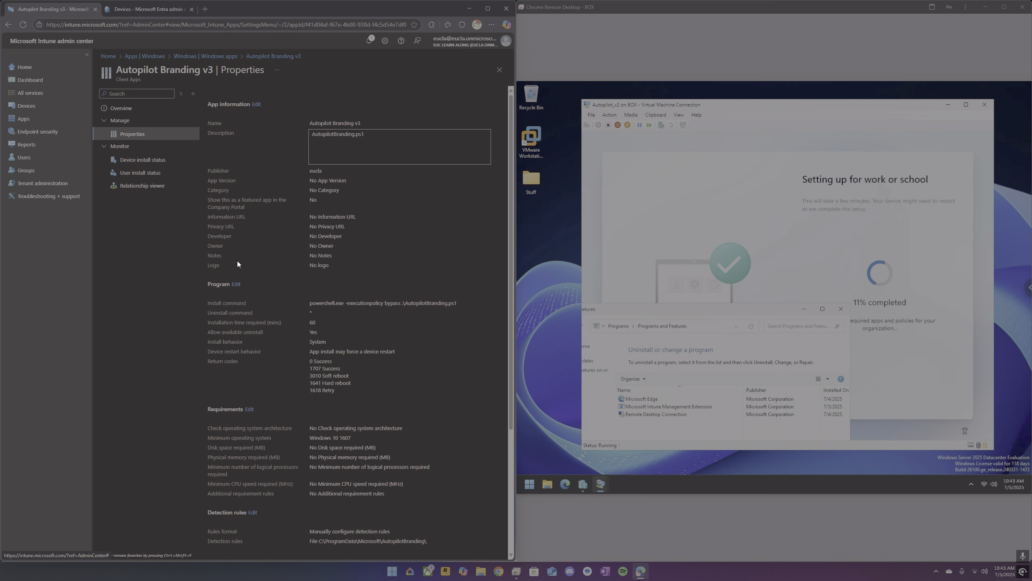
scroll(242, 260, down, 10)
scroll(282, 440, up, 3)
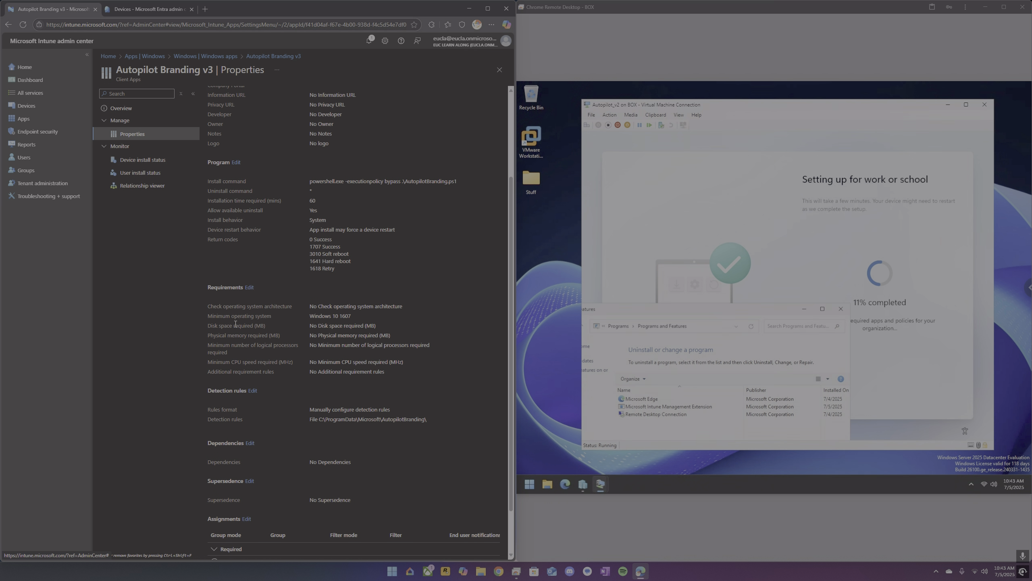
Open the Citrix Workspace App and review its properties.
click(206, 56)
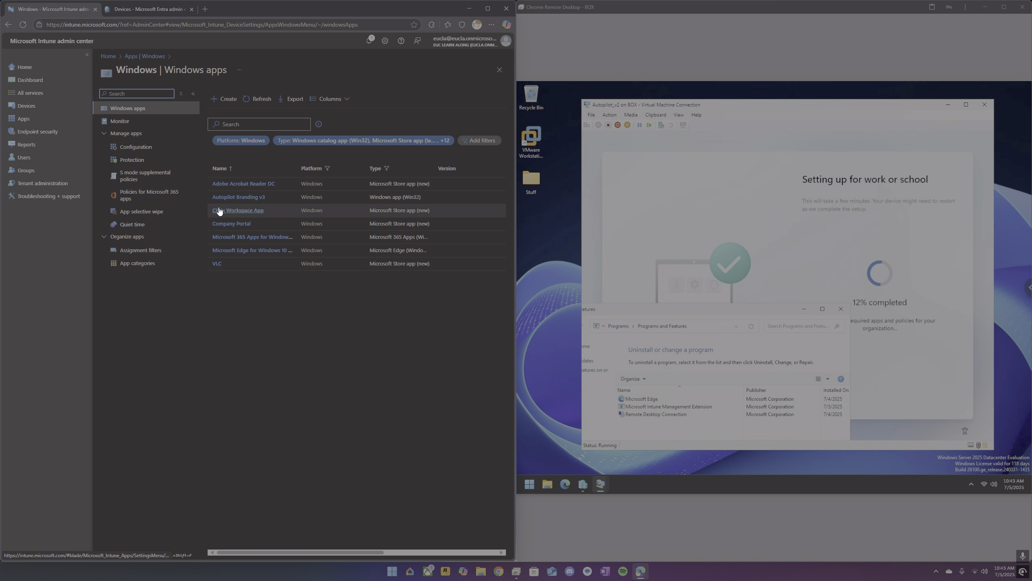
click(237, 211)
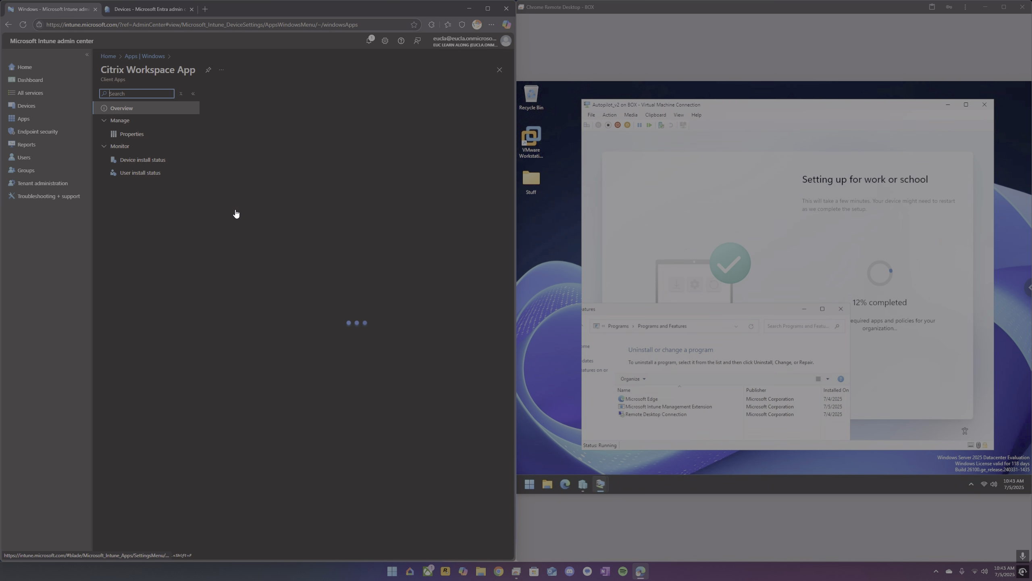
click(130, 135)
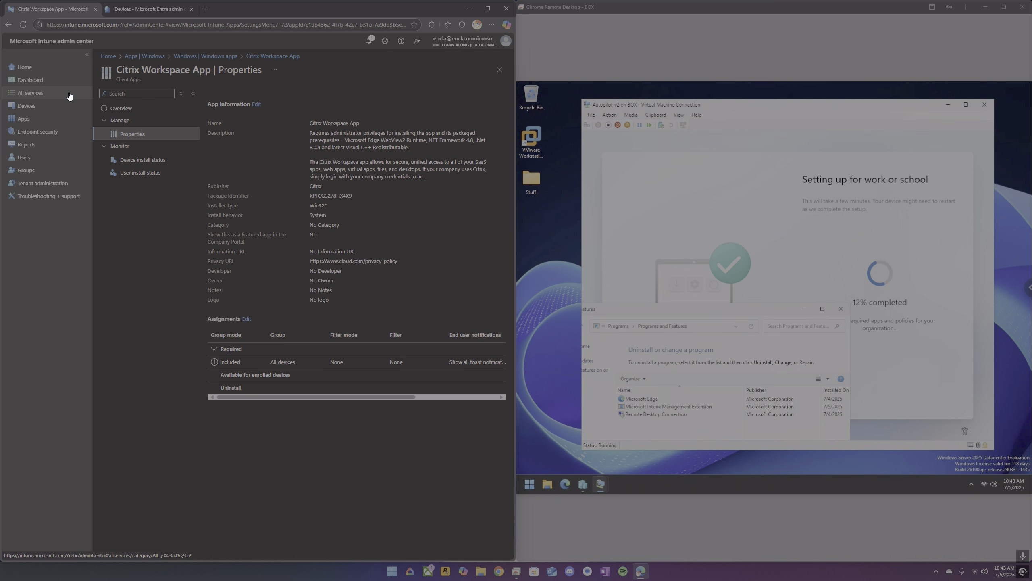
Open the Personal Device Deployment policy from the device preparation policies under enrollment.
click(32, 106)
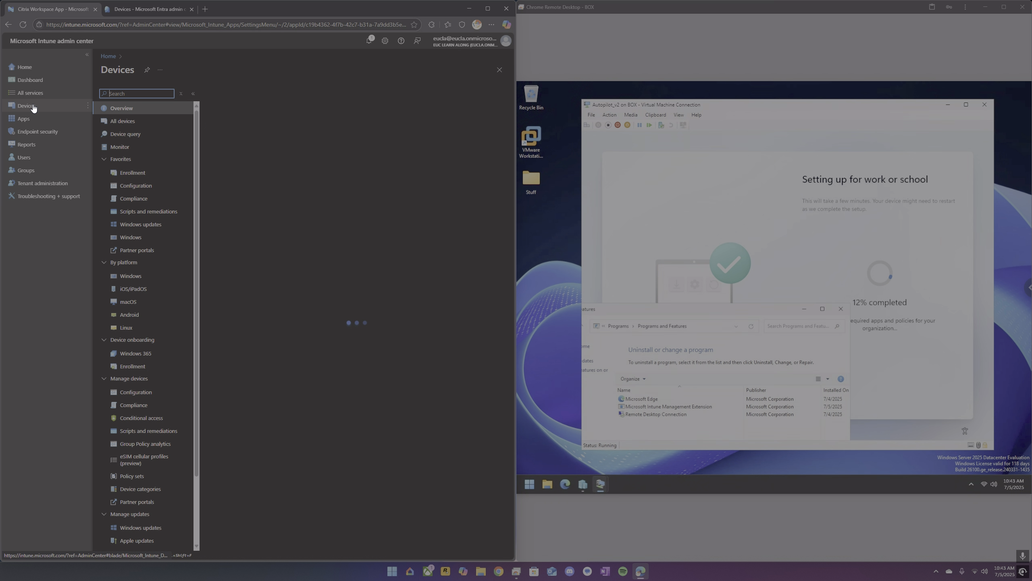
click(132, 174)
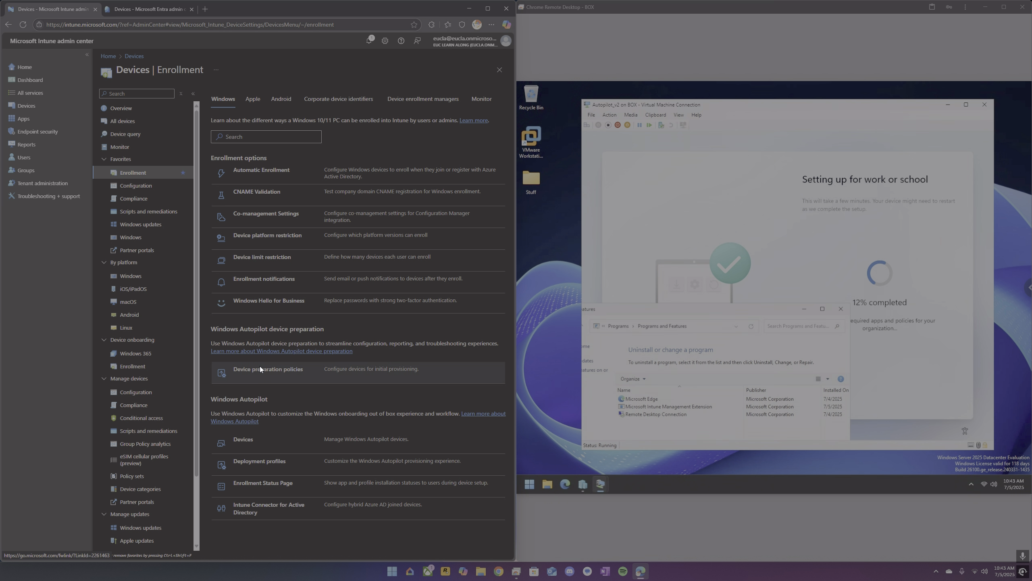
click(260, 368)
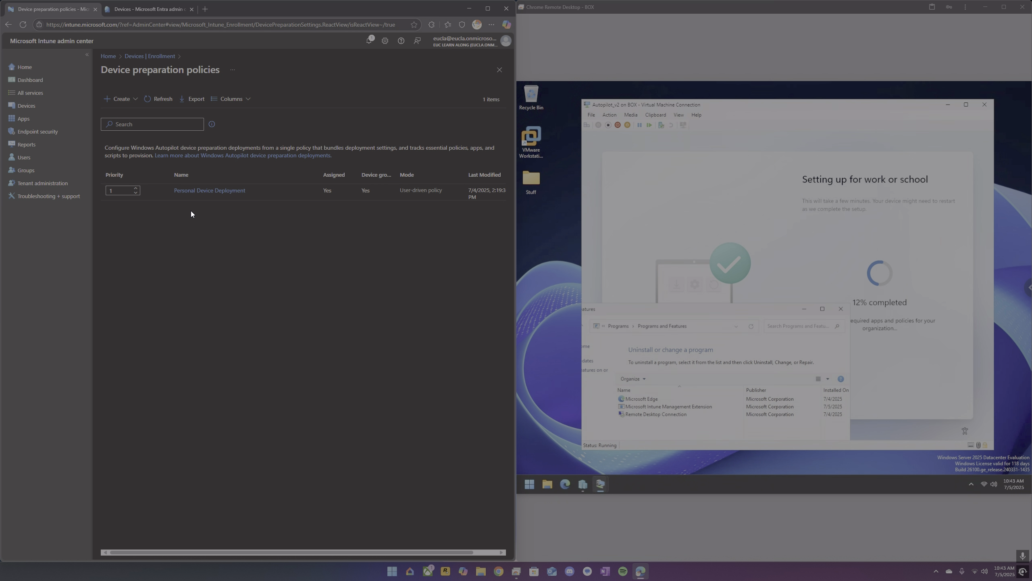
click(201, 191)
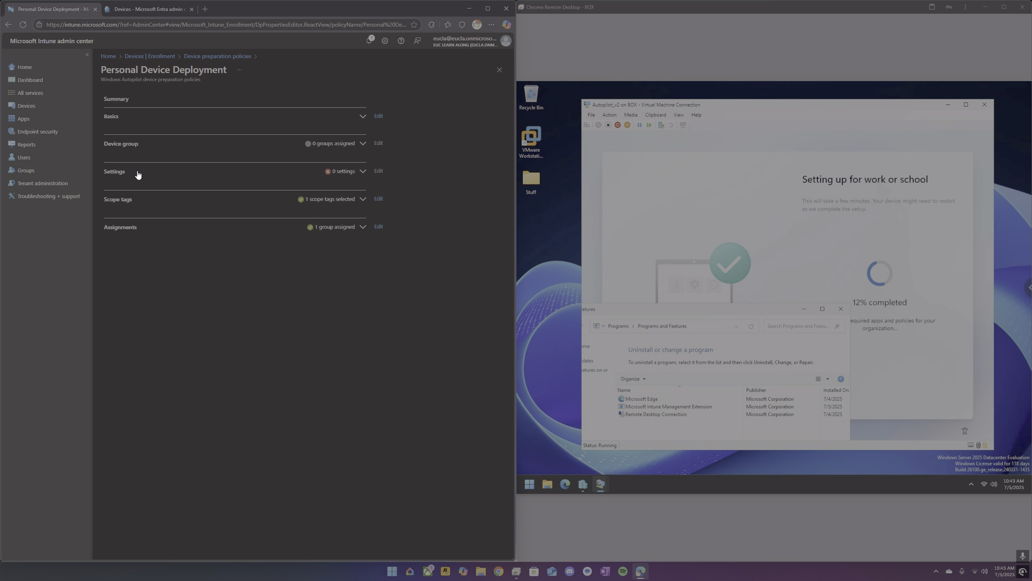
Expand the policy's settings, open them for editing and expand the Apps section.
click(365, 175)
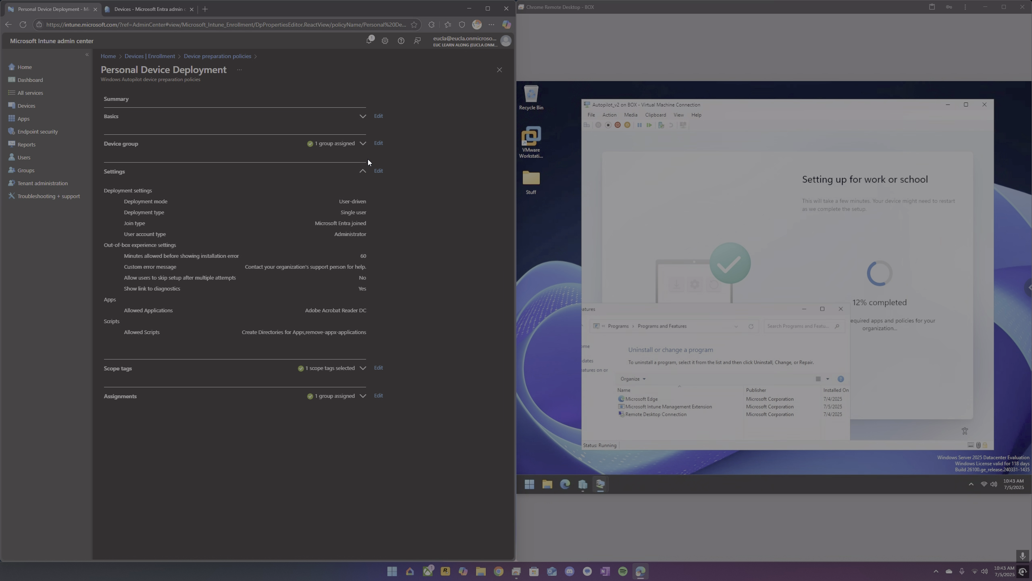
click(379, 172)
click(312, 185)
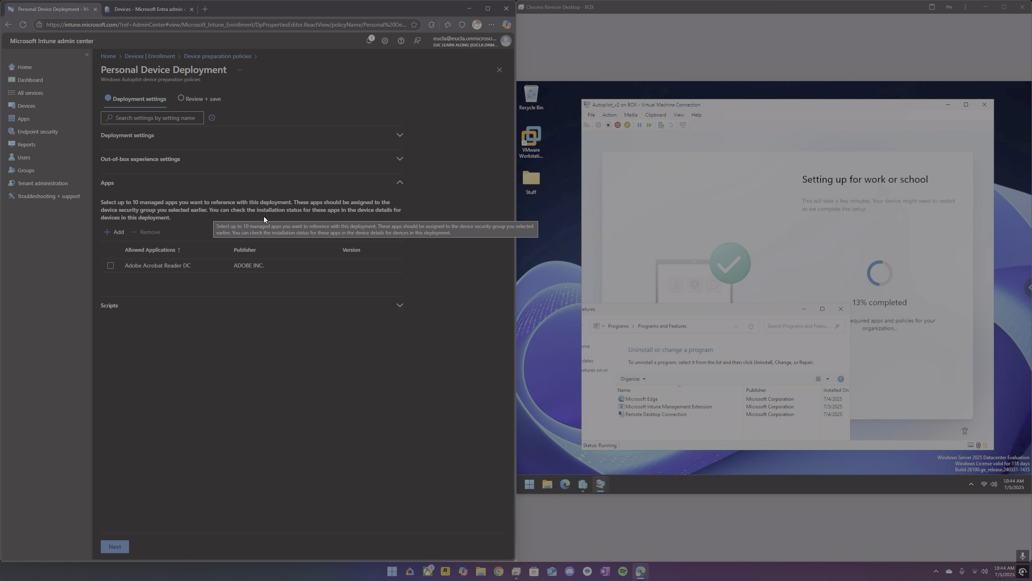
click(752, 327)
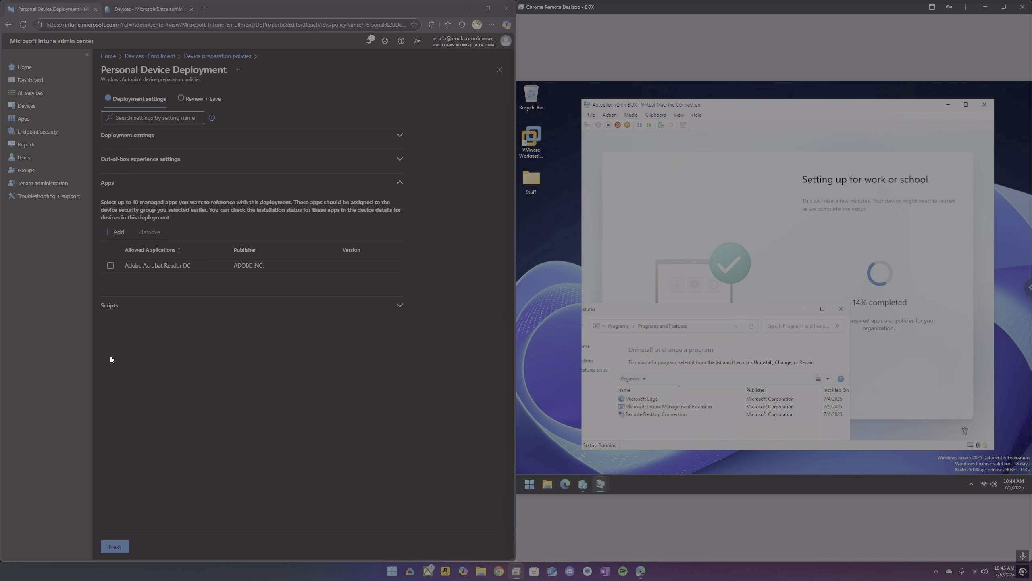
Open the Enterprise_Deployment Autopilot deployment profile and review its out-of-box experience settings in edit view without saving.
click(150, 57)
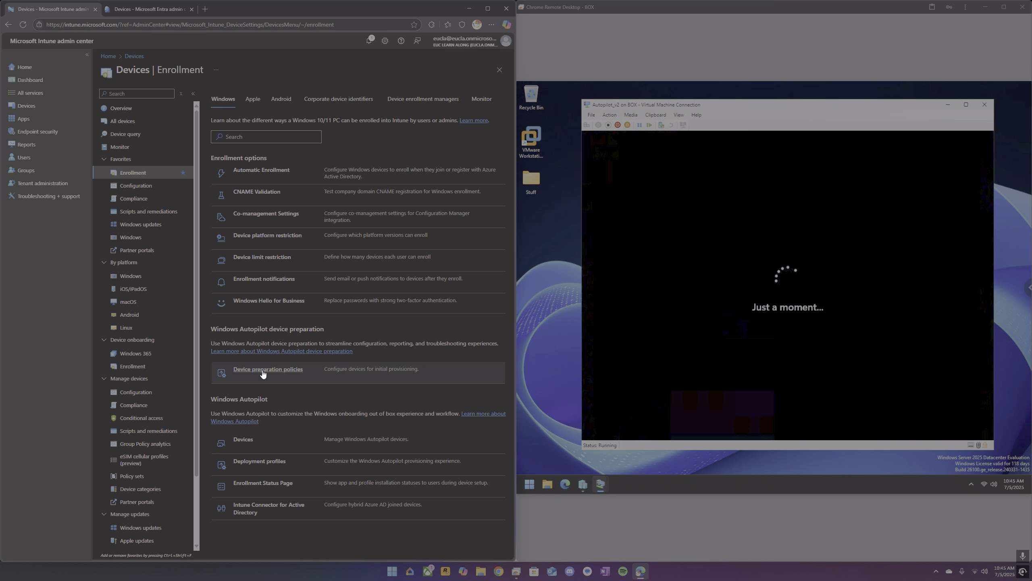
click(262, 465)
click(162, 156)
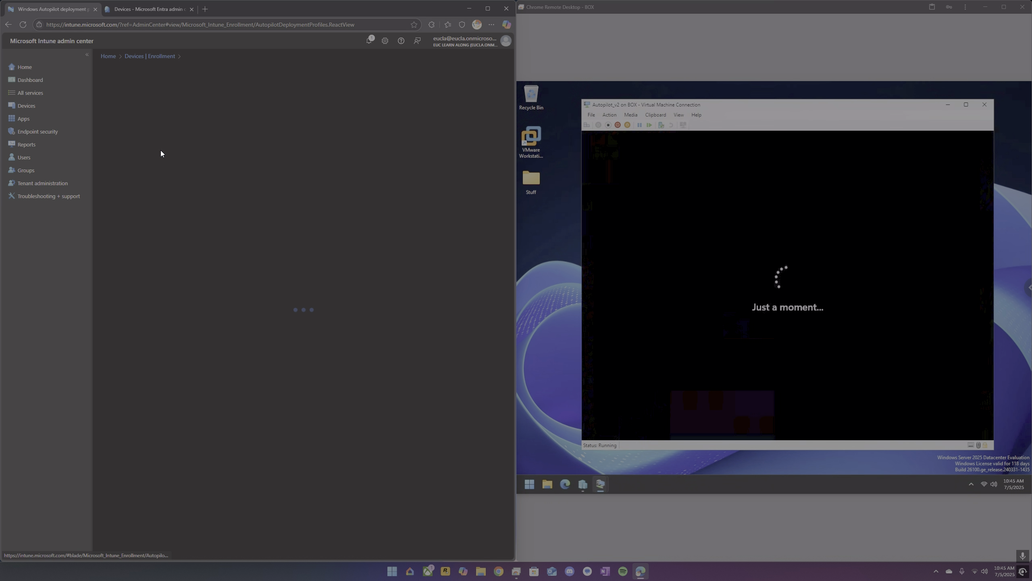
click(131, 135)
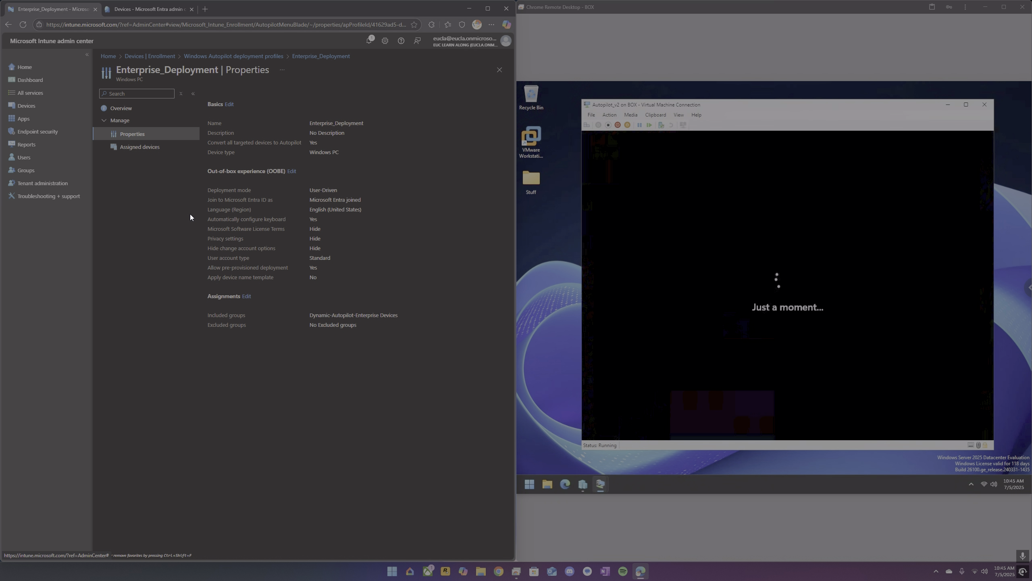
click(292, 171)
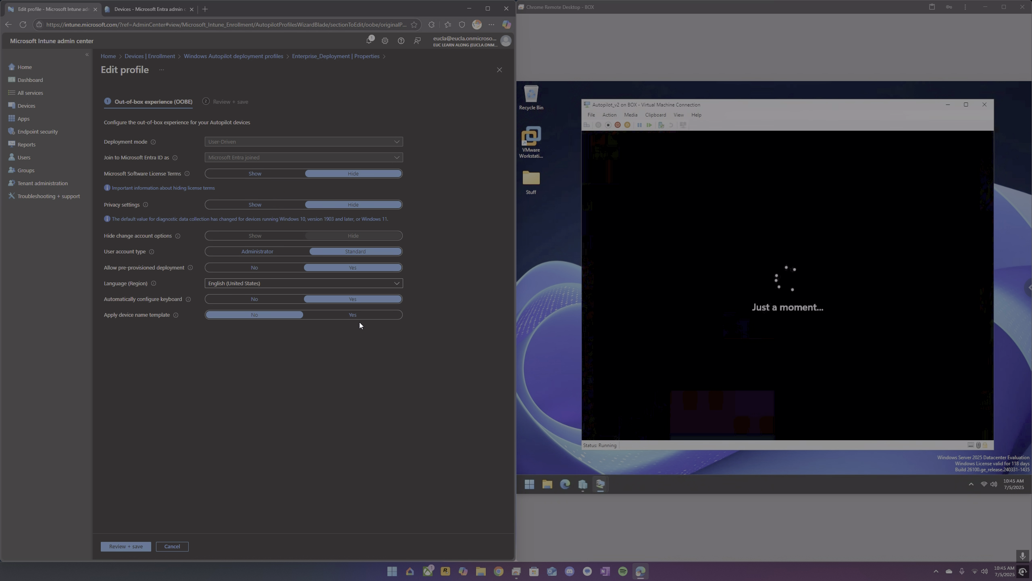
click(221, 56)
click(157, 57)
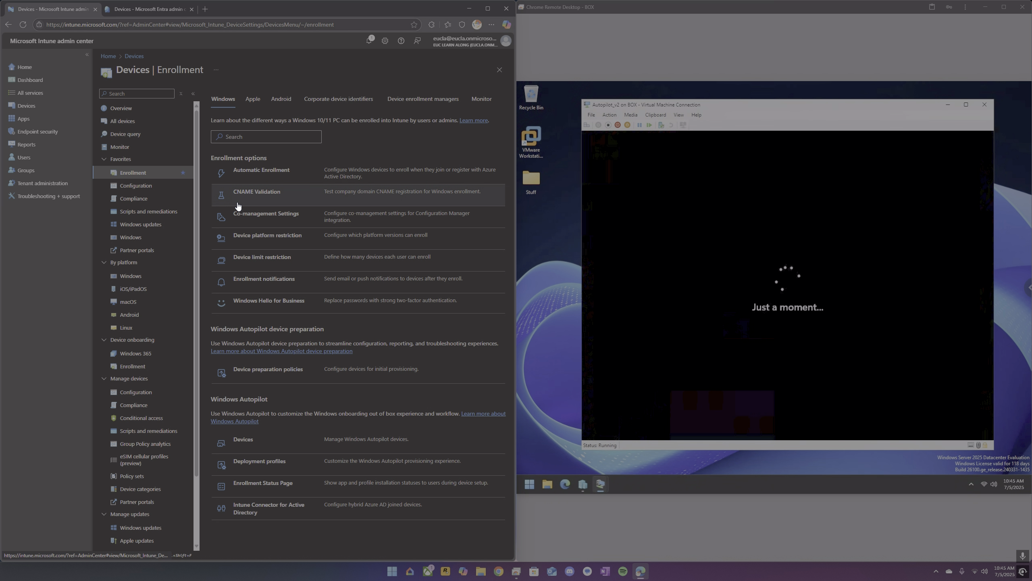
Open the Autopilot-ESP enrollment status page profile and review its settings in edit view.
click(261, 484)
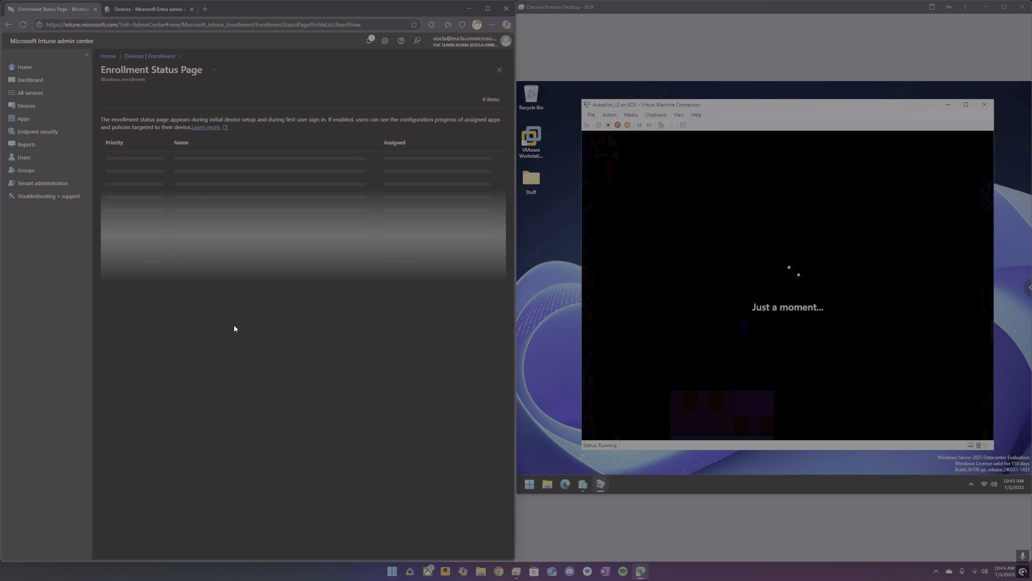
click(213, 158)
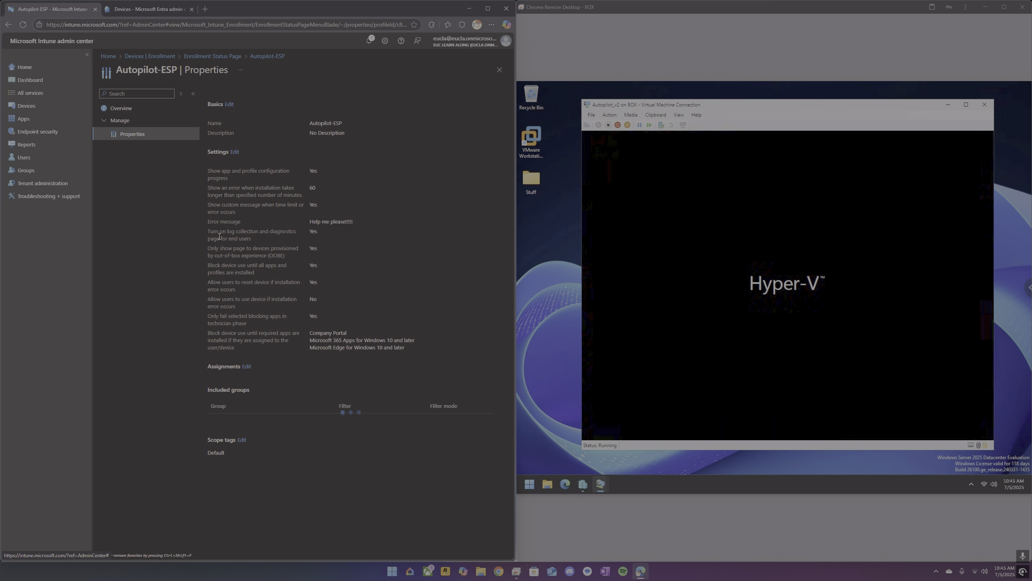
click(235, 152)
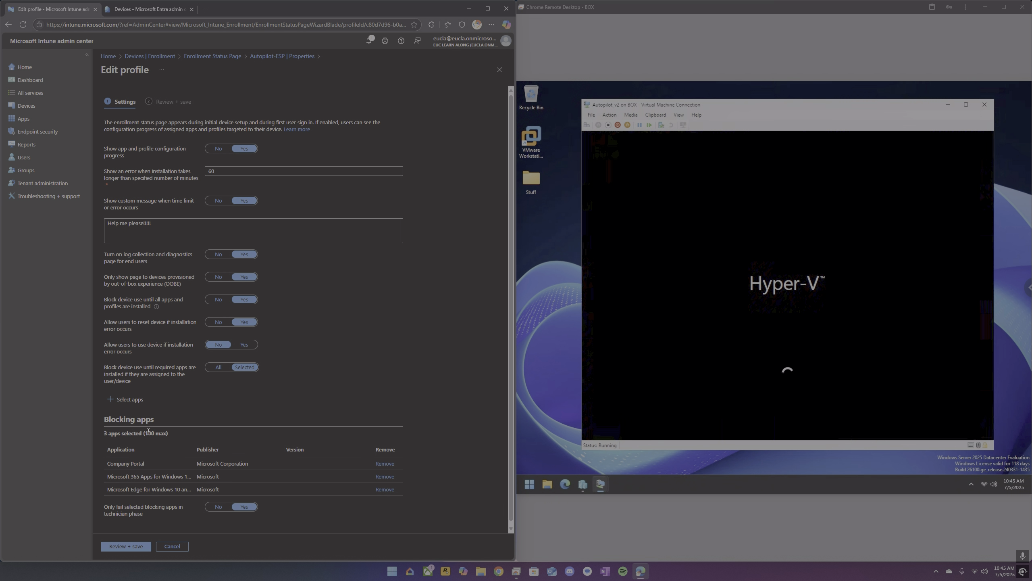
scroll(148, 431, down, 1)
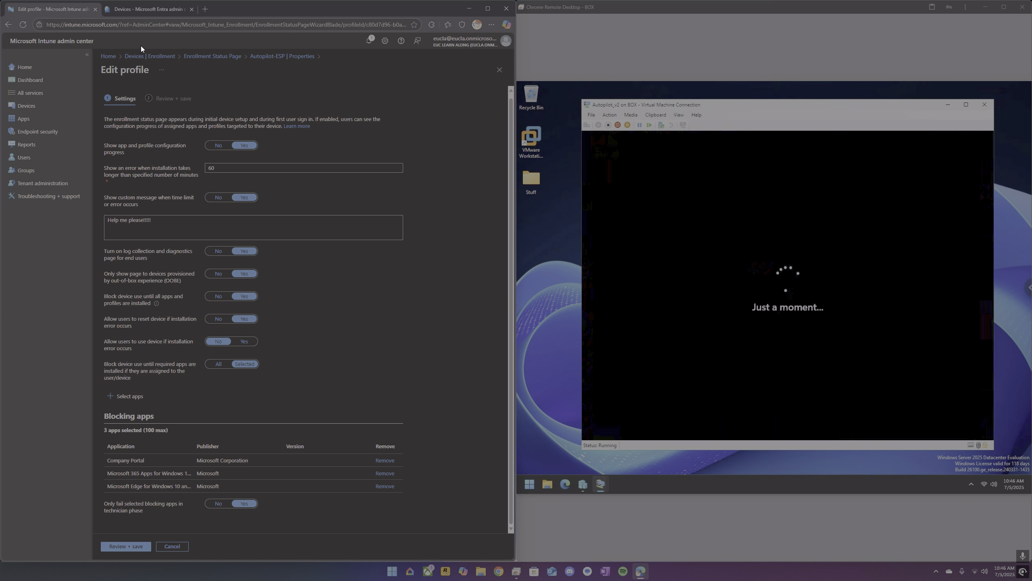
Open the Windows devices list and widen the device name column.
click(36, 106)
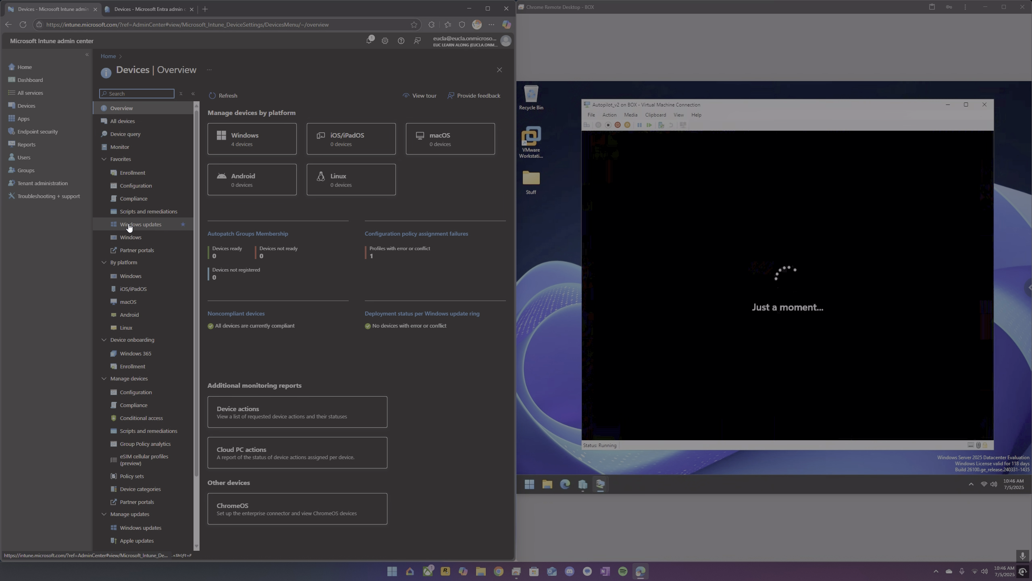
click(132, 237)
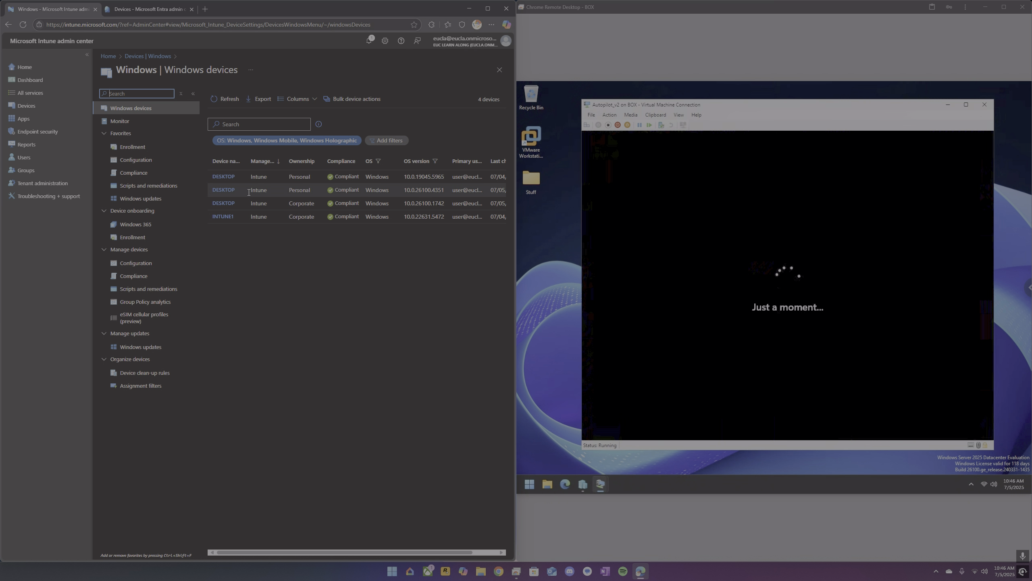
drag(269, 159, 283, 159)
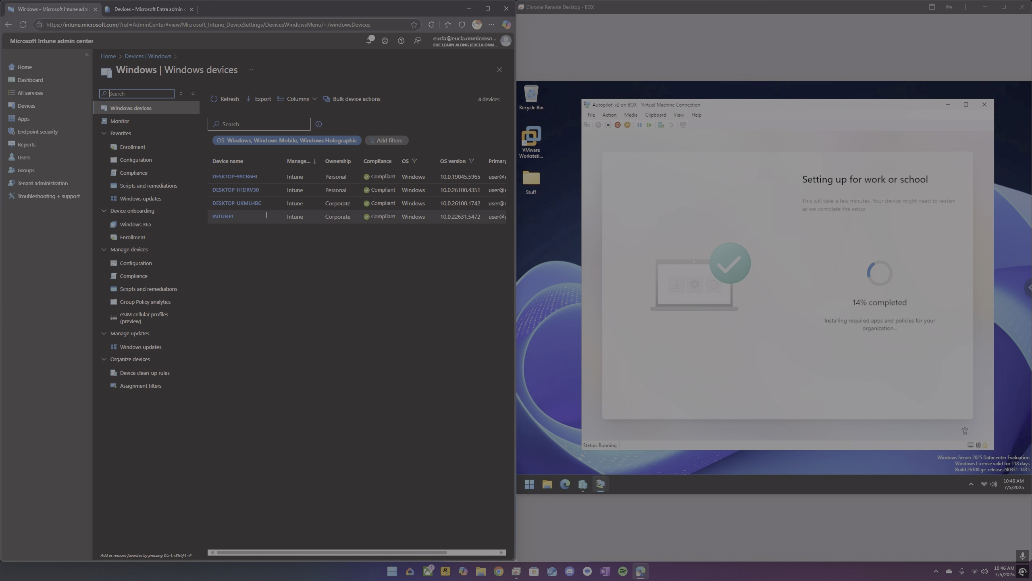
On the VM, open an elevated command prompt during setup and run control panel.
click(752, 368)
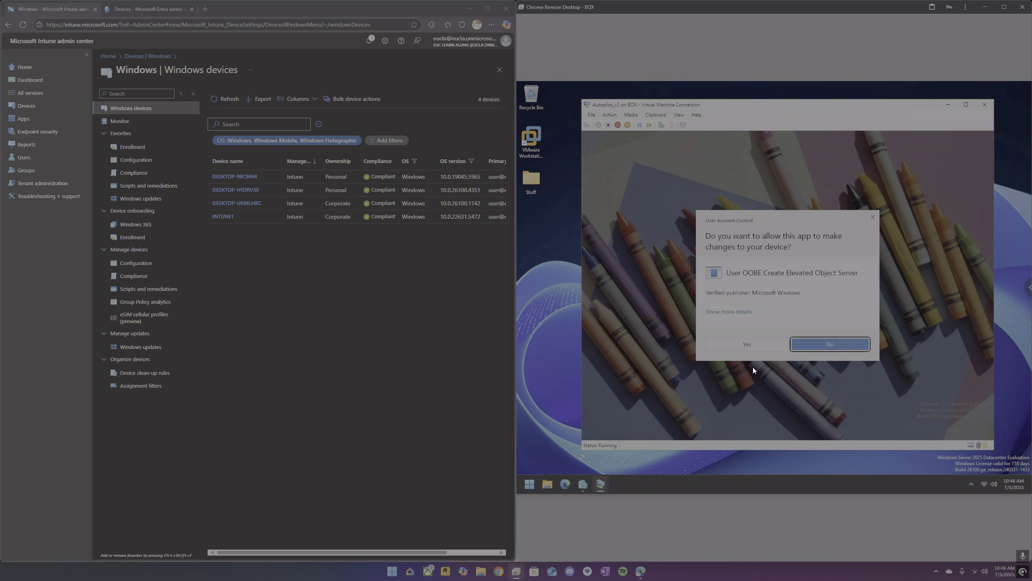
click(745, 349)
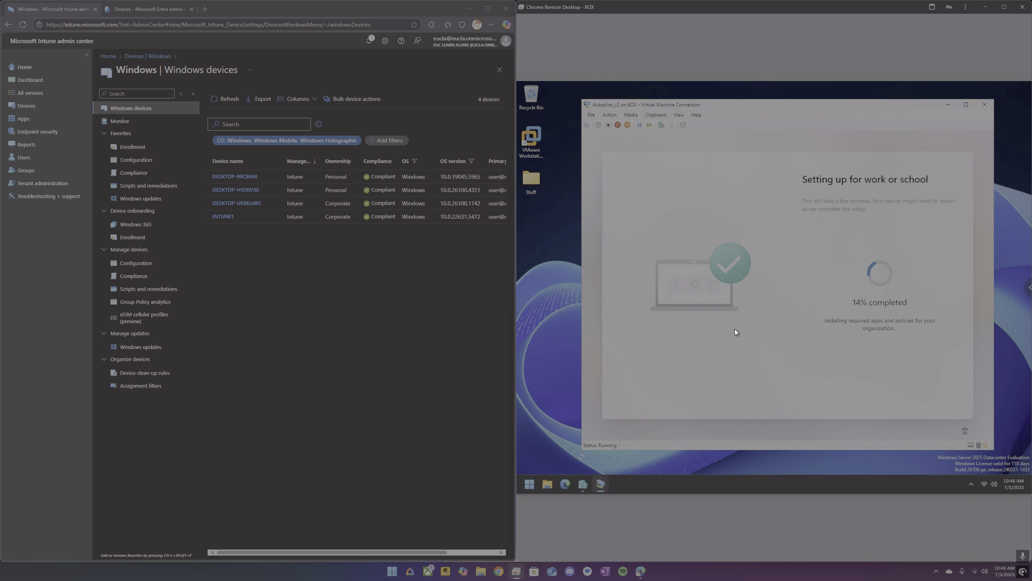
click(725, 317)
text(control pan)
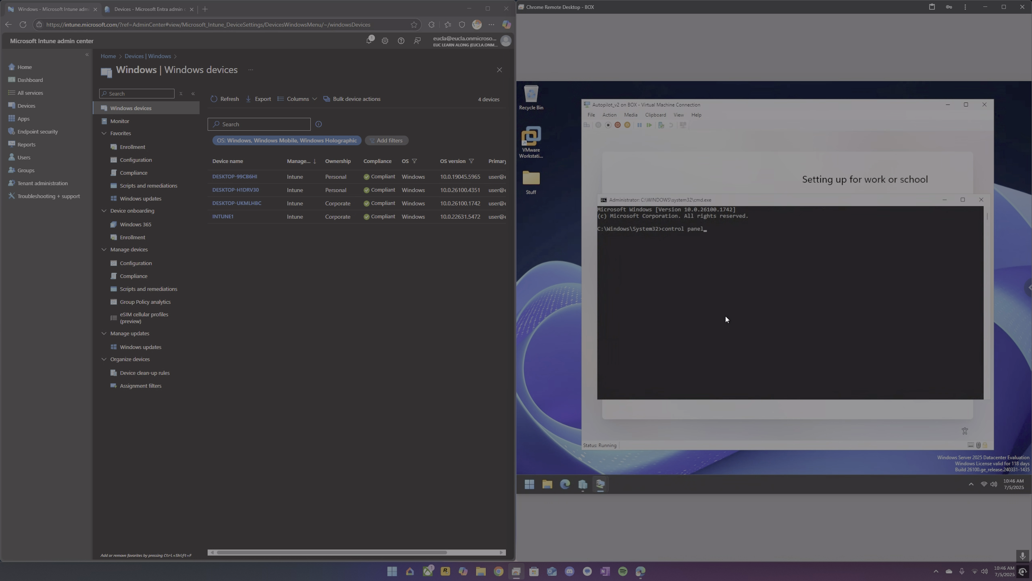
text(el)
key(Return)
Open the Windows apps list in the admin center.
click(31, 120)
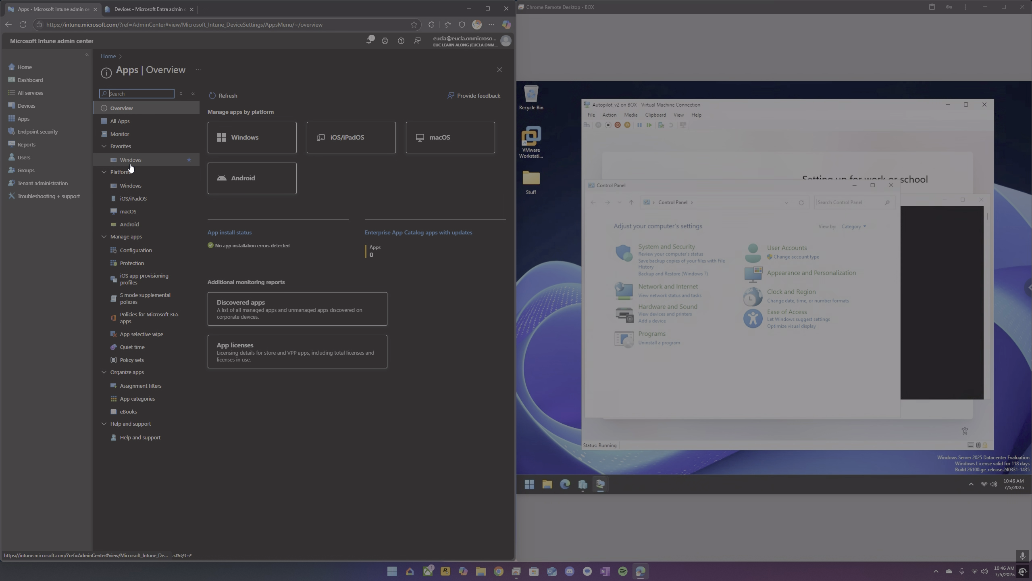
click(130, 162)
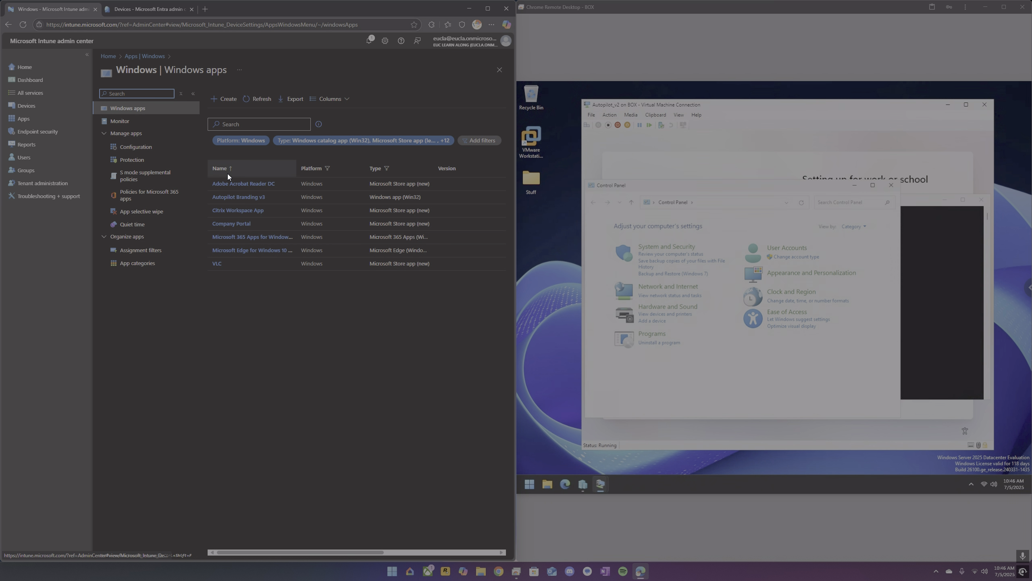
On the VM, open Programs and Features from Control Panel and reposition its window.
click(669, 344)
click(670, 346)
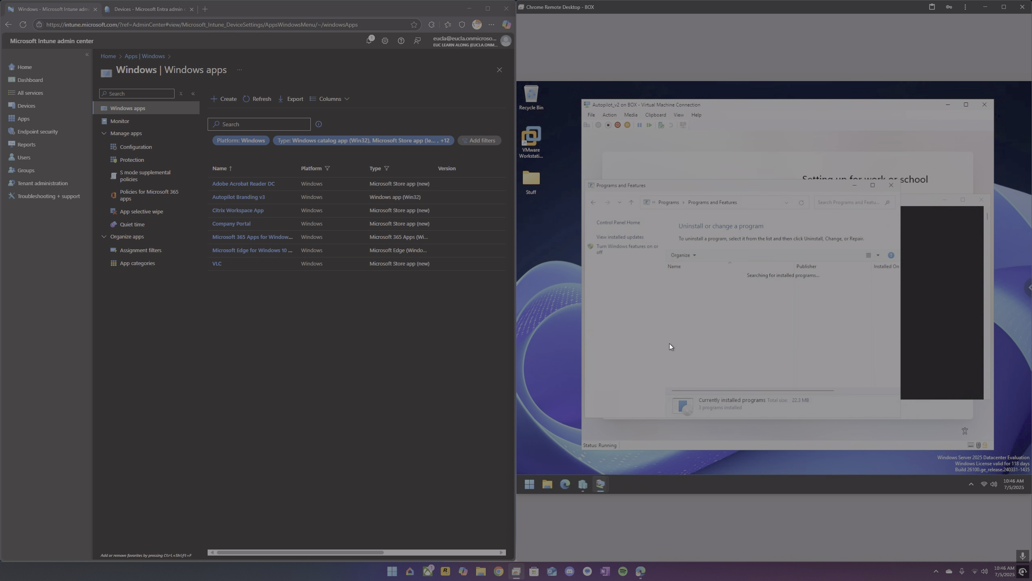
click(984, 201)
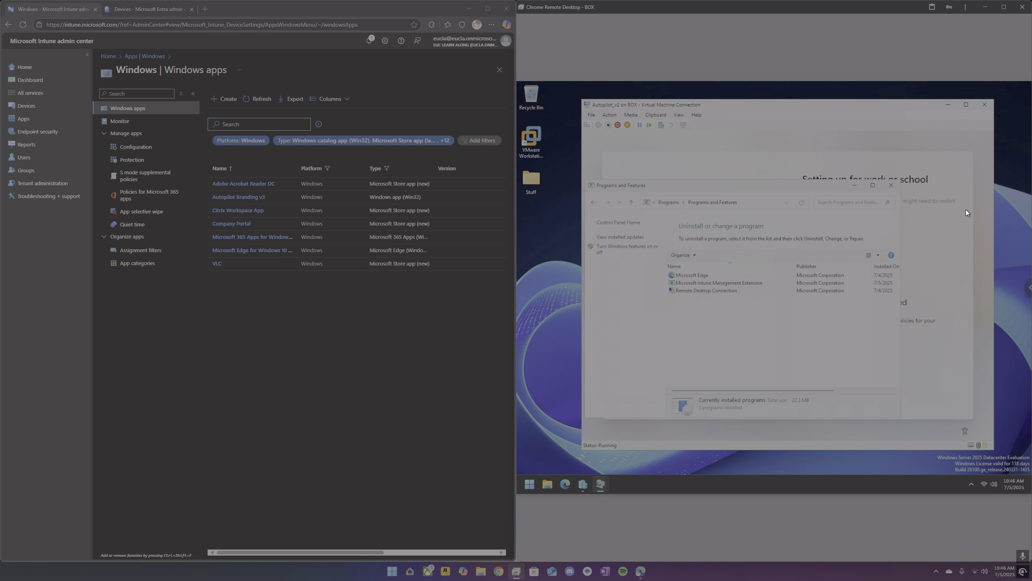
drag(800, 186, 732, 215)
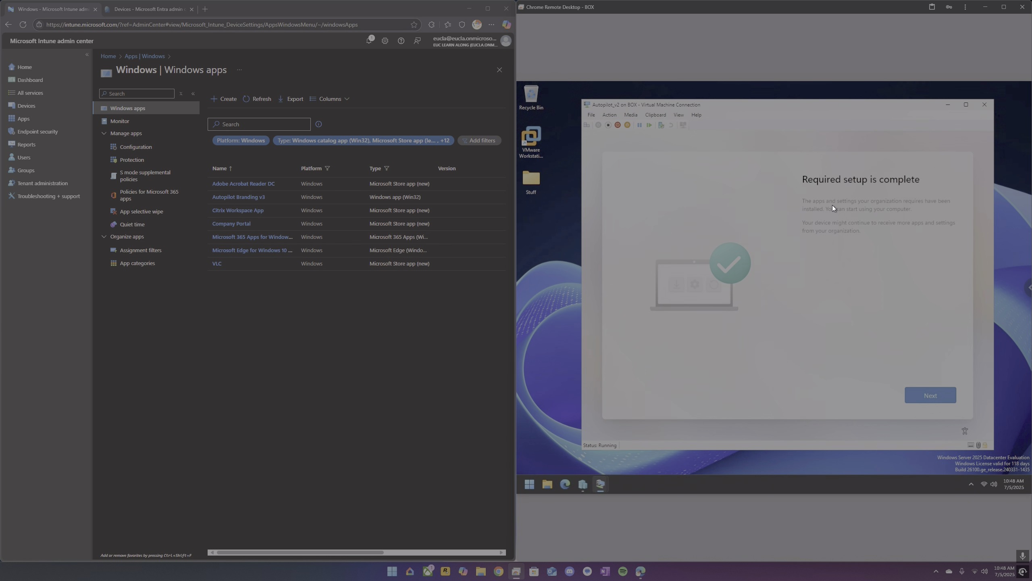
Continue to the VM's privacy settings, turn off location, find my device, inking and tailored experiences, set diagnostic data to Required only, and accept.
click(934, 394)
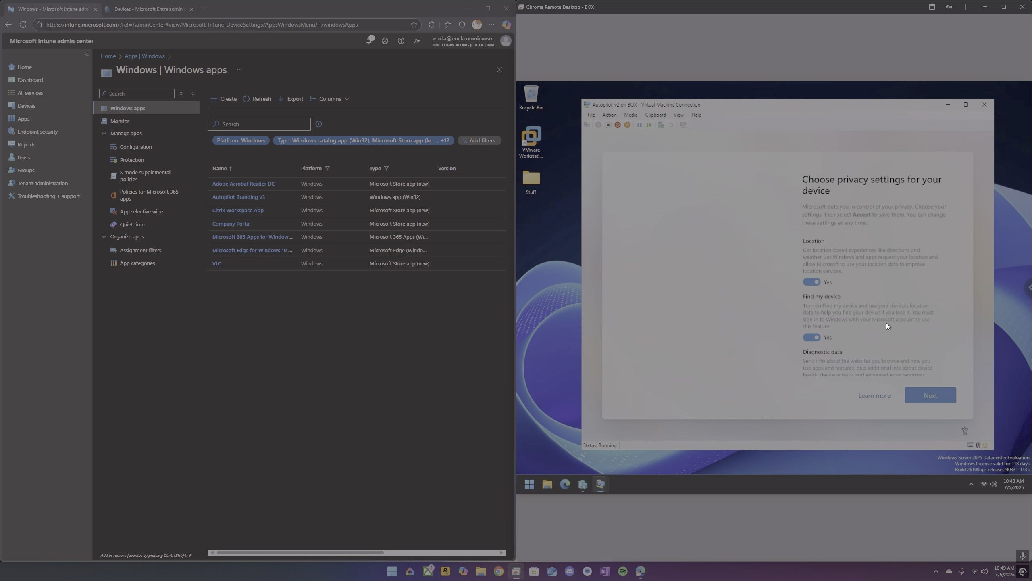
click(814, 283)
click(818, 330)
scroll(817, 321, down, 1)
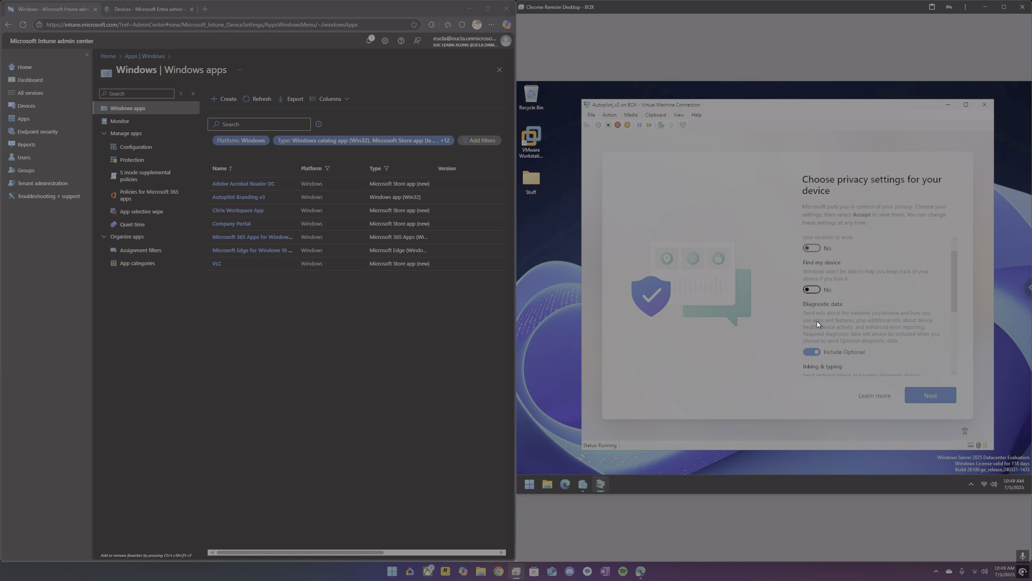
click(811, 336)
scroll(816, 320, down, 2)
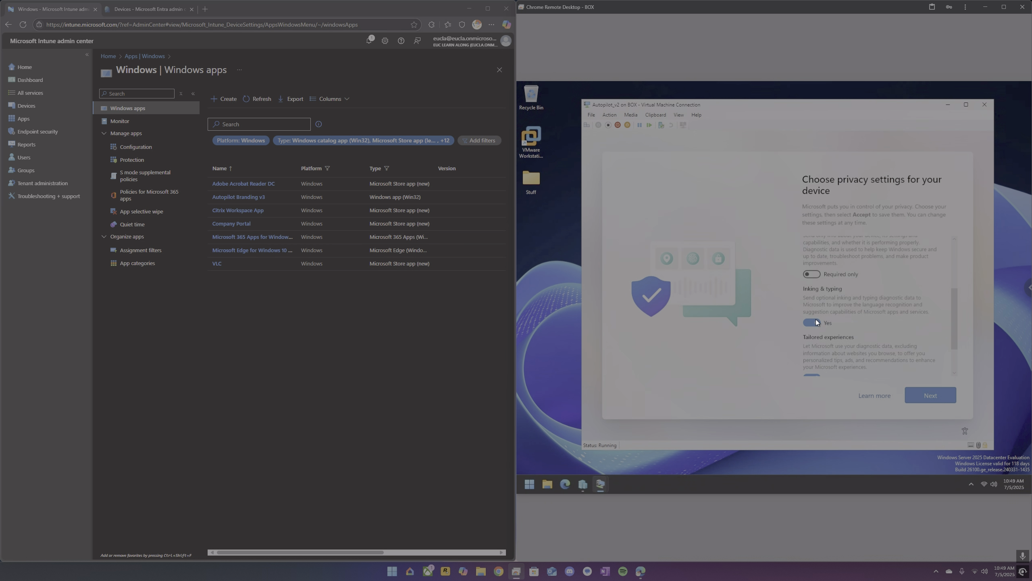
click(814, 357)
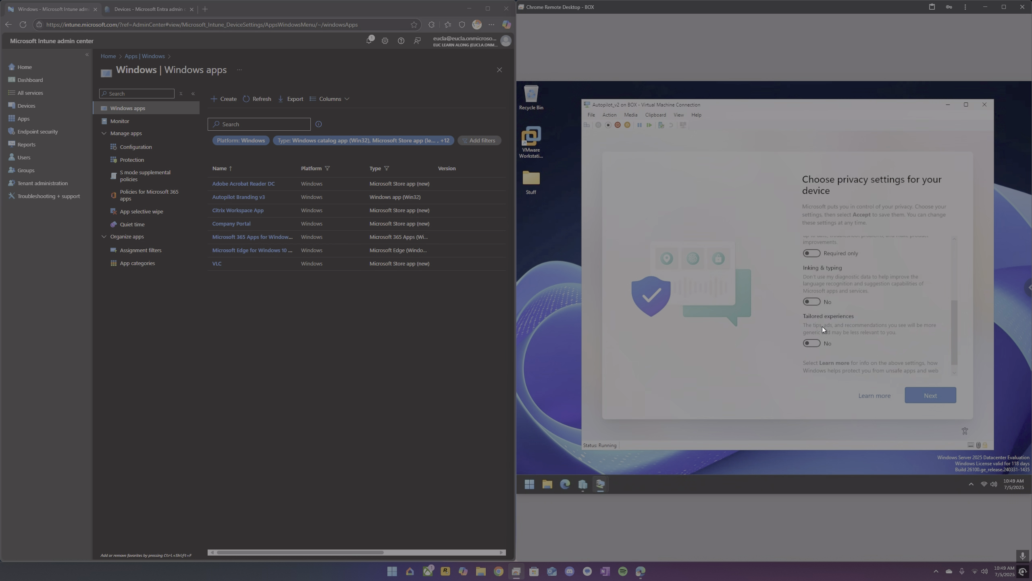
scroll(823, 327, down, 1)
scroll(822, 329, up, 3)
scroll(821, 329, up, 1)
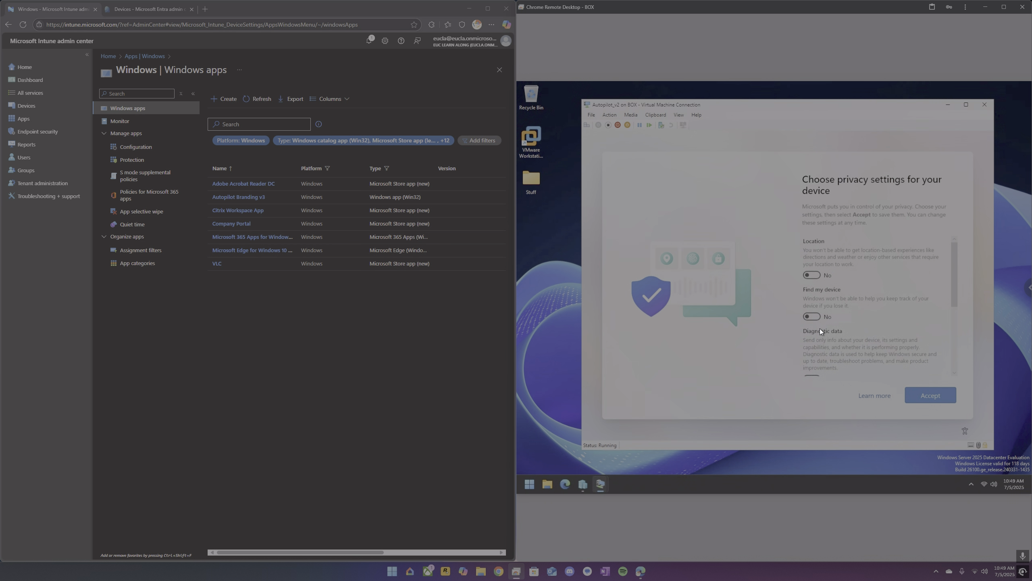
scroll(819, 328, down, 4)
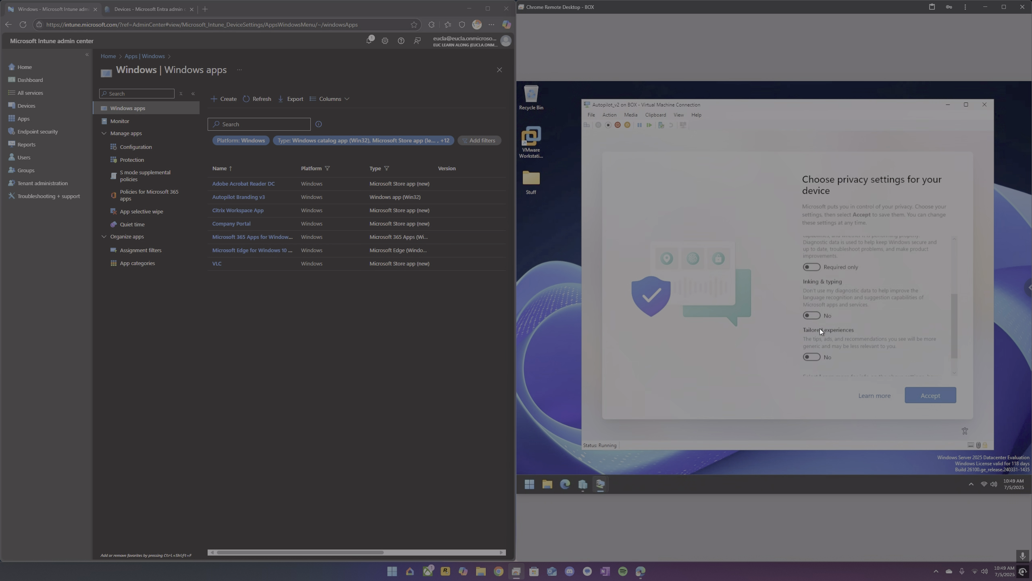
click(921, 392)
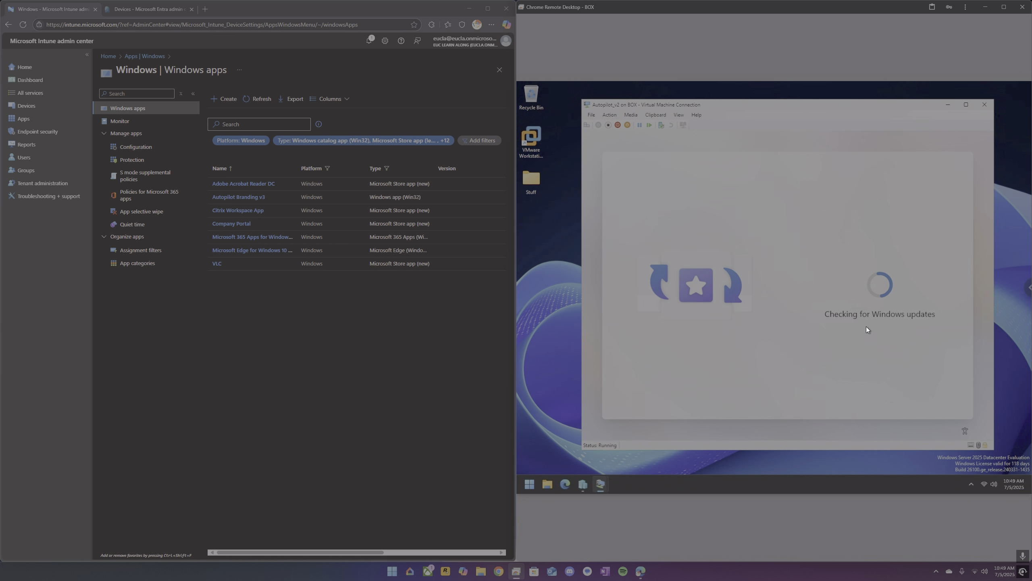
Open the Adobe Acrobat Reader DC app's properties and return to the Windows apps list.
click(278, 184)
click(254, 185)
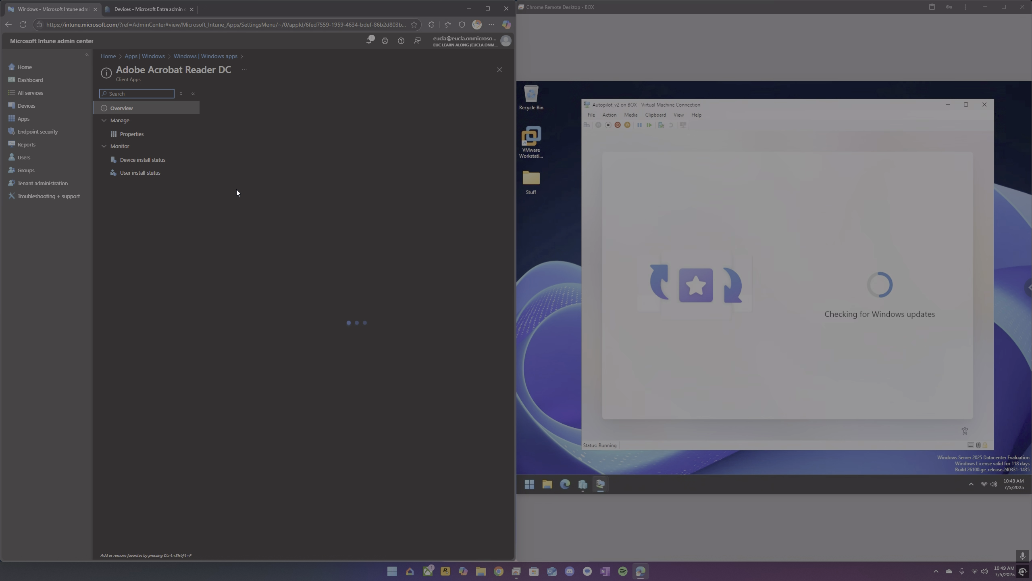
click(138, 138)
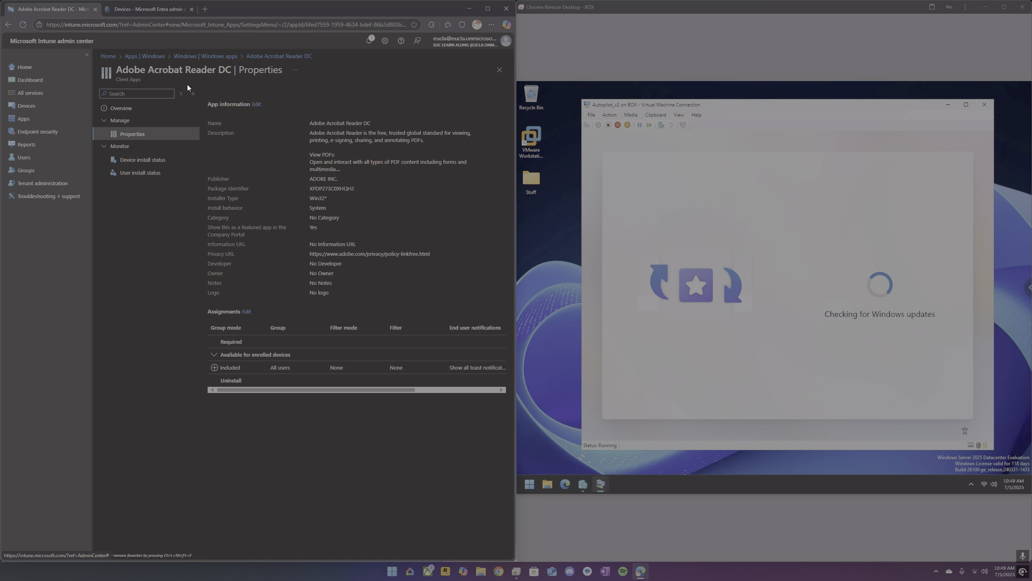
click(213, 57)
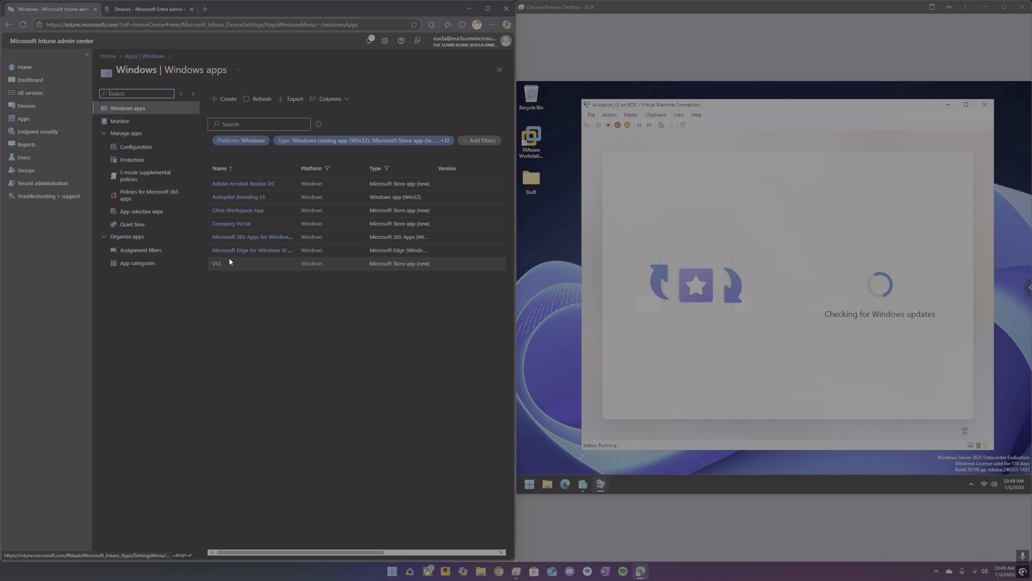
Open the VLC app's properties and return to the Windows apps list.
click(218, 264)
click(151, 136)
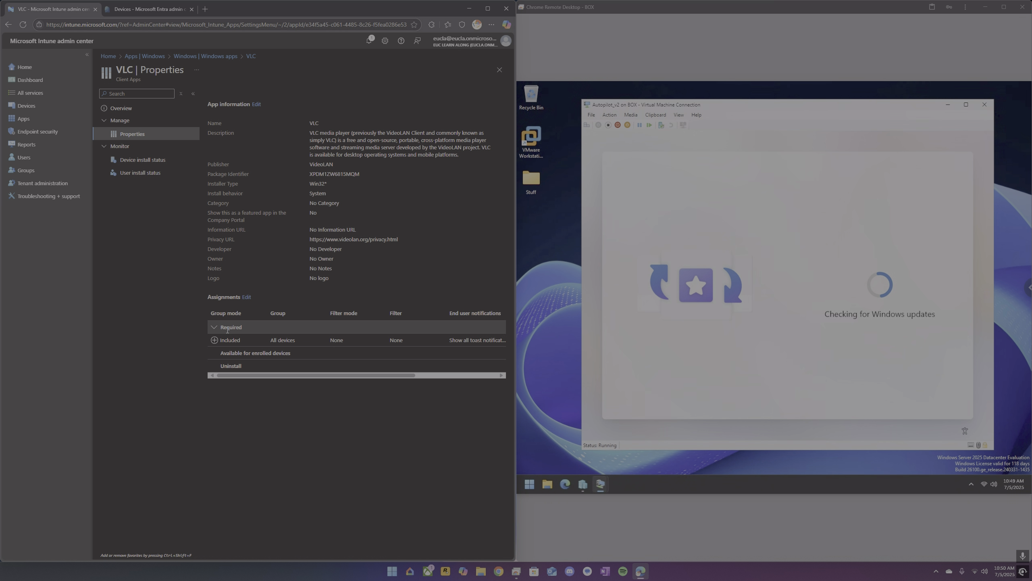
click(200, 58)
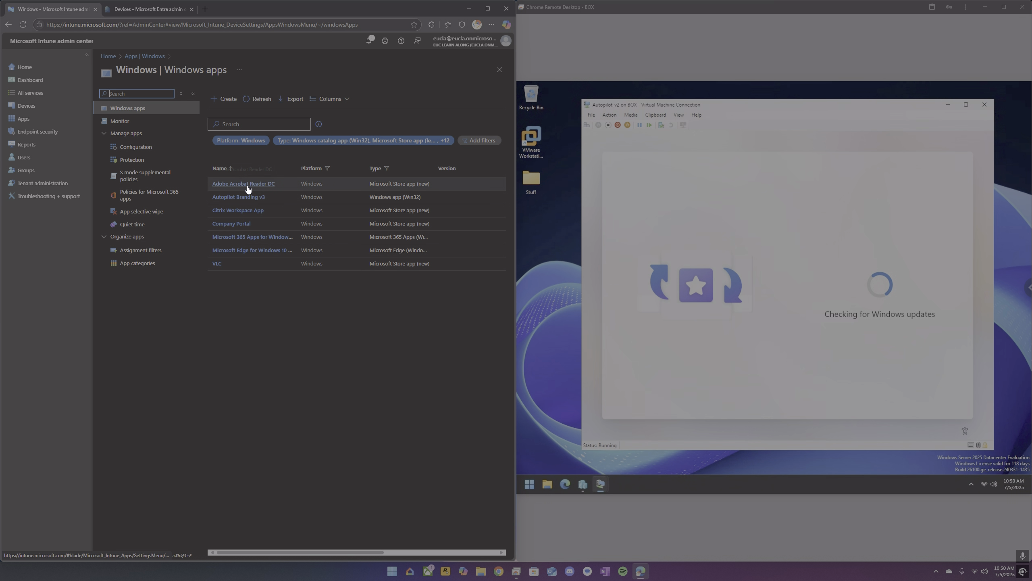
Review the Autopilot Branding v3 app's properties, including program and detection rules, then return to the apps list.
click(247, 202)
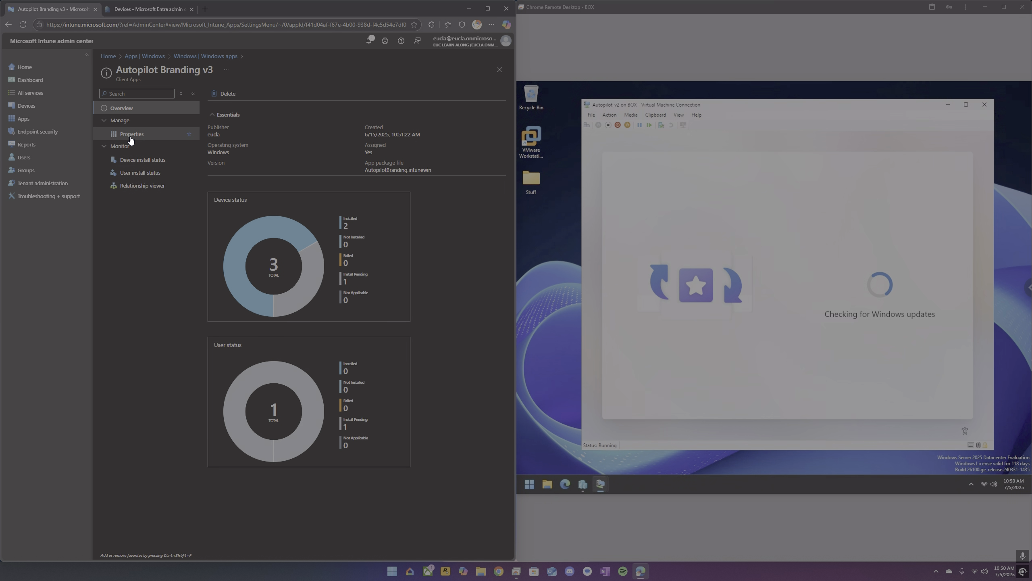
click(133, 136)
scroll(271, 370, down, 10)
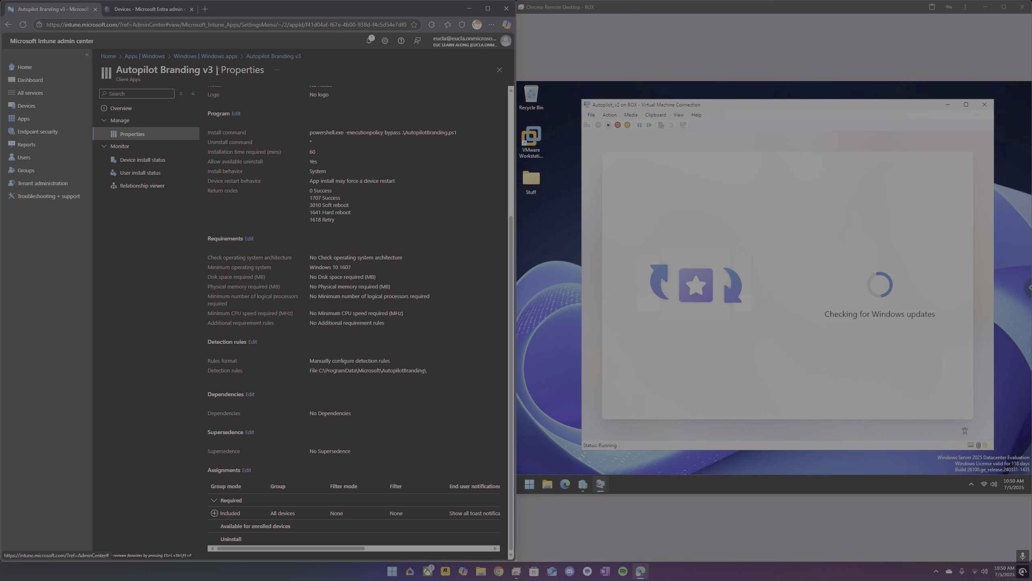
click(206, 56)
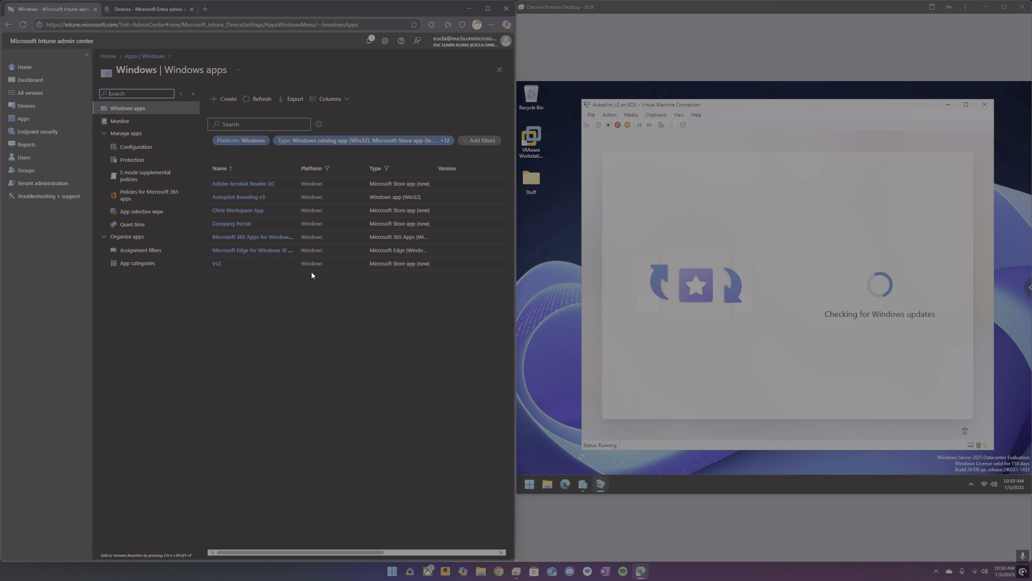
Open an elevated command prompt on the VM during the update check and launch Control Panel from it.
click(777, 358)
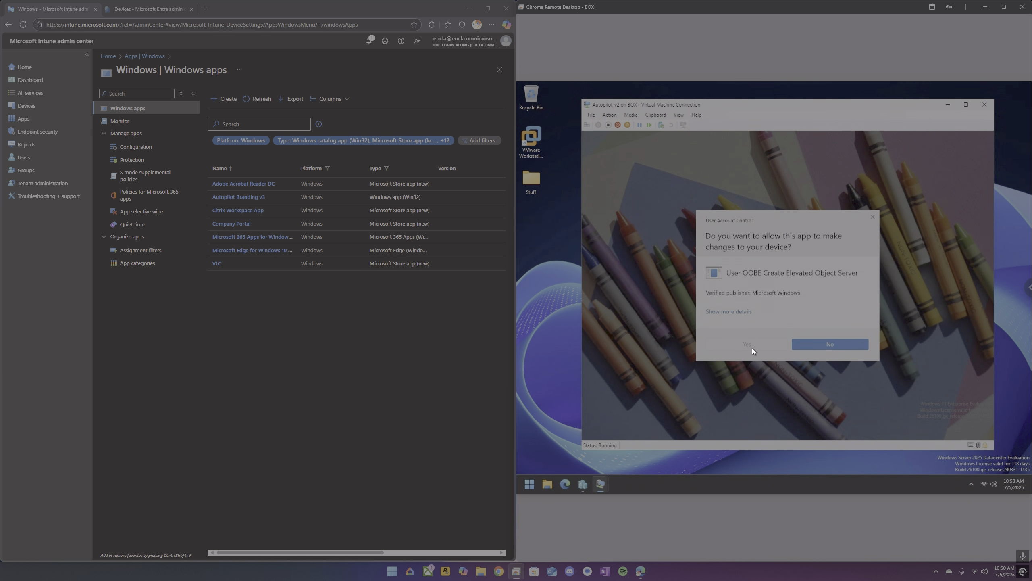
click(747, 344)
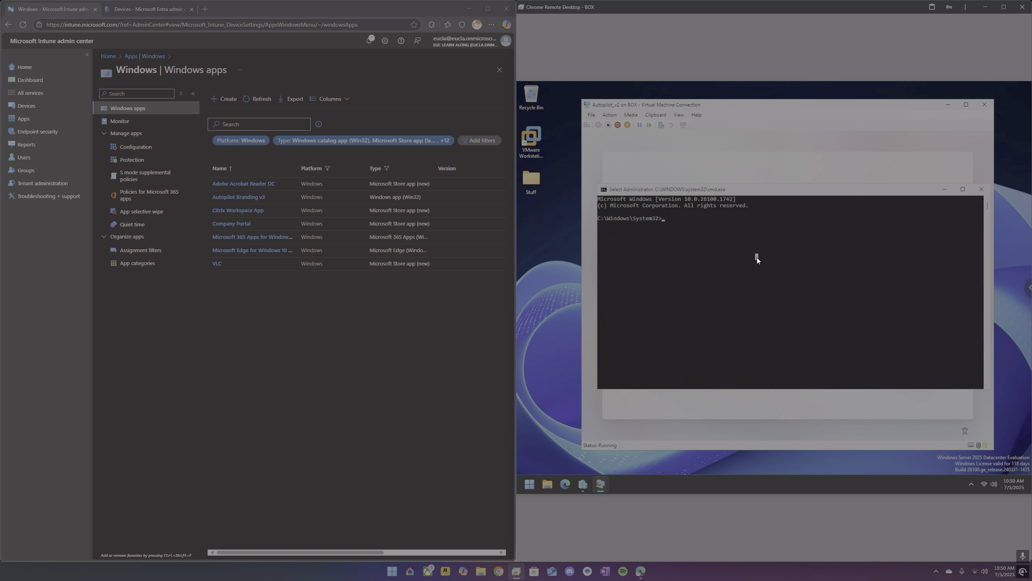
text(control panel)
key(Return)
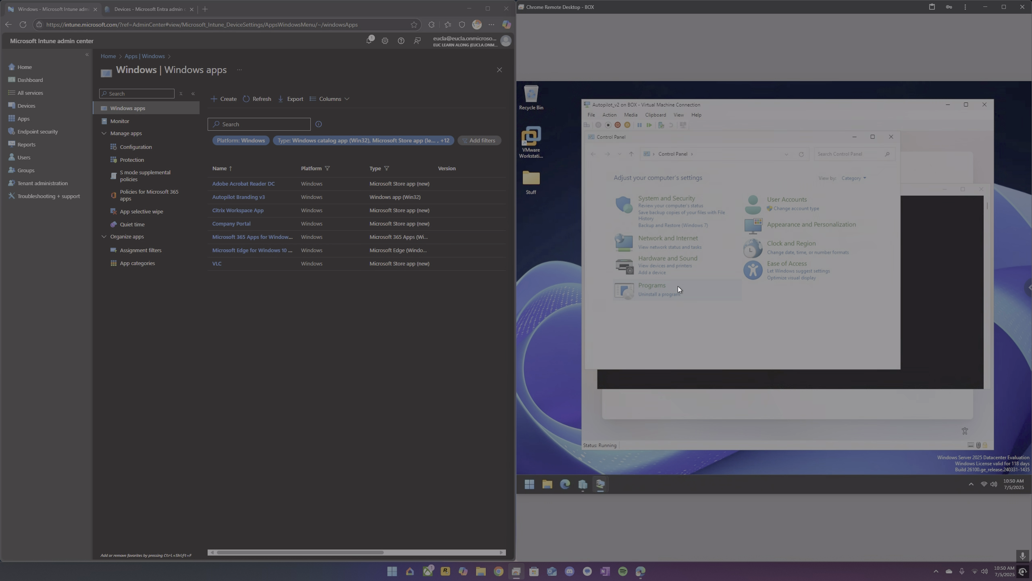
Check the VM's installed programs list, then close Programs and Features and the command prompt.
click(673, 294)
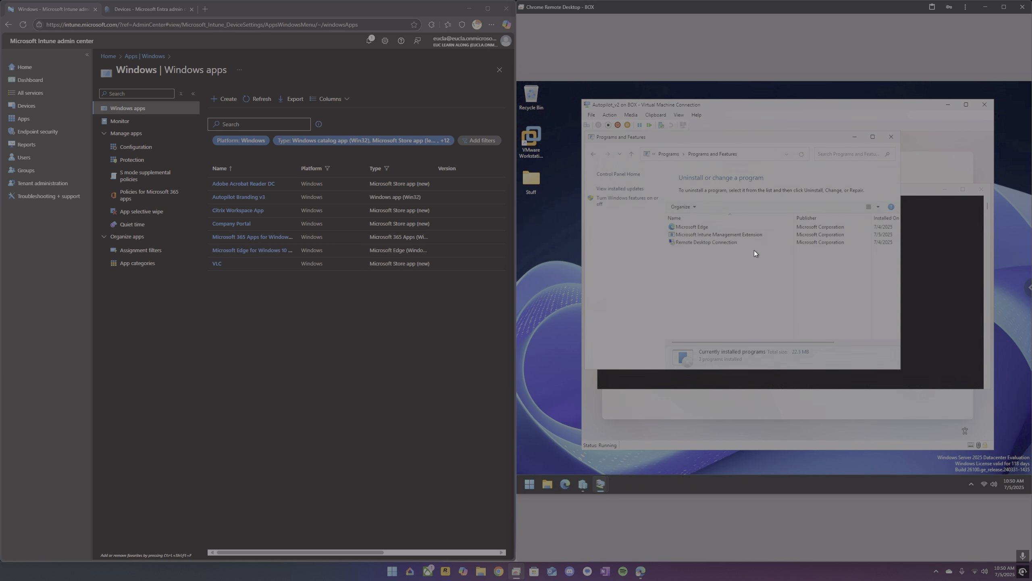
click(885, 140)
click(980, 190)
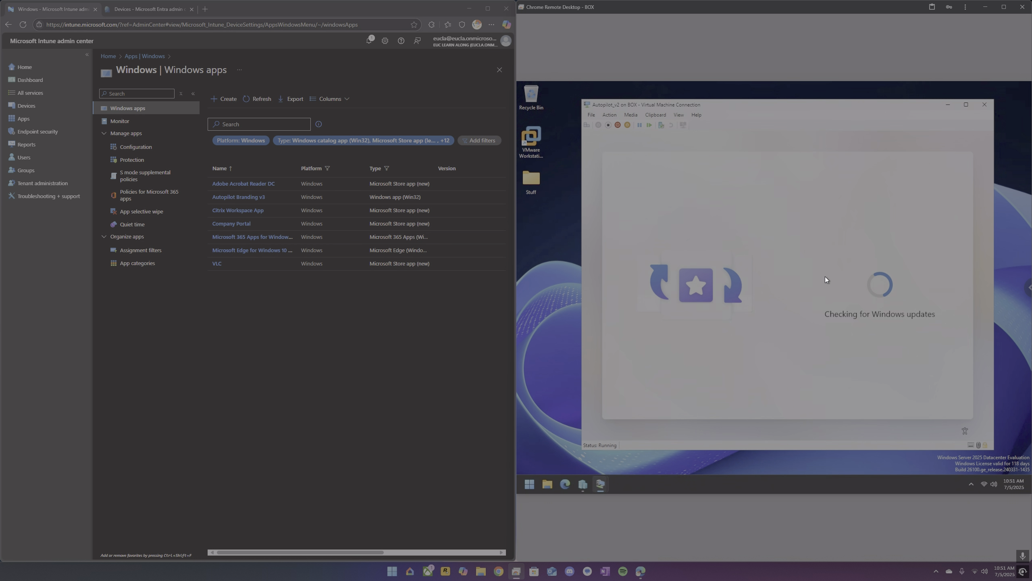
Review the Windows device platform enrollment restrictions, then return to the Devices Enrollment page.
click(44, 111)
click(133, 178)
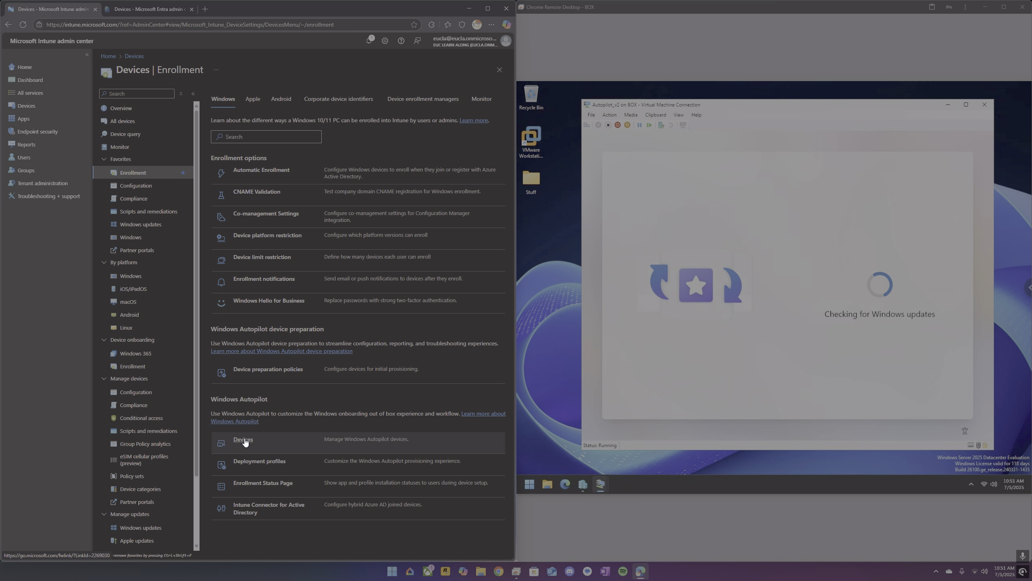
click(263, 238)
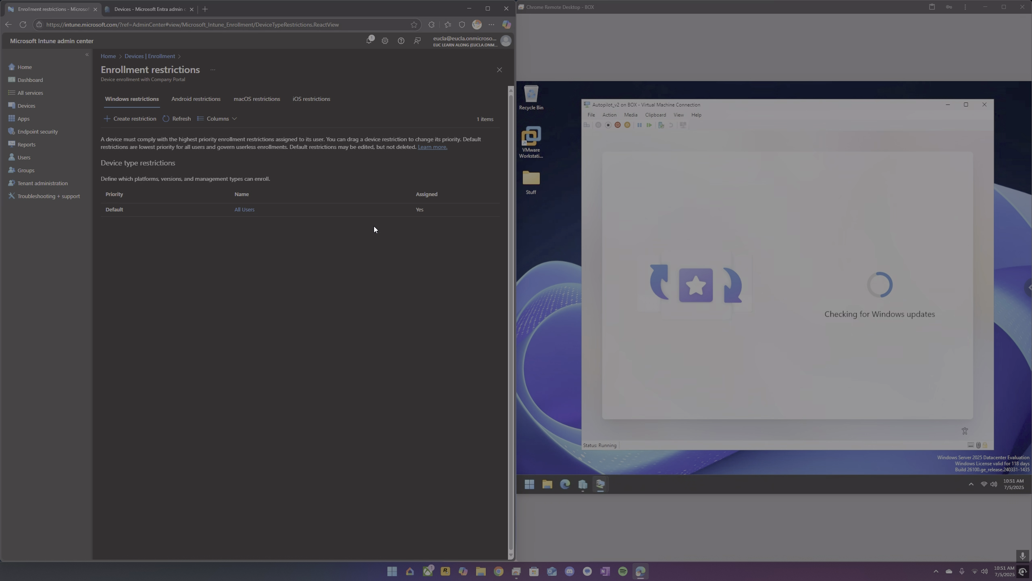
click(151, 57)
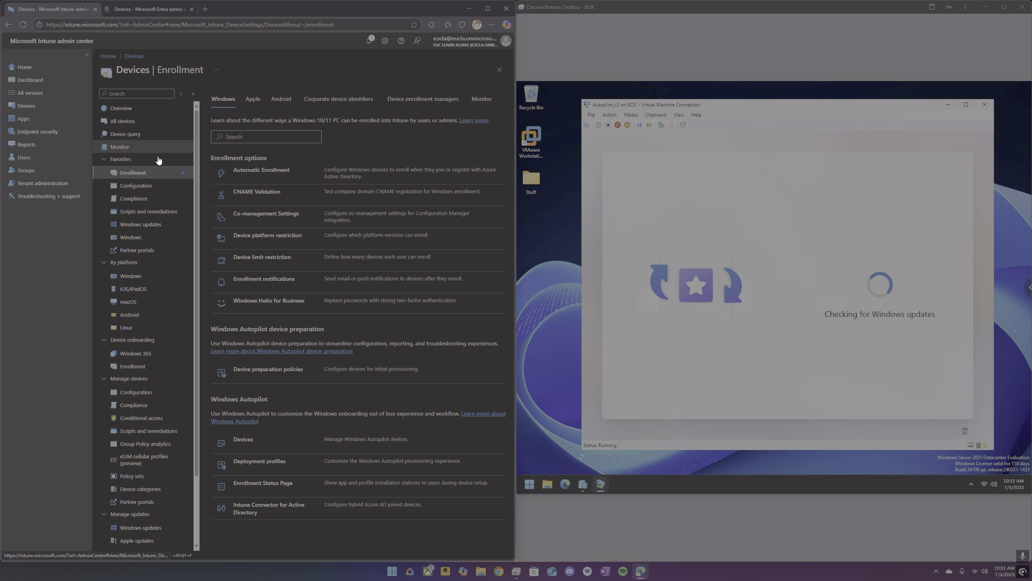
Open the device compliance policies and view the Retire noncompliant devices list.
click(134, 199)
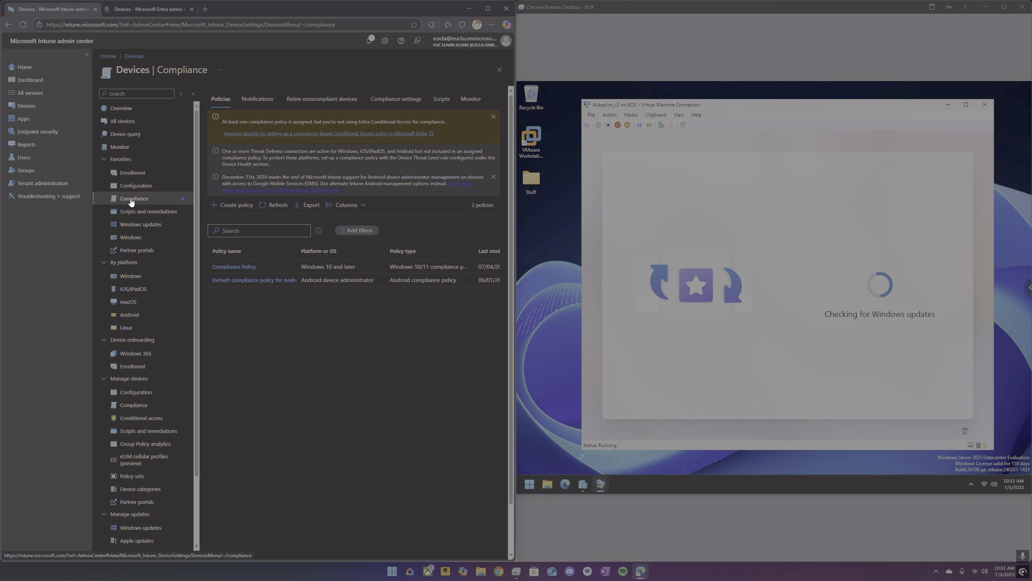
click(319, 102)
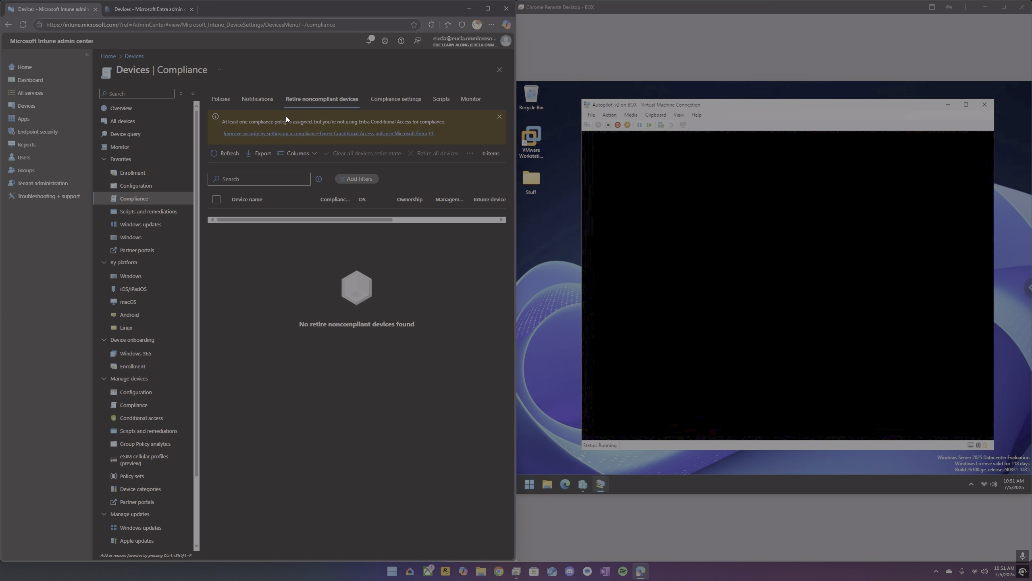
Review the Windows corporate device identifiers in Enrollment, widening the identifier column.
click(131, 173)
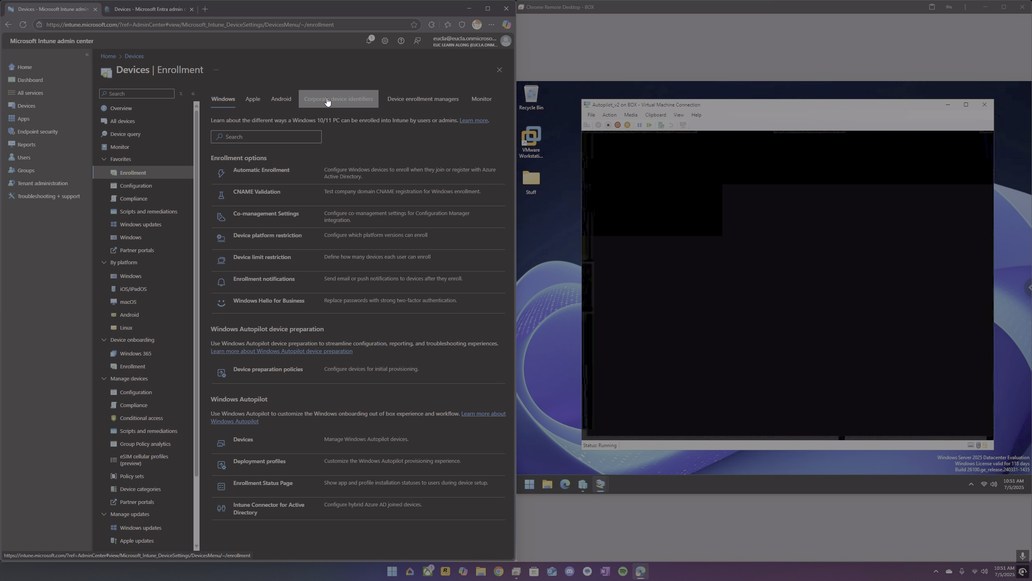
click(327, 101)
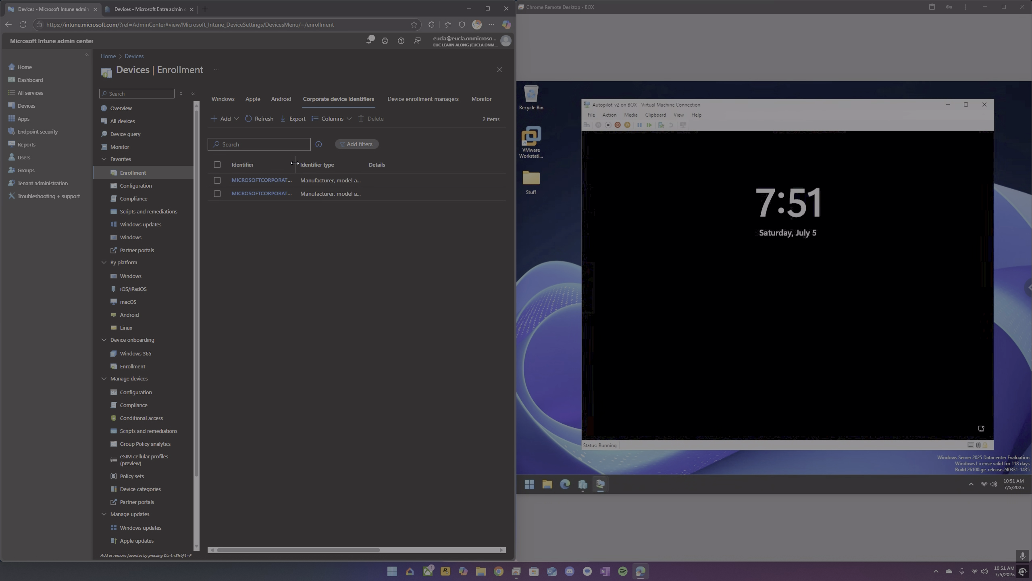
drag(295, 162, 344, 167)
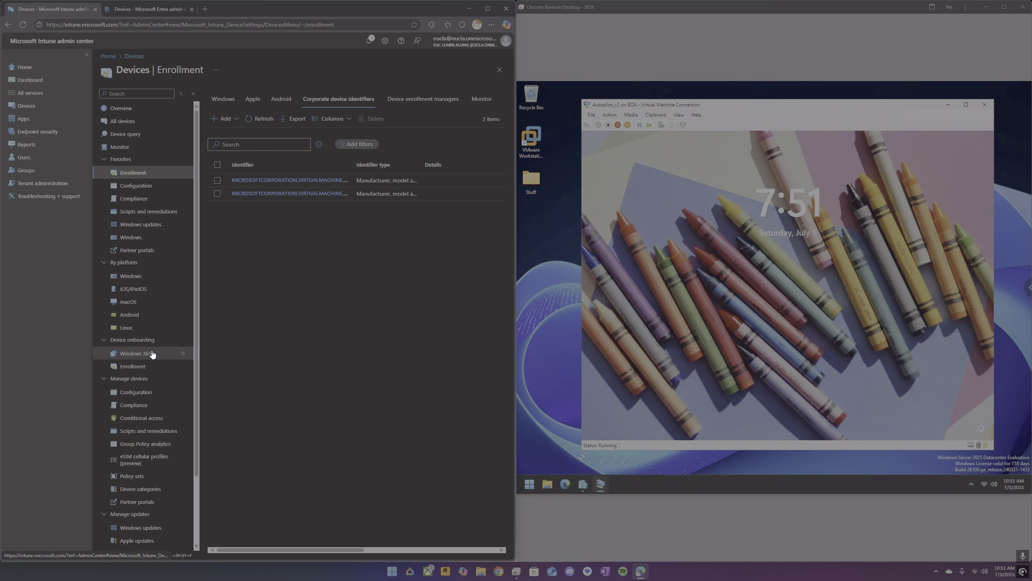
scroll(152, 354, down, 2)
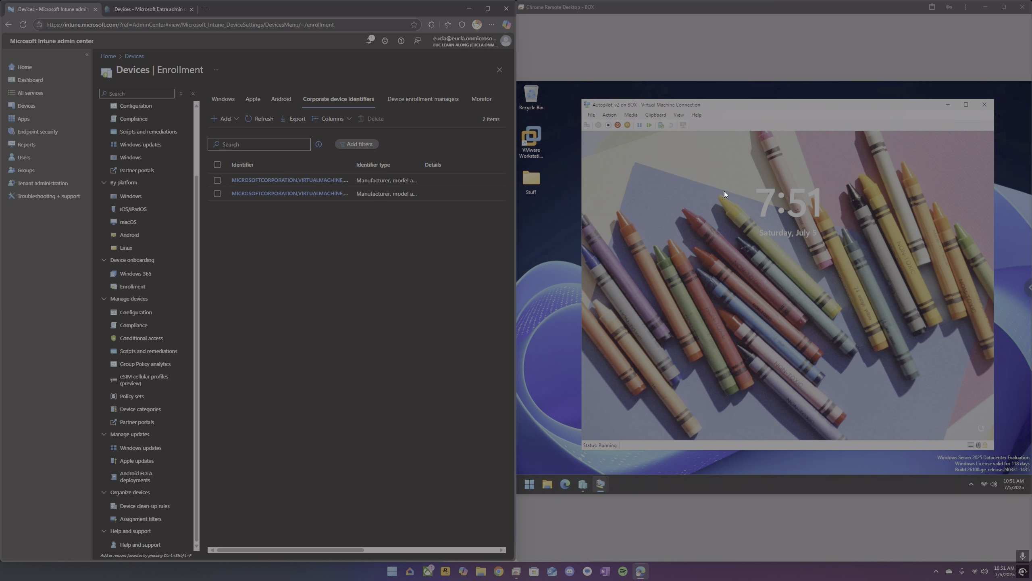
Sign in to the VM as another user with the work account's e-mail address and password.
click(737, 236)
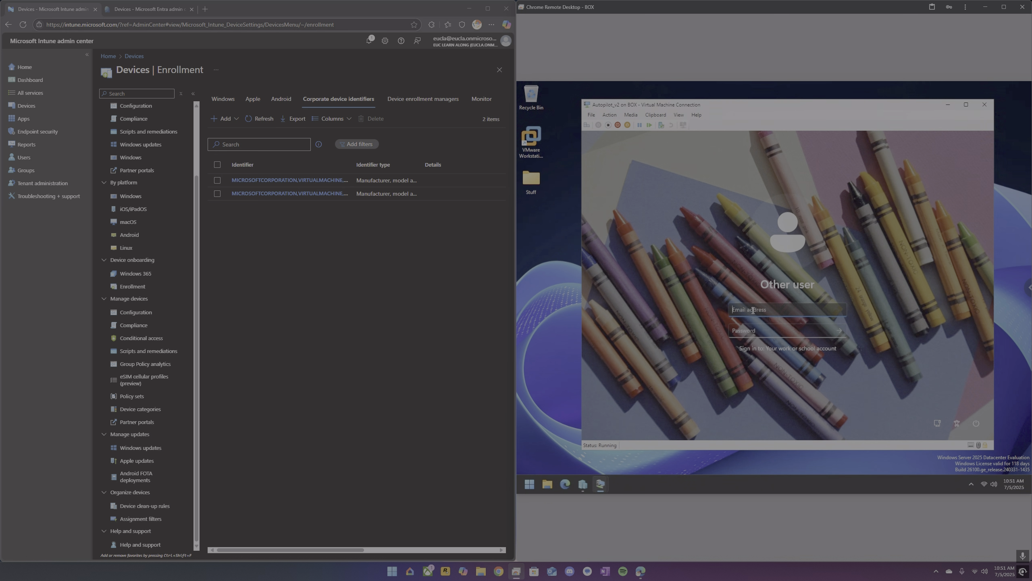
key(Tab)
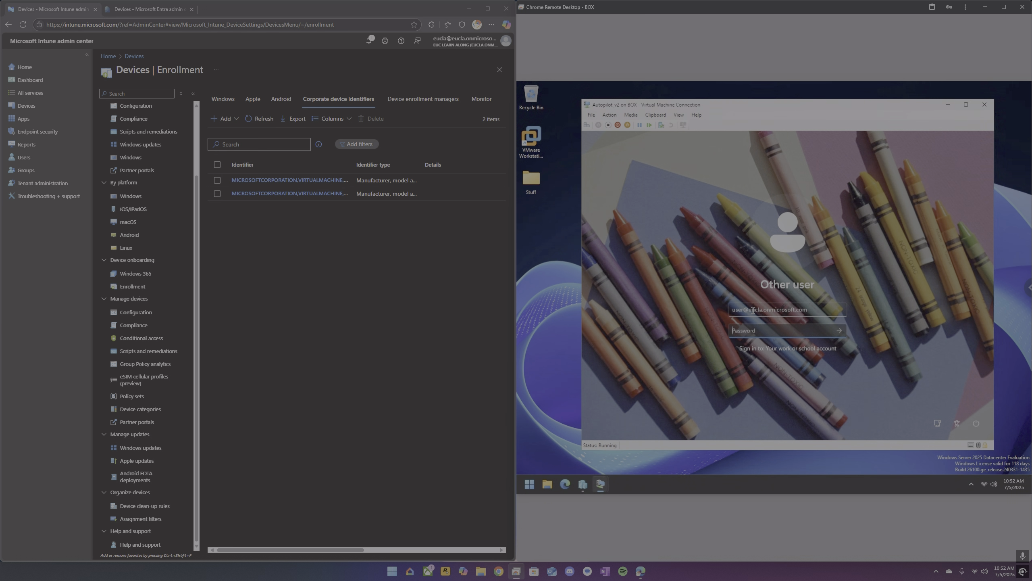
text(•••••••)
key(Return)
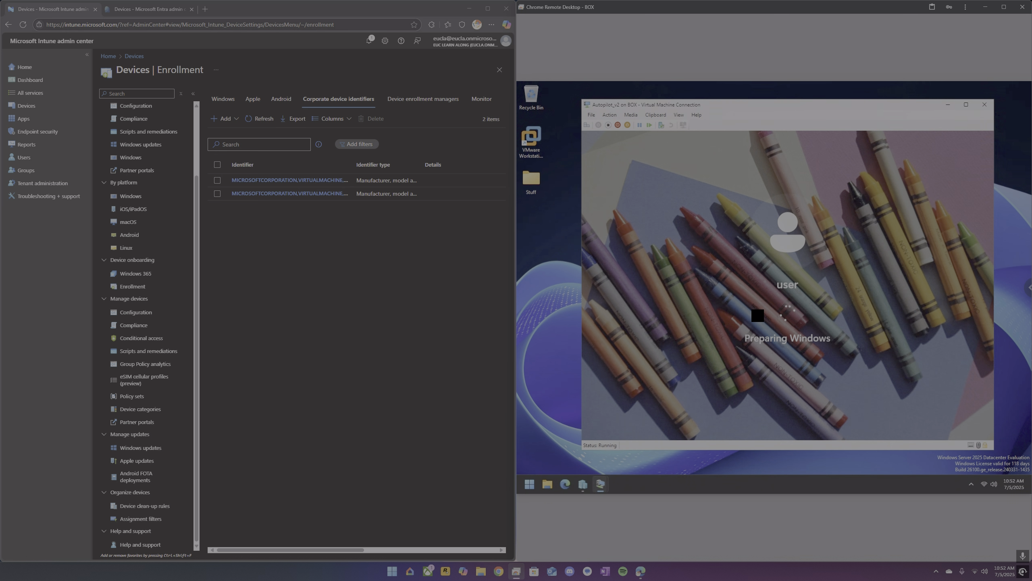
Review the Device restrictions configuration profile's properties, assignments and configuration settings for Windows devices.
click(138, 197)
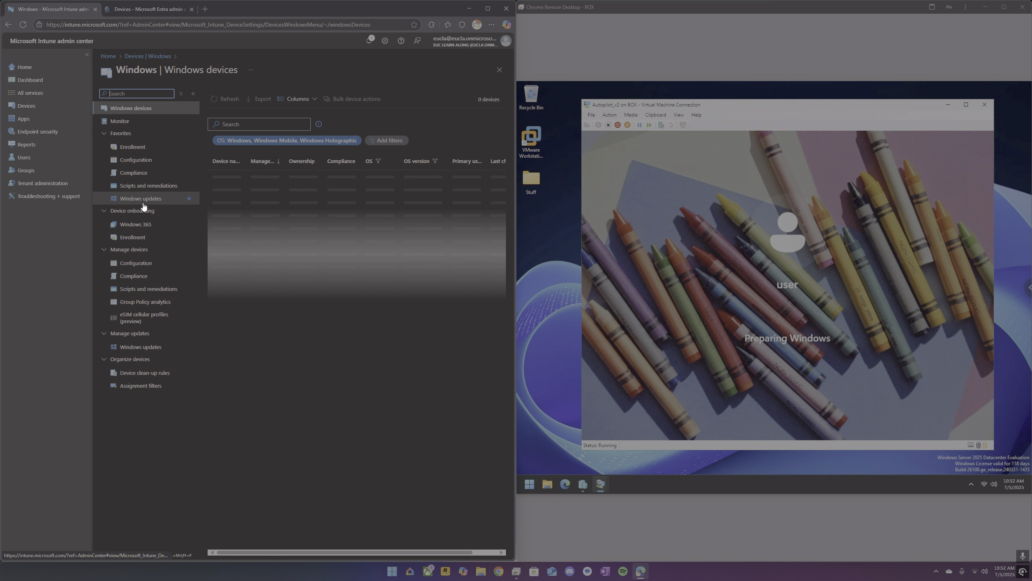
click(138, 160)
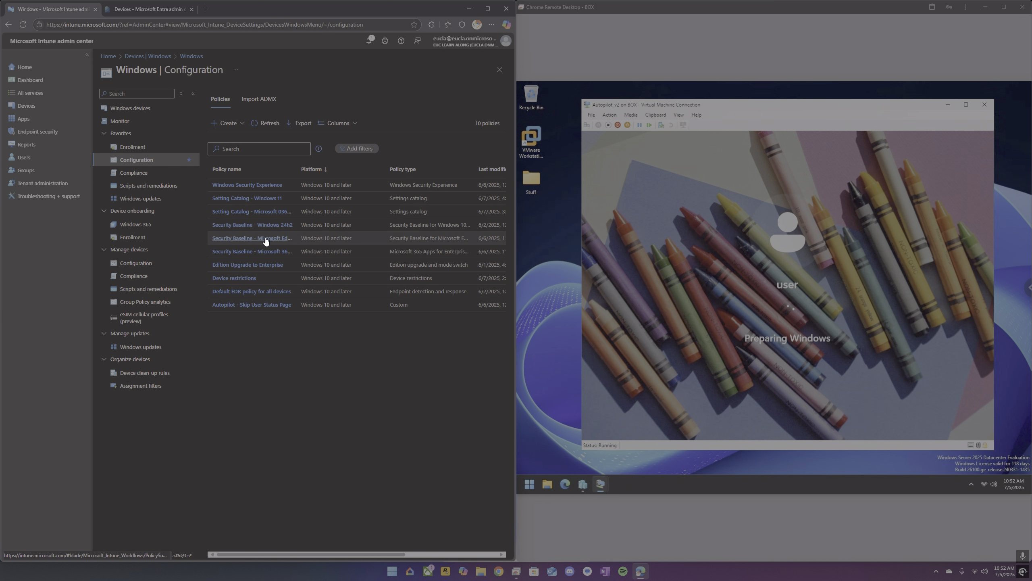
click(247, 278)
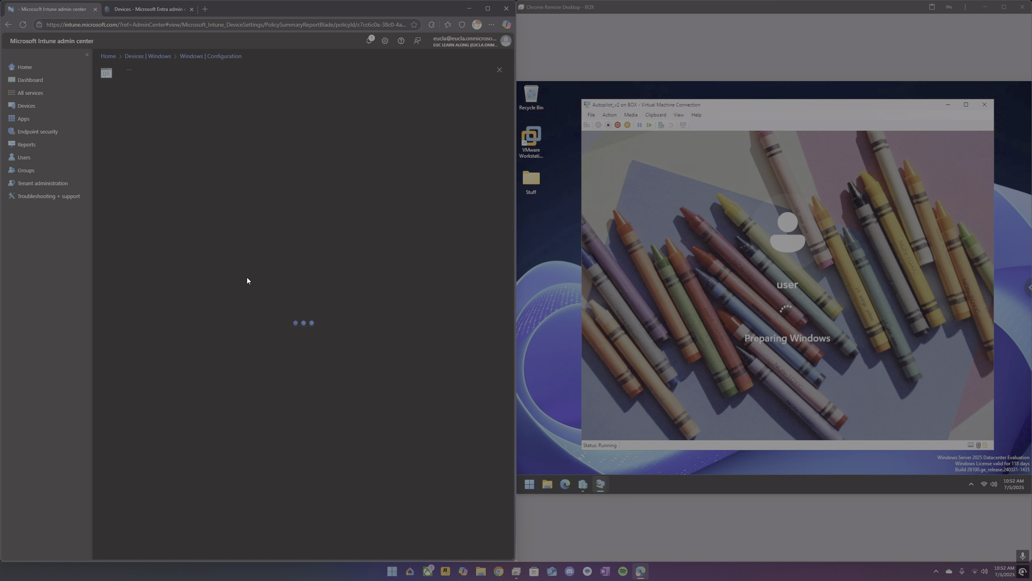
scroll(236, 328, down, 3)
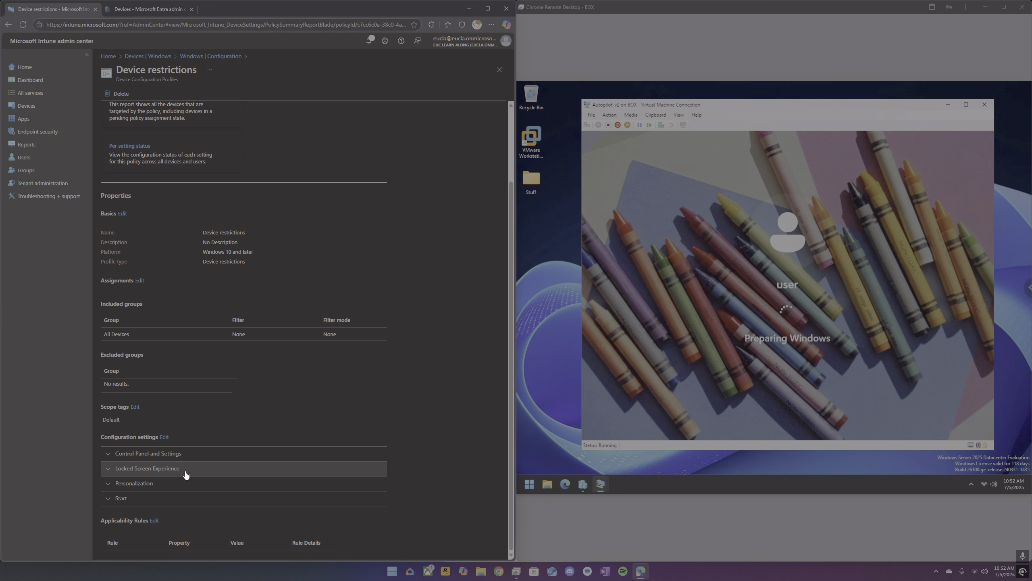
scroll(146, 496, down, 1)
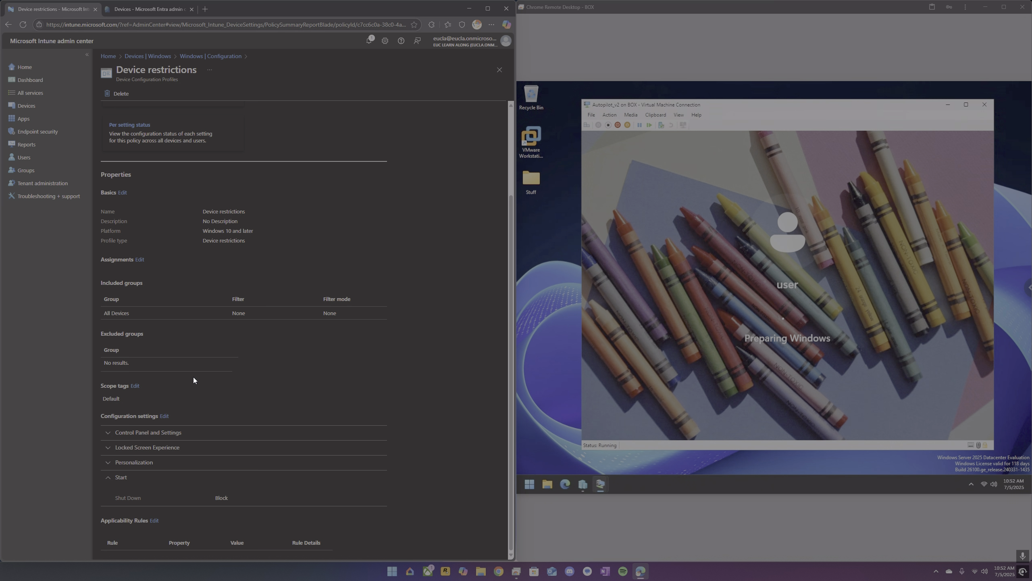
scroll(219, 468, up, 5)
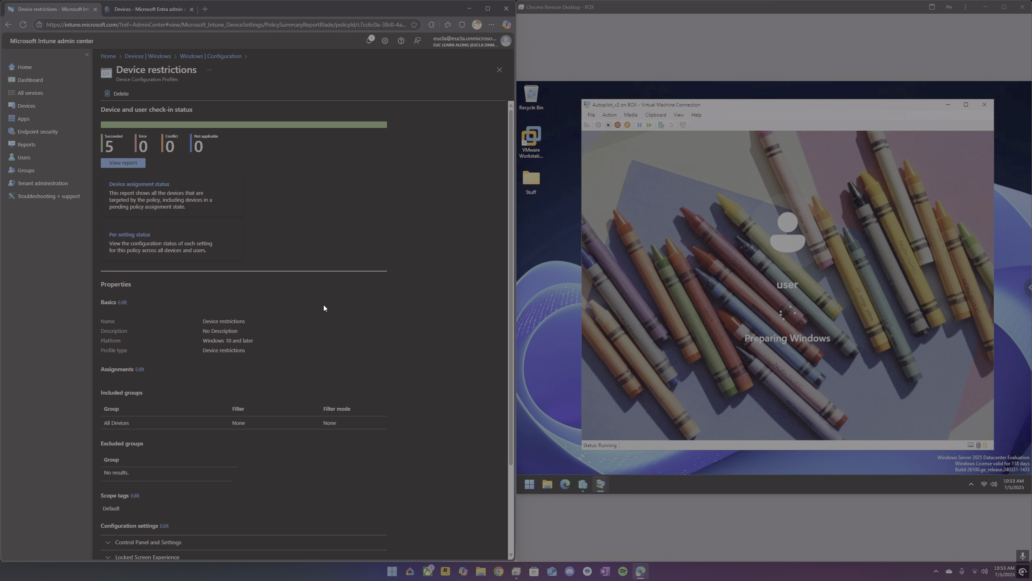
Open the corporate Windows device DESKTOP-UKMLHBC's overview, then return to the Windows devices list.
click(44, 107)
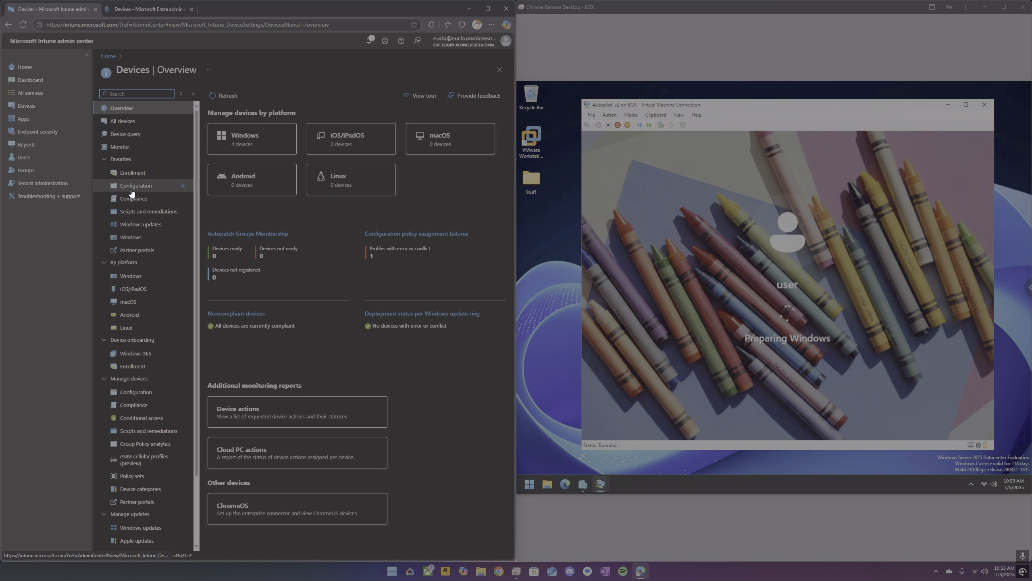
click(139, 277)
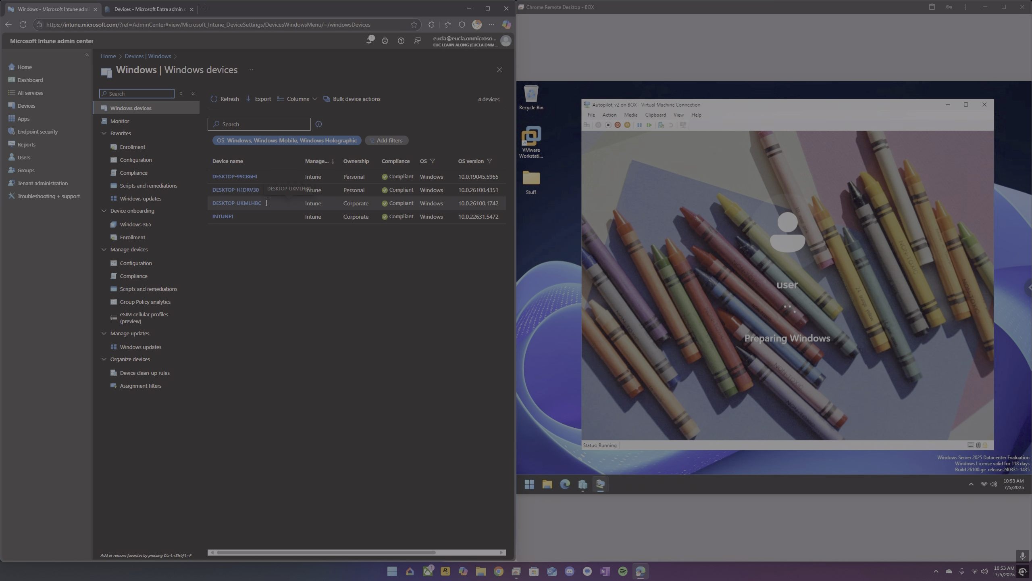
drag(262, 203, 212, 202)
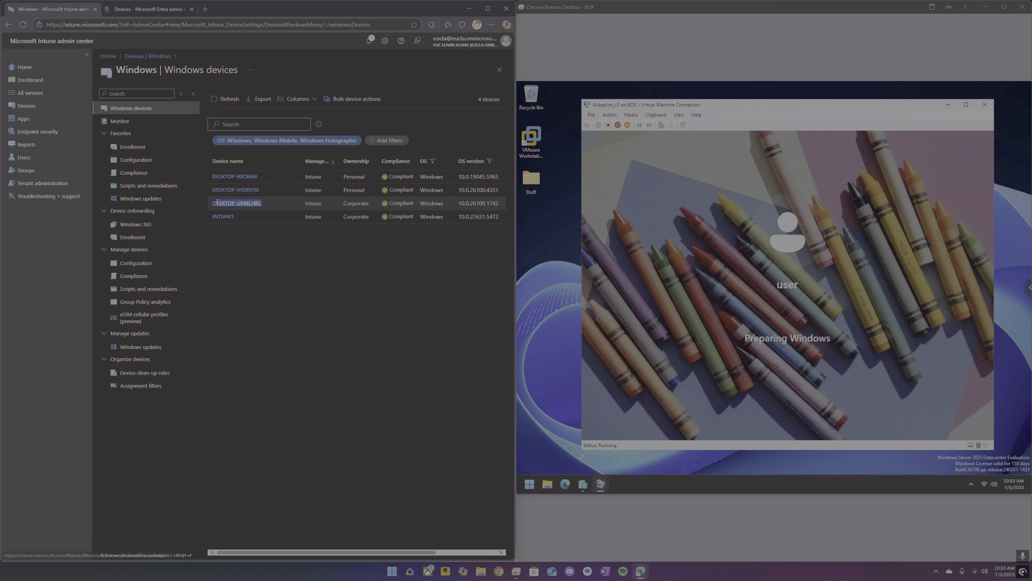
click(260, 252)
click(246, 204)
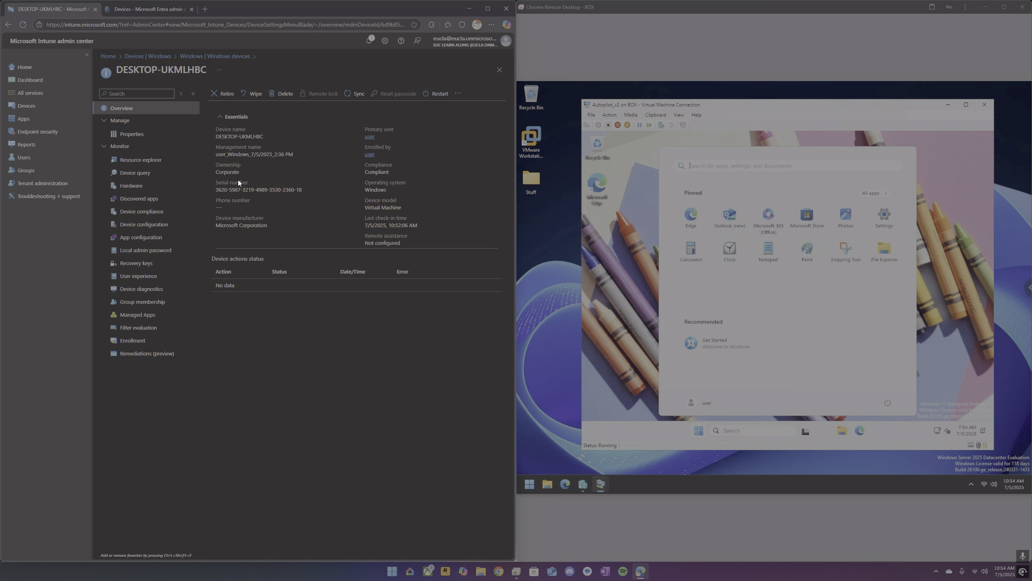
click(214, 56)
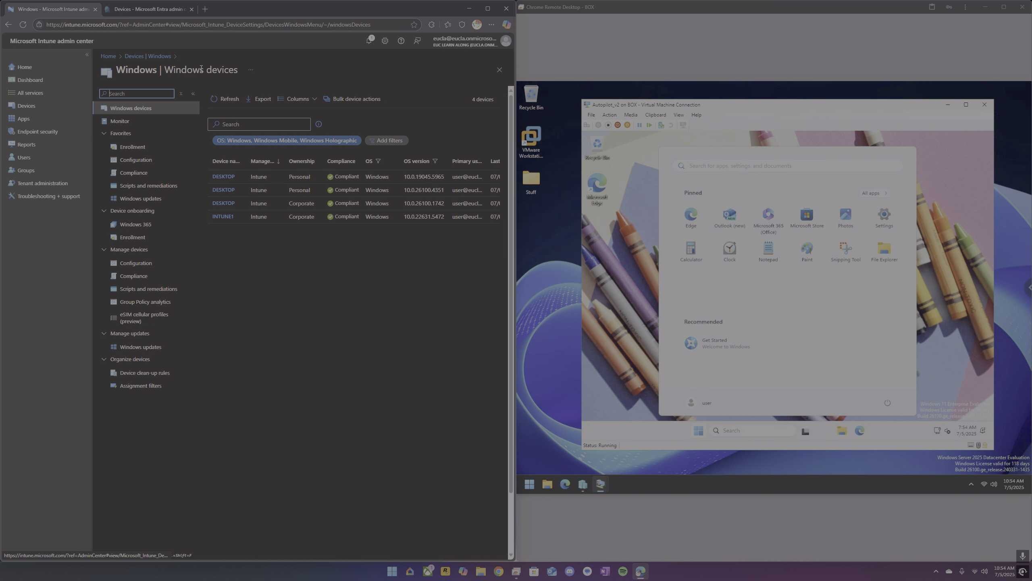
Browse the All apps list in the VM's Start menu, then close the menu.
click(883, 193)
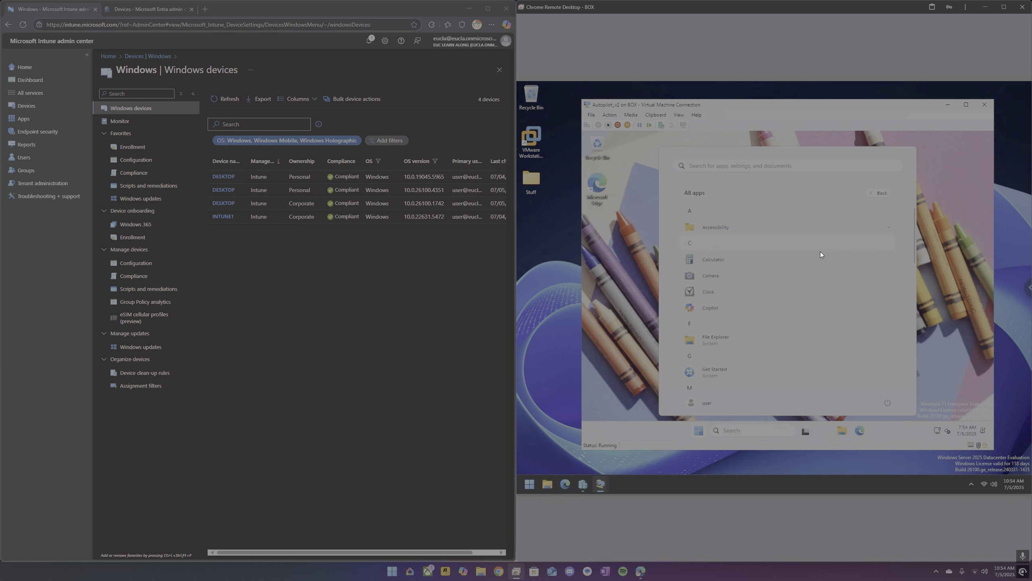
scroll(821, 253, down, 5)
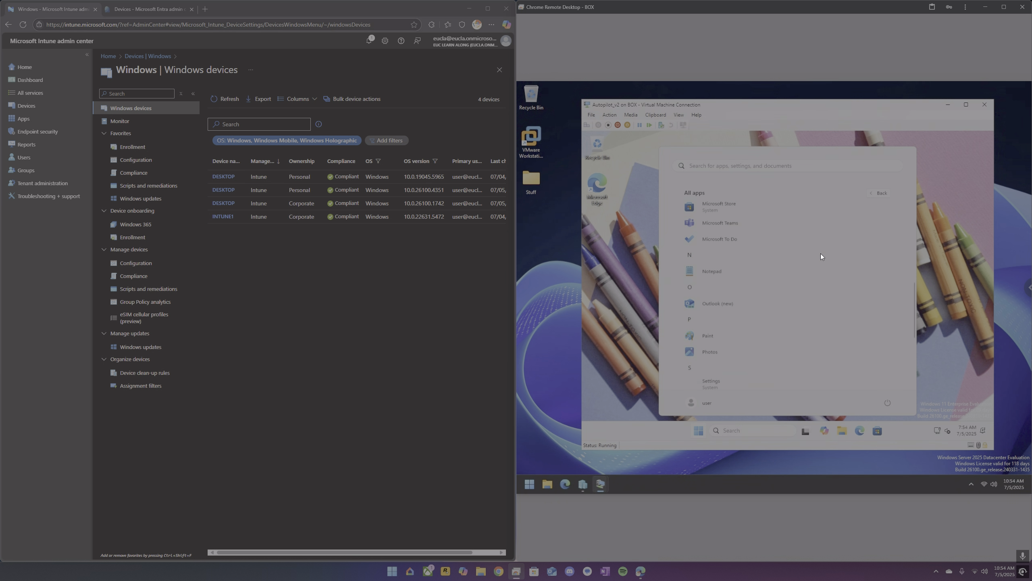
scroll(821, 256, down, 3)
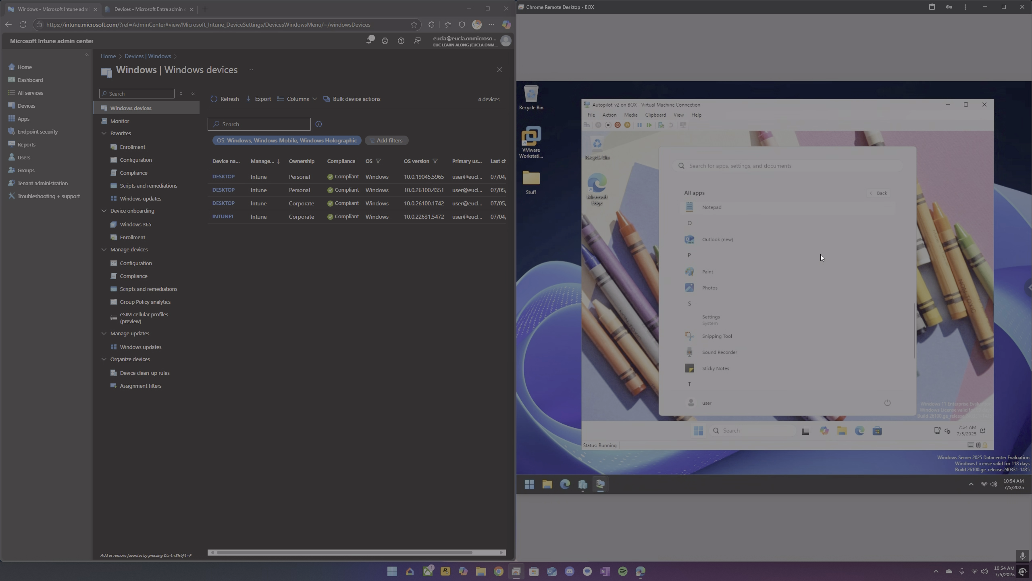
click(700, 429)
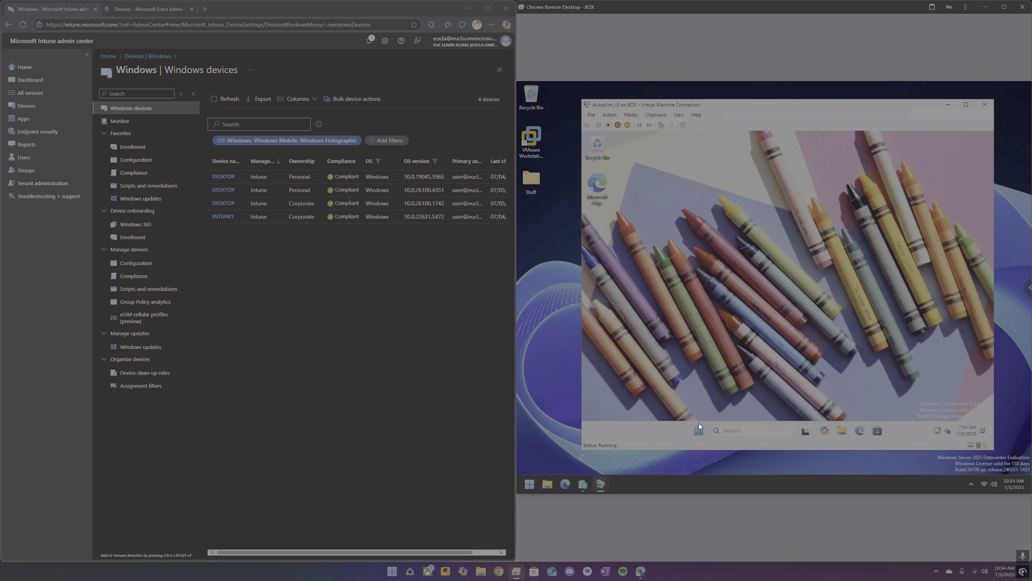
Search the VM's Start menu for control panel and open Control Panel.
click(699, 425)
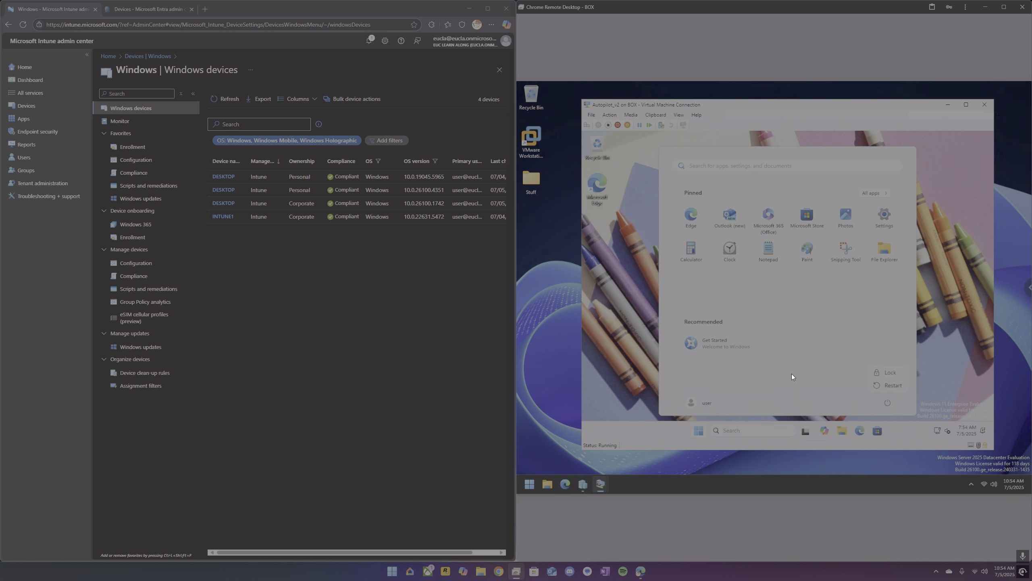
click(629, 340)
click(740, 431)
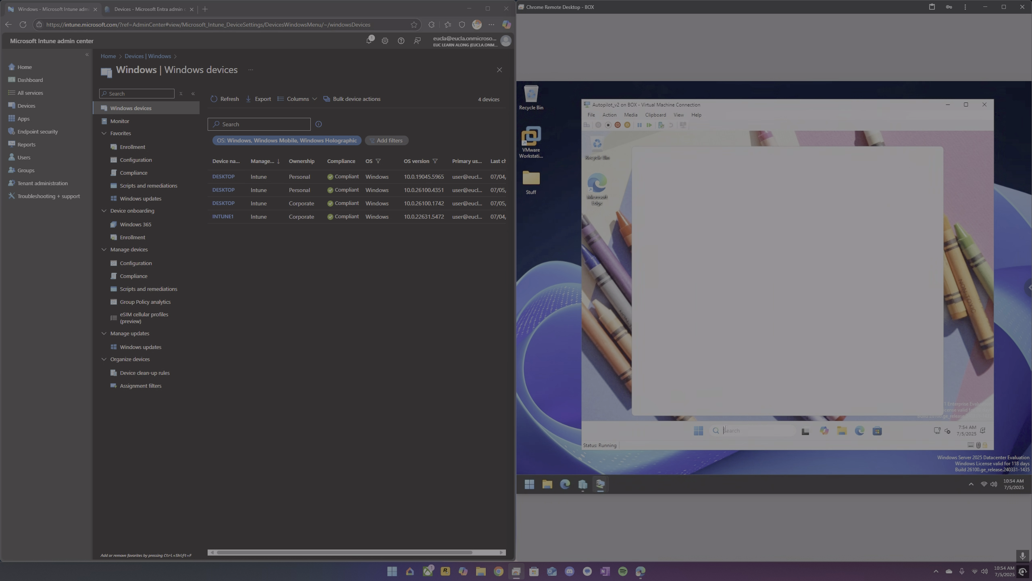
text(control)
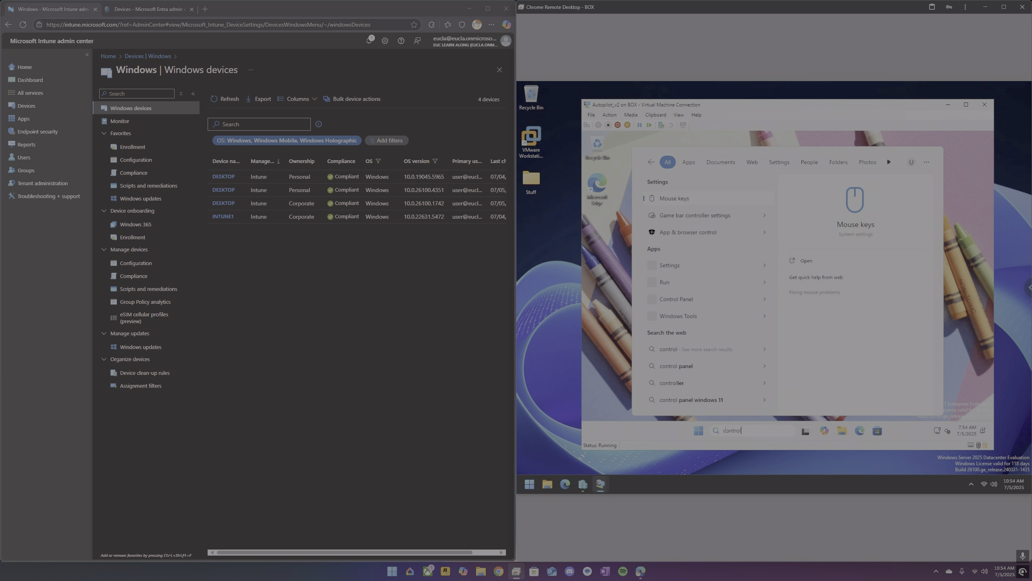
text( panel)
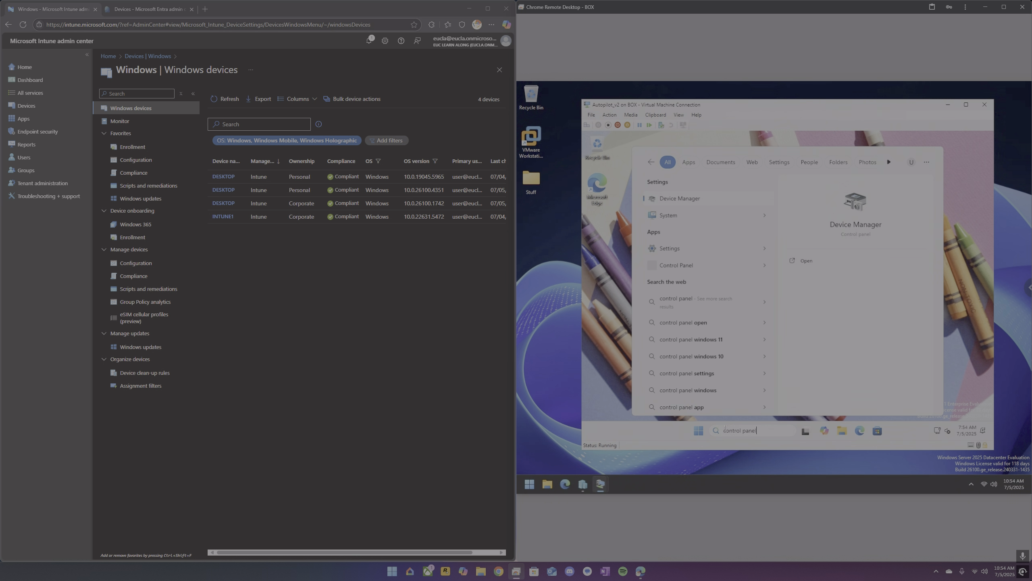
click(677, 263)
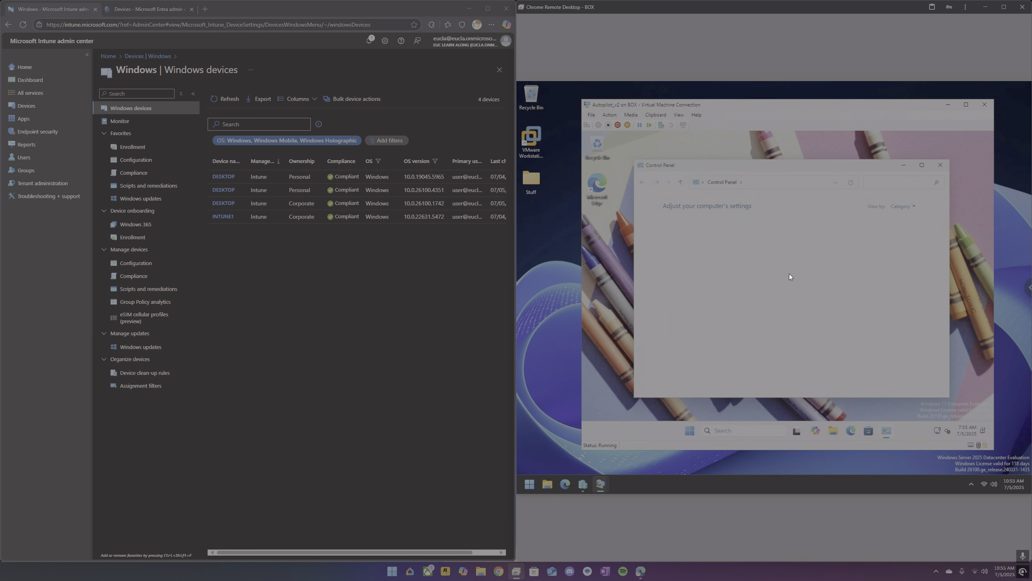
View the installed programs in Programs and Features, then close the window.
click(713, 323)
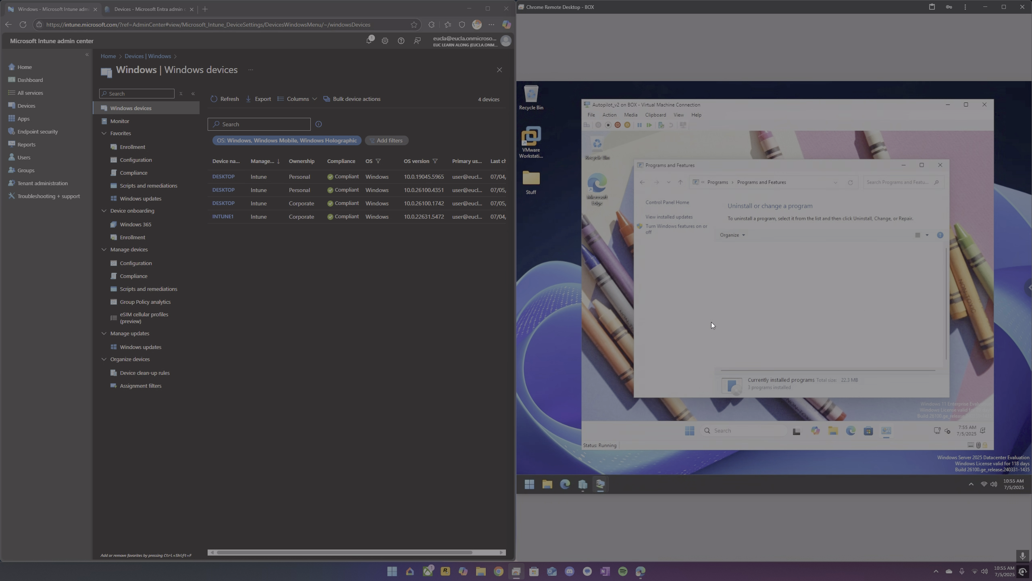
click(692, 430)
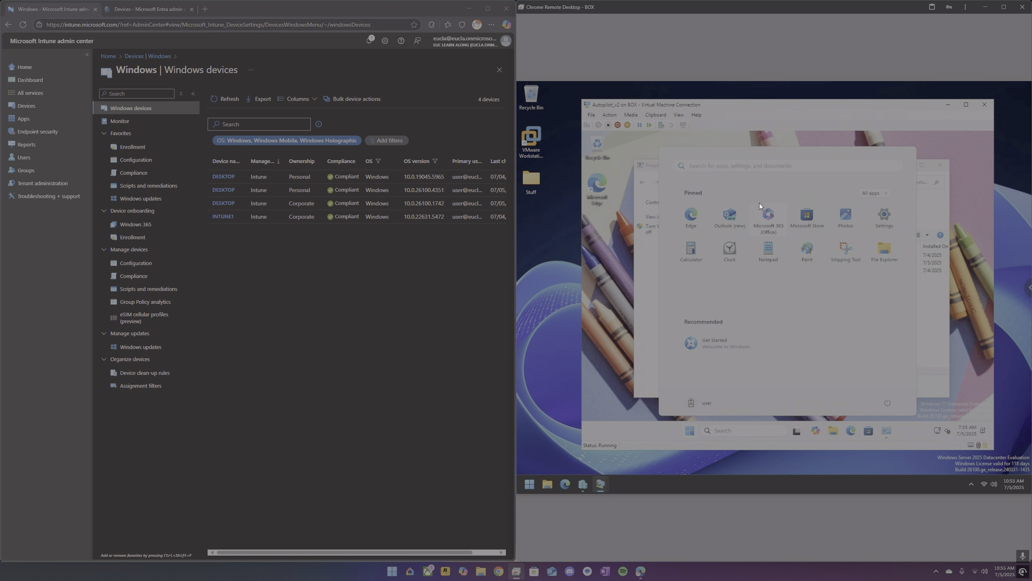
click(650, 329)
click(939, 164)
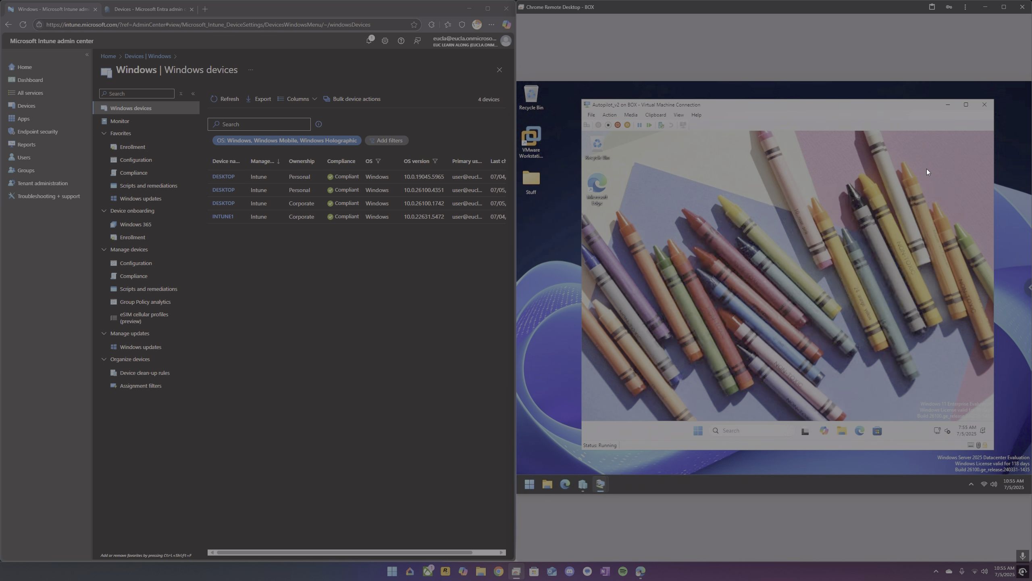